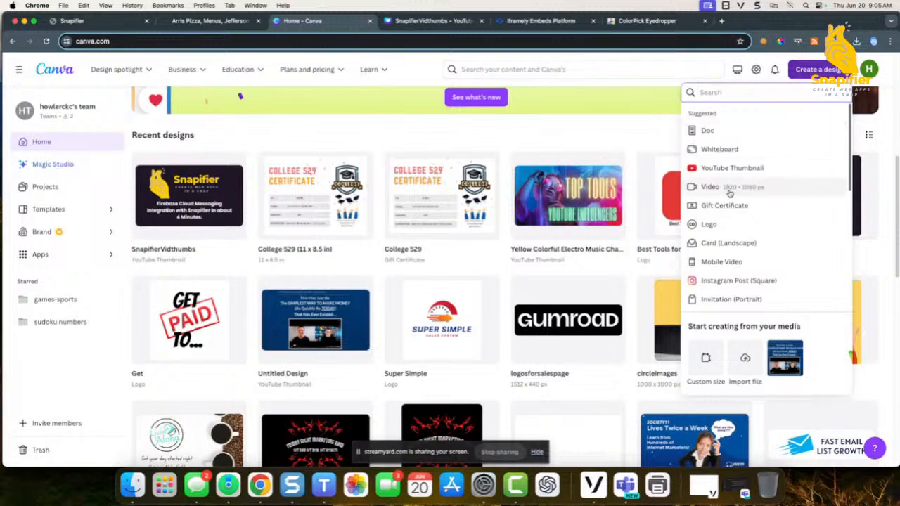
# - Create a blank Logo design and upload arris.webp from the Downloads folder
pyautogui.click(713, 225)
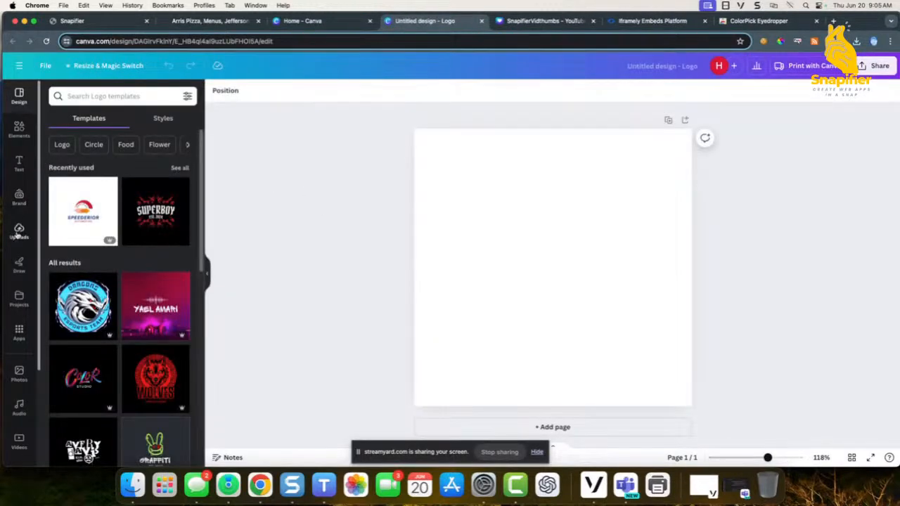
pyautogui.click(16, 230)
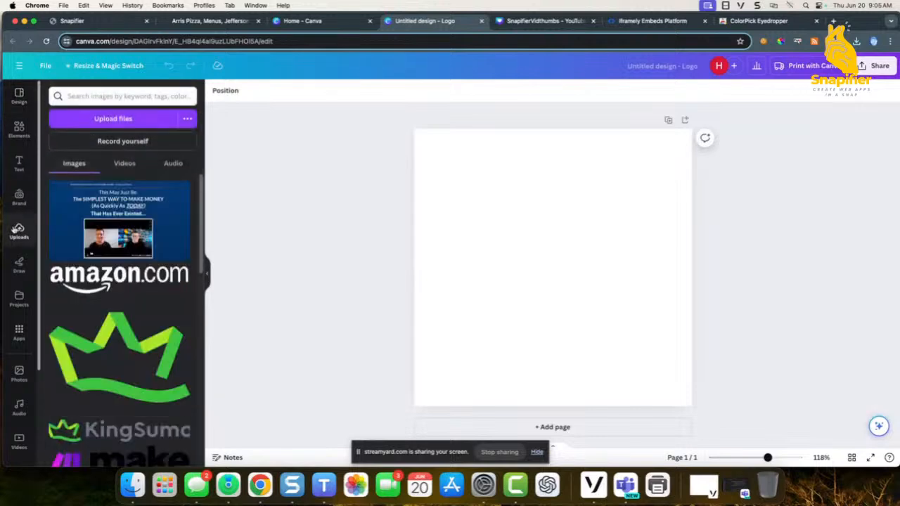
pyautogui.click(125, 120)
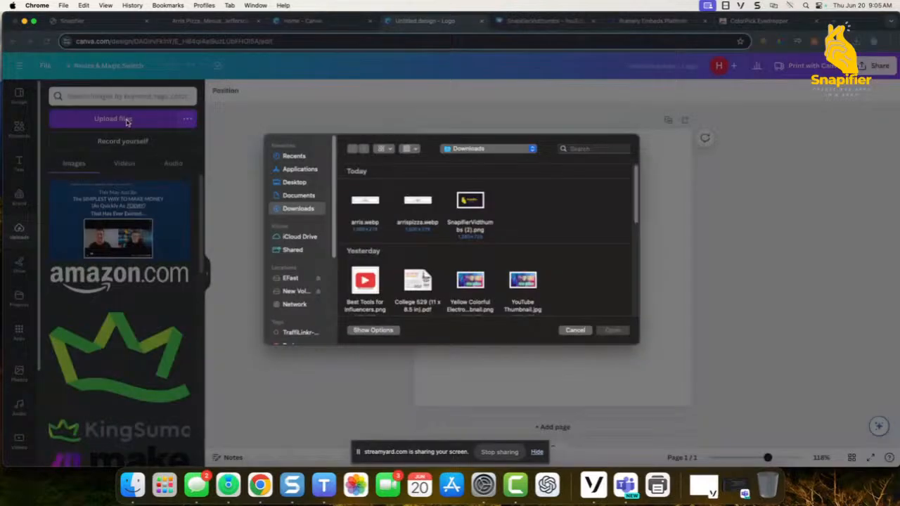
pyautogui.doubleClick(365, 203)
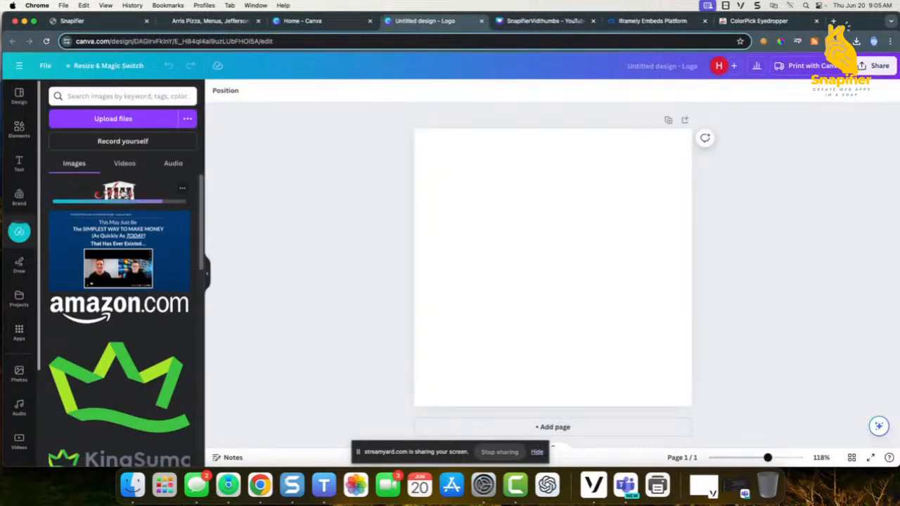
# - Place the uploaded Arris' Pizza logo on the page, enlarge it past the page width and trim off the tagline beneath it
pyautogui.click(119, 193)
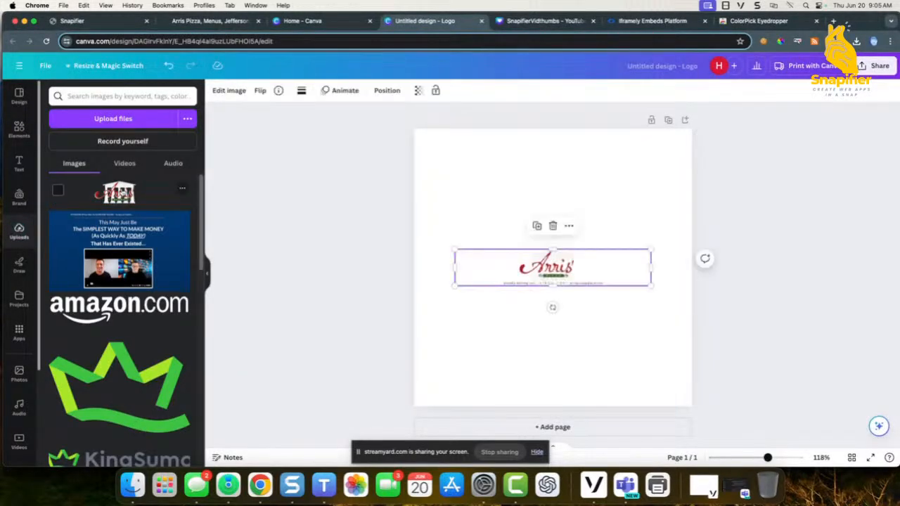
pyautogui.moveTo(453, 249); pyautogui.dragTo(364, 143)
pyautogui.moveTo(655, 286); pyautogui.dragTo(811, 351)
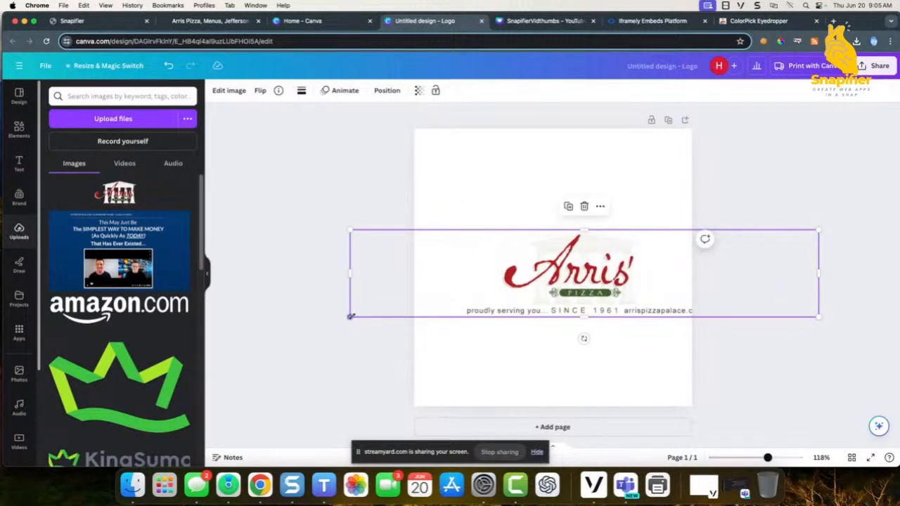
pyautogui.moveTo(351, 316); pyautogui.dragTo(284, 329)
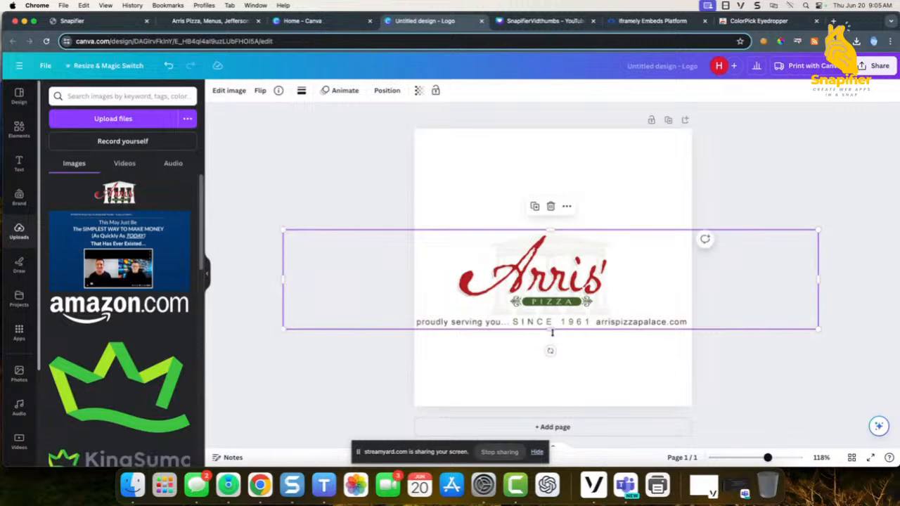
pyautogui.moveTo(550, 330); pyautogui.dragTo(550, 321)
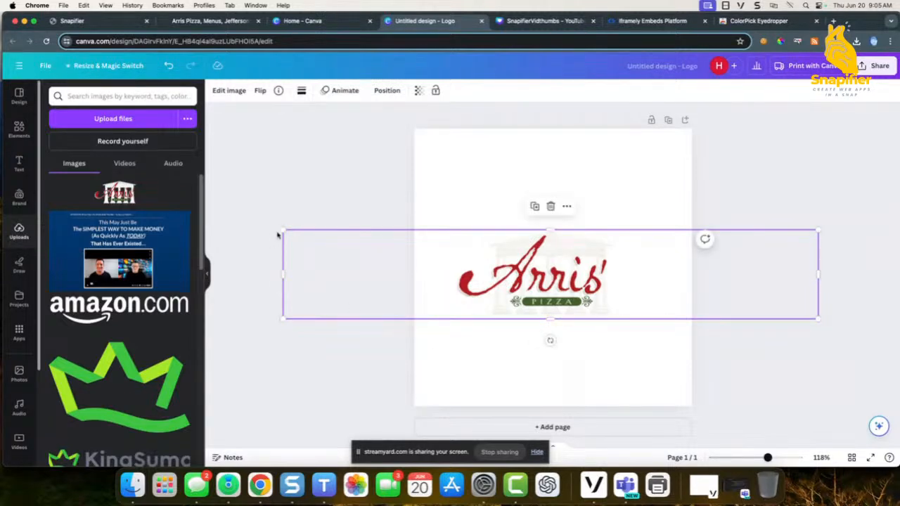
pyautogui.moveTo(282, 230); pyautogui.dragTo(246, 168)
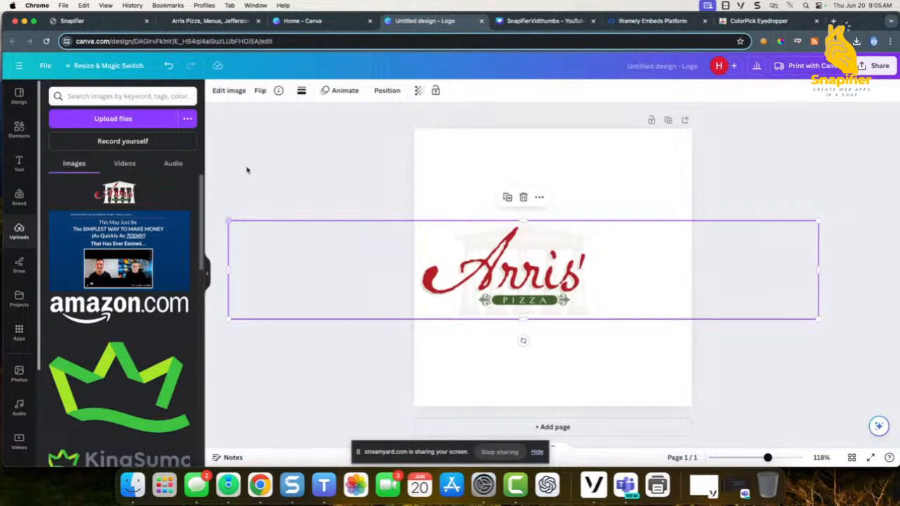
pyautogui.moveTo(817, 220); pyautogui.dragTo(835, 79)
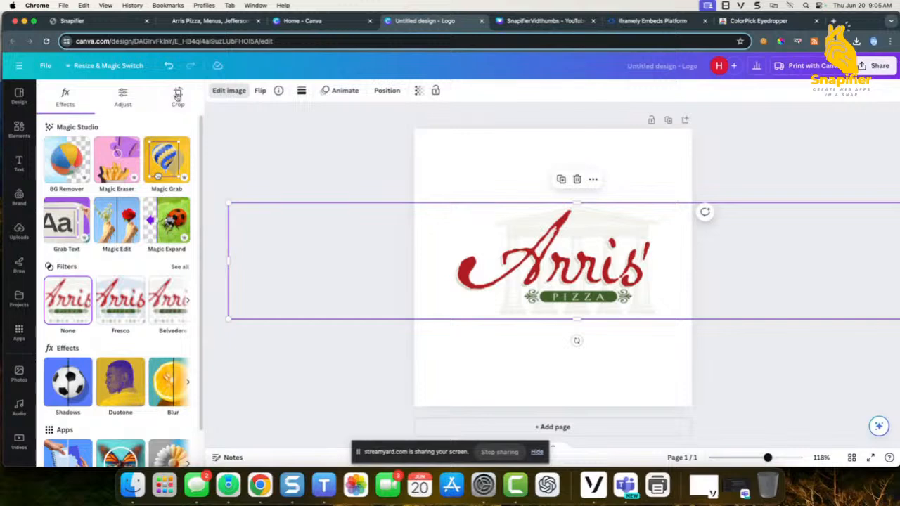
# - Try to crop the empty space beside the logo manually and with Smart Crop, and delete the image from the page
pyautogui.click(178, 98)
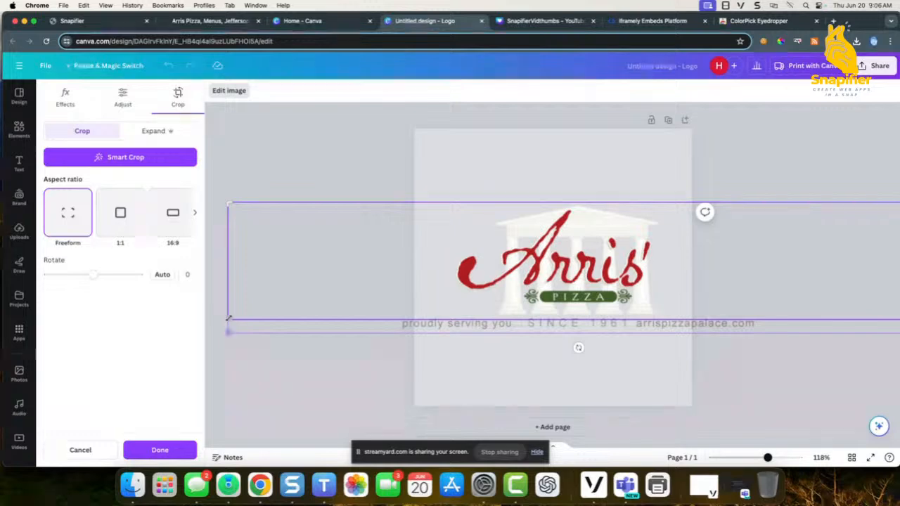
pyautogui.moveTo(229, 316); pyautogui.dragTo(442, 316)
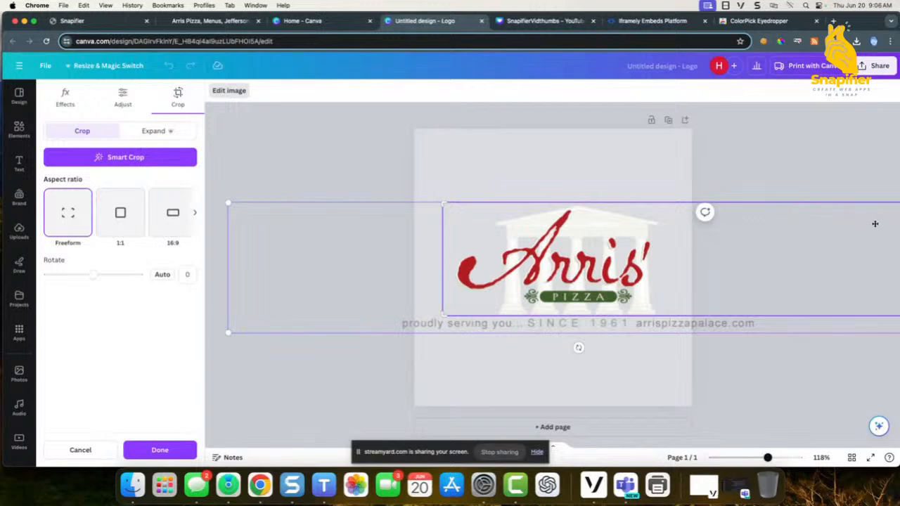
pyautogui.moveTo(571, 263); pyautogui.dragTo(573, 263)
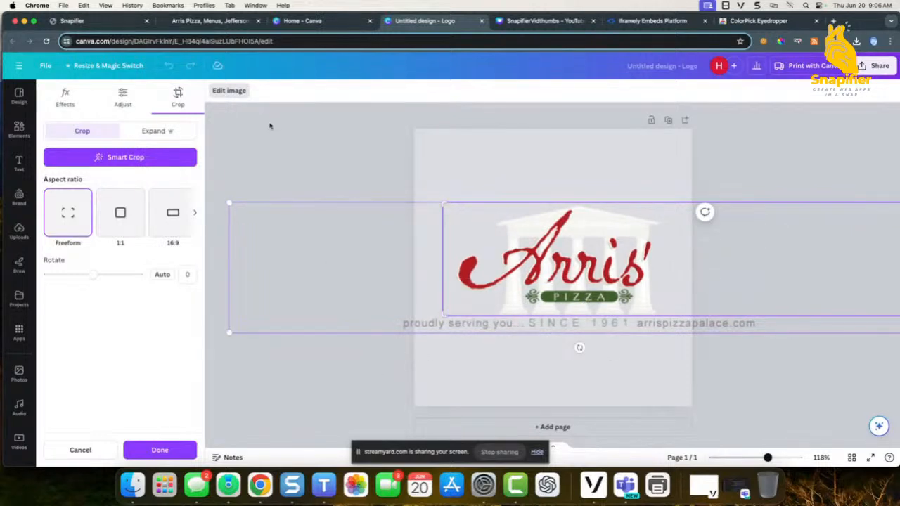
pyautogui.click(126, 157)
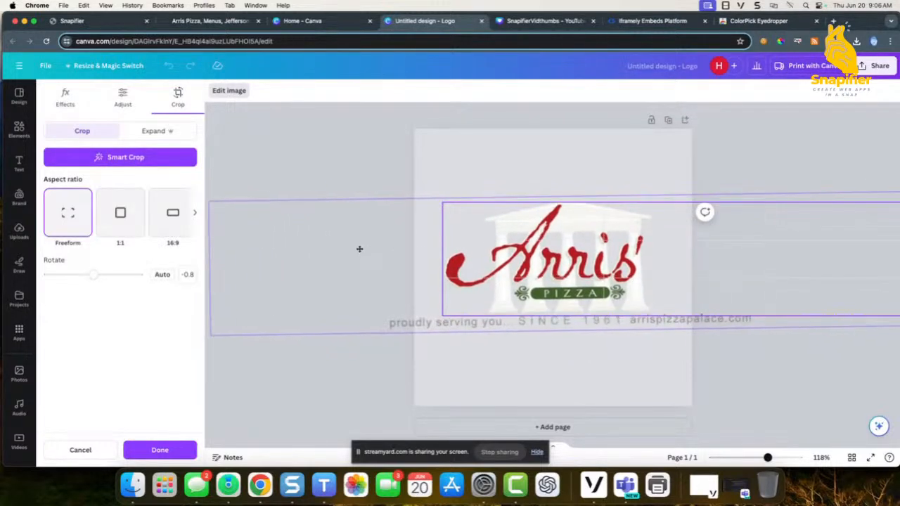
pyautogui.press('Delete')
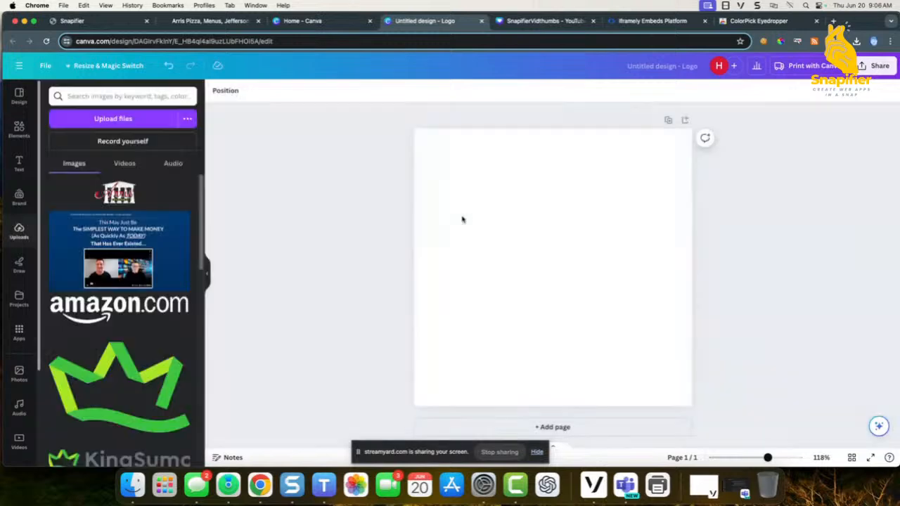
# - Upload arris.webp again, placing it on the page, and crop the empty space from both sides of the logo with the Freeform ratio
pyautogui.click(108, 121)
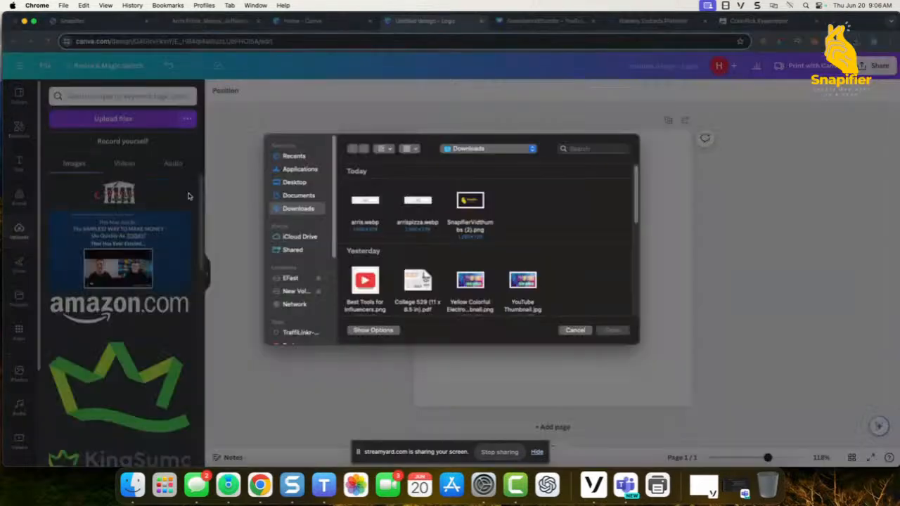
pyautogui.doubleClick(365, 201)
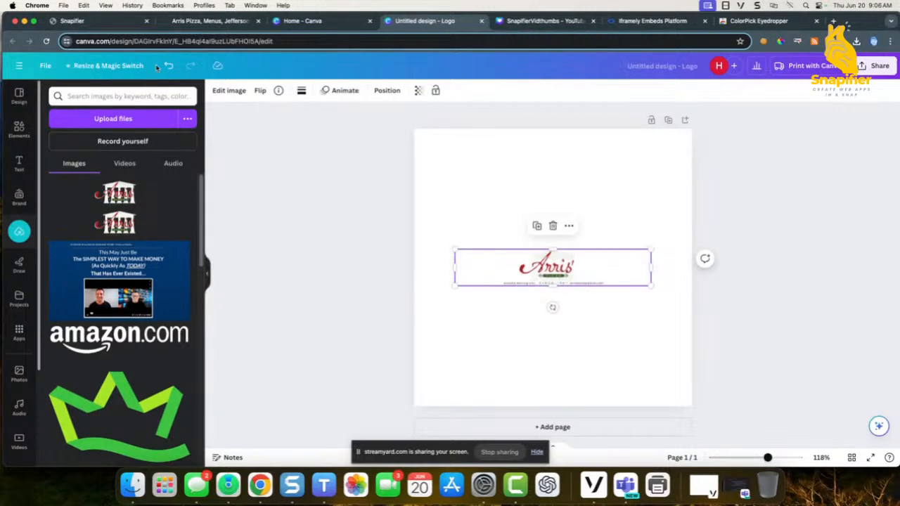
pyautogui.click(228, 91)
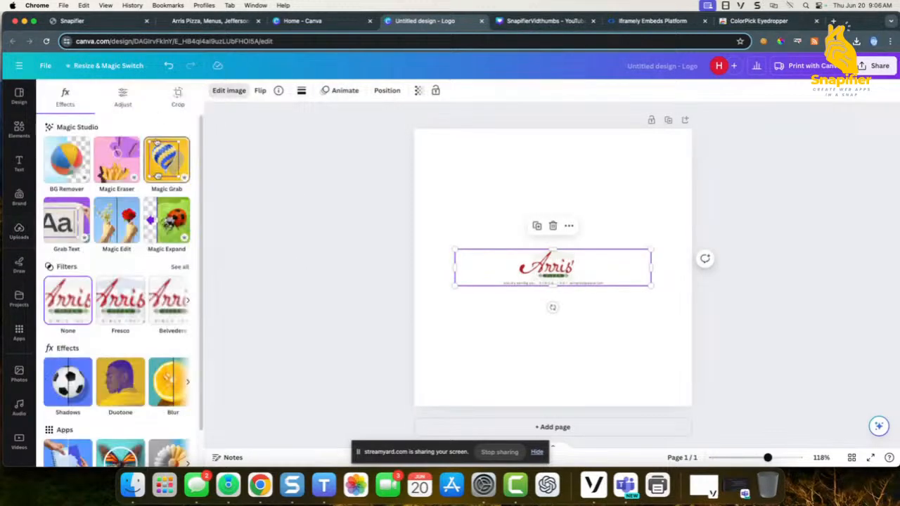
pyautogui.click(177, 96)
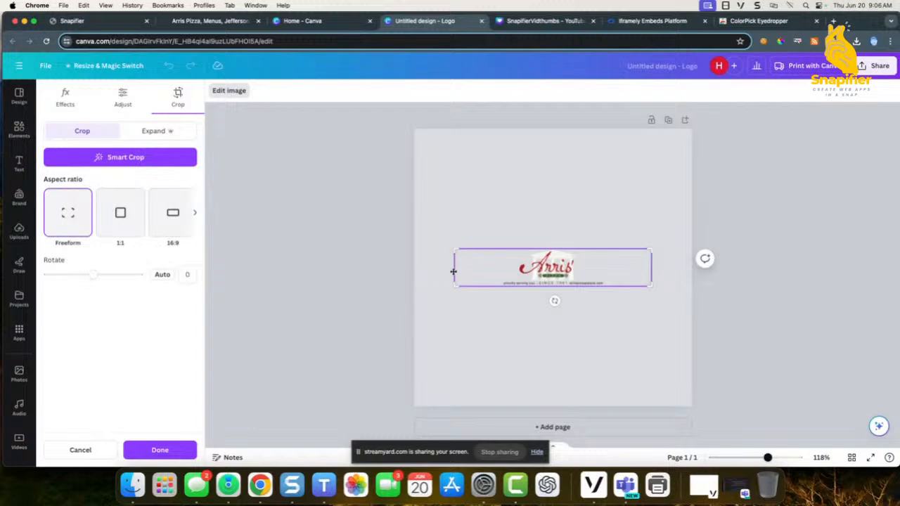
pyautogui.moveTo(454, 284); pyautogui.dragTo(512, 284)
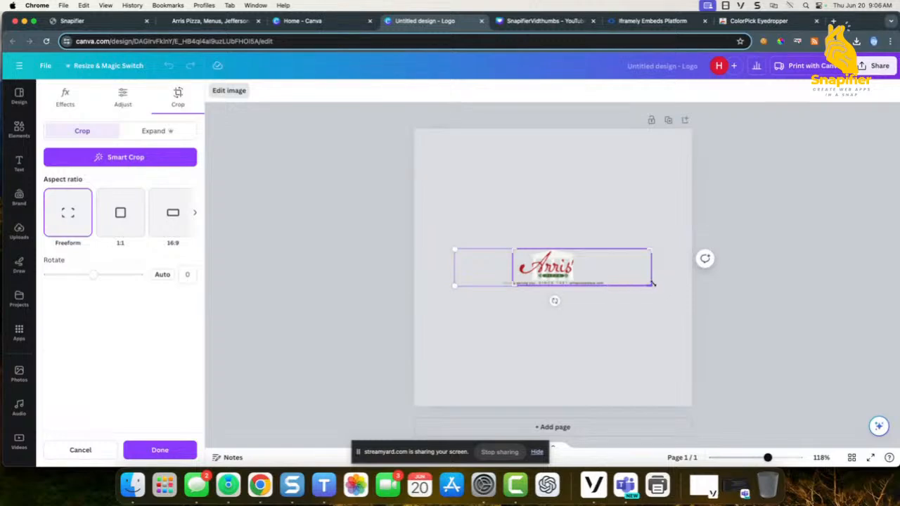
pyautogui.moveTo(652, 284); pyautogui.dragTo(589, 285)
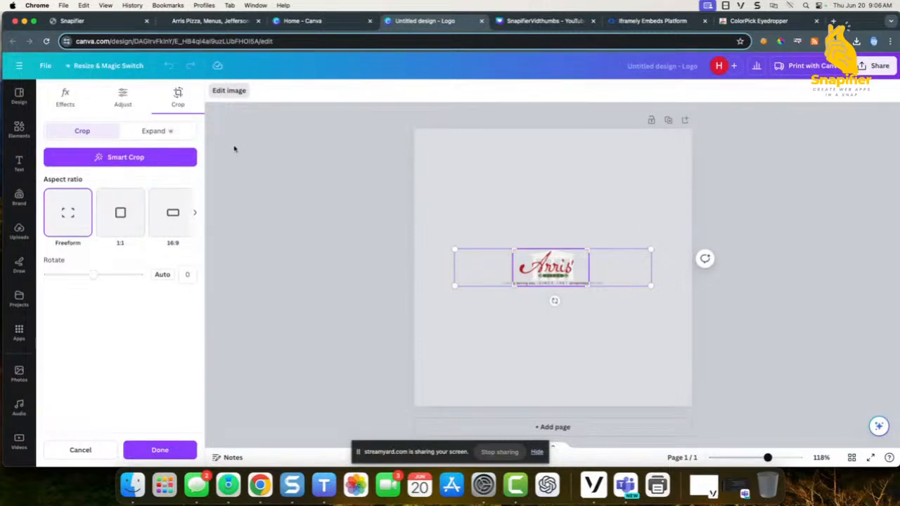
pyautogui.click(158, 452)
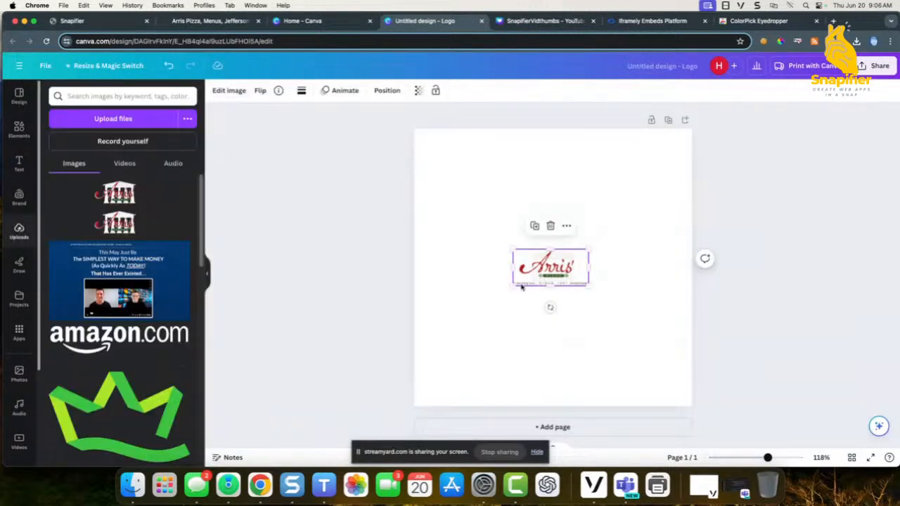
# - Enlarge the cropped logo to span the page width and trim its lower edge to remove the tagline
pyautogui.moveTo(512, 249); pyautogui.dragTo(426, 197)
pyautogui.moveTo(584, 281); pyautogui.dragTo(709, 341)
pyautogui.moveTo(422, 344); pyautogui.dragTo(414, 349)
pyautogui.moveTo(563, 350); pyautogui.dragTo(562, 333)
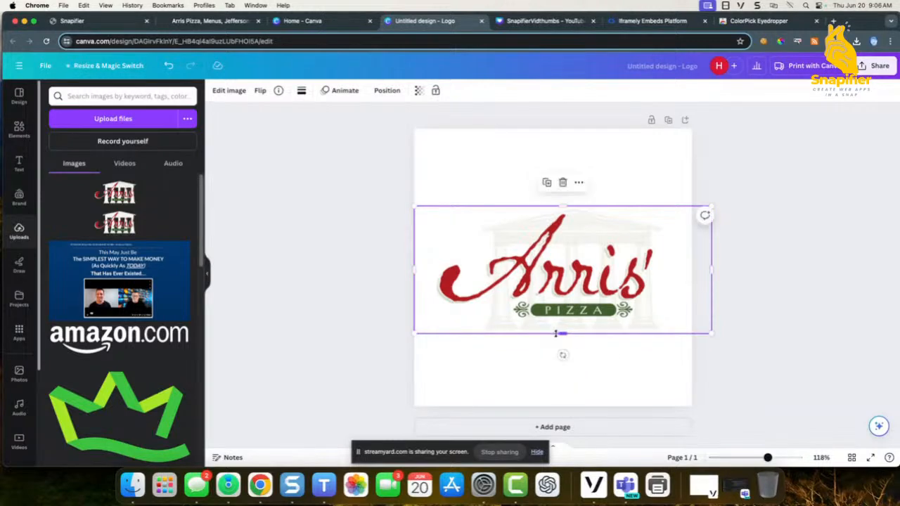
pyautogui.click(831, 279)
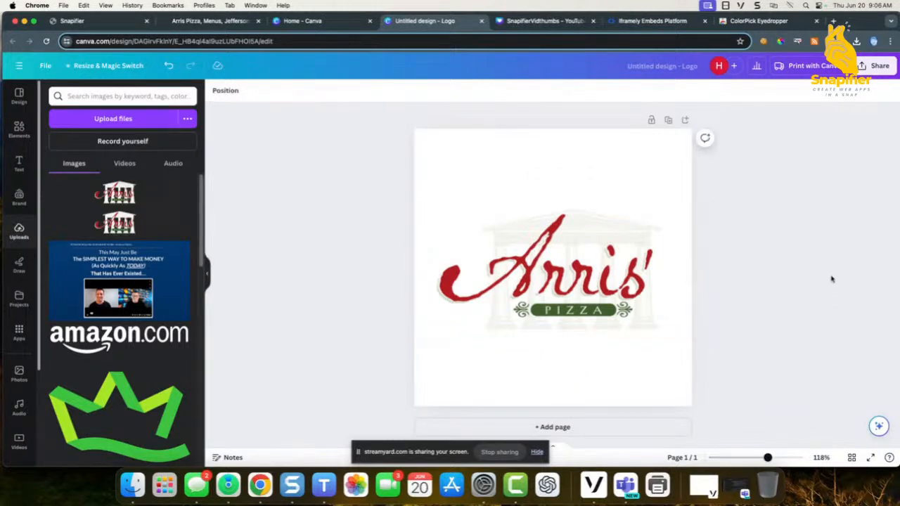
# - Nudge the logo slightly upward and enlarge it a little more so the lettering nearly fills the page width
pyautogui.moveTo(605, 256); pyautogui.dragTo(602, 251)
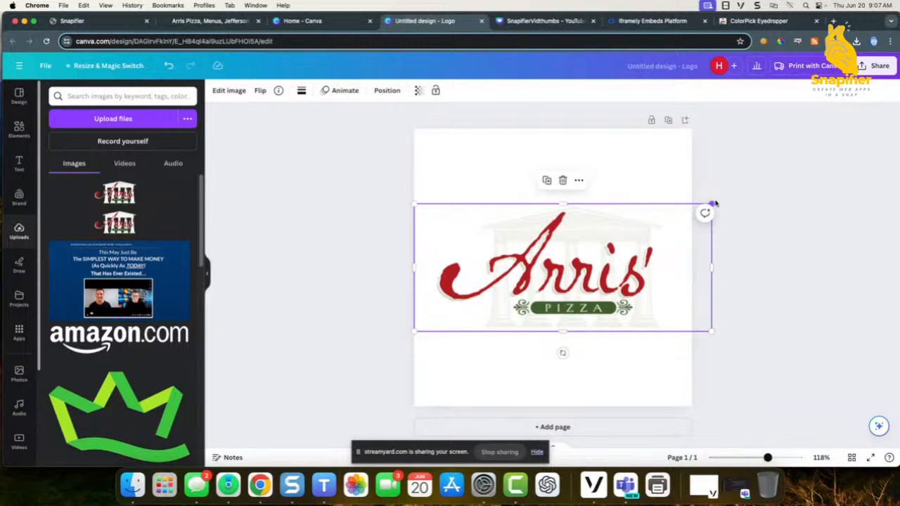
pyautogui.moveTo(712, 203); pyautogui.dragTo(725, 198)
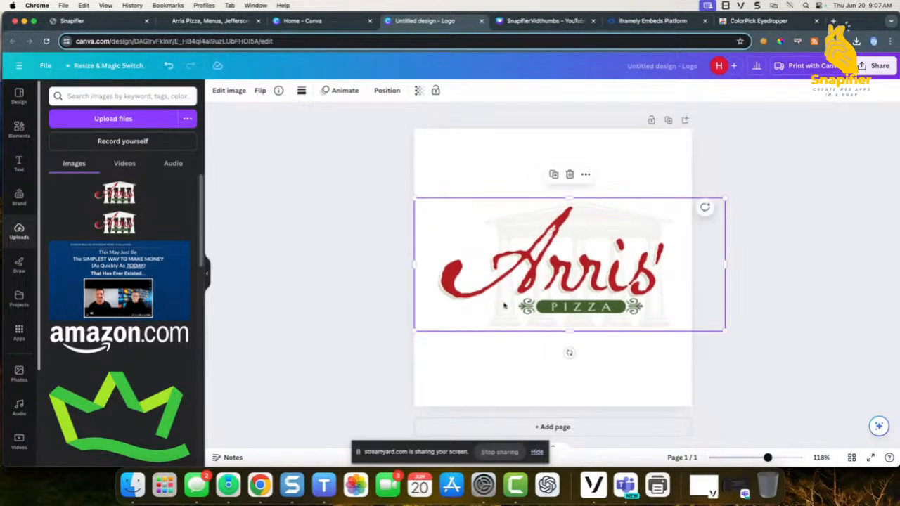
pyautogui.moveTo(415, 331); pyautogui.dragTo(400, 336)
pyautogui.moveTo(725, 197); pyautogui.dragTo(735, 193)
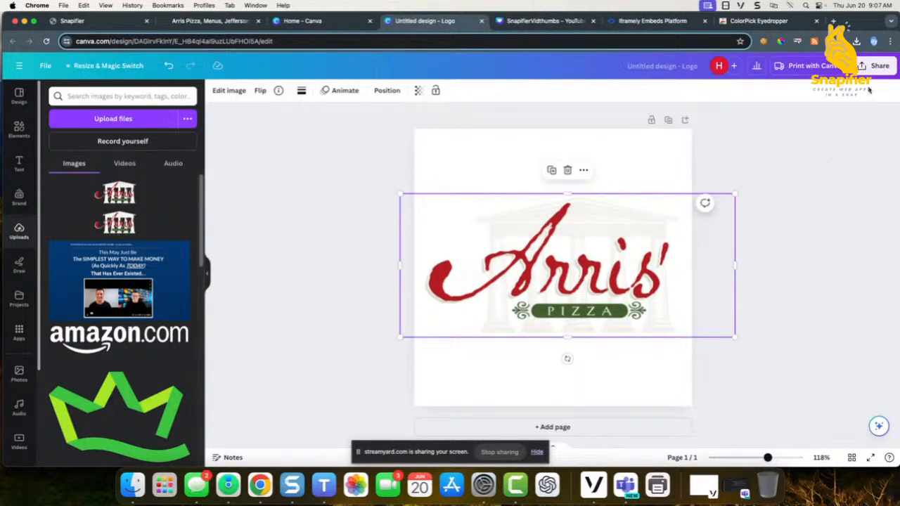
pyautogui.click(875, 65)
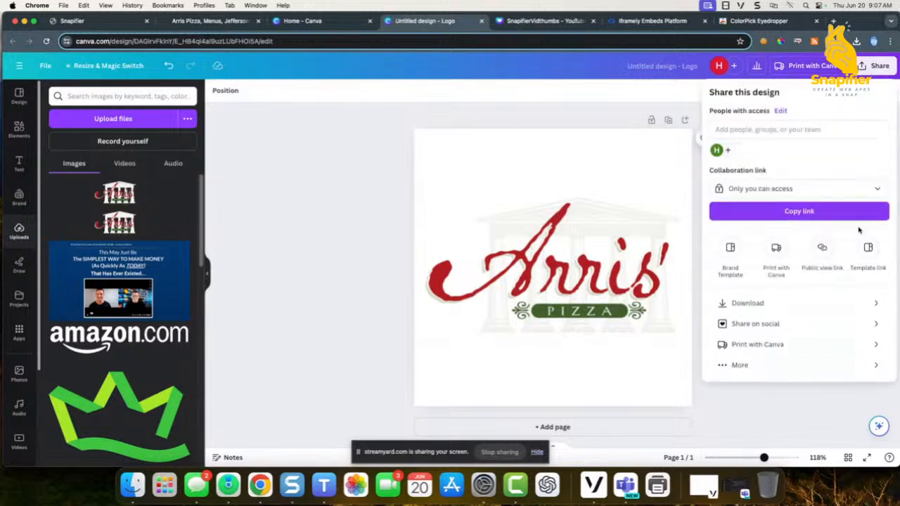
pyautogui.click(805, 304)
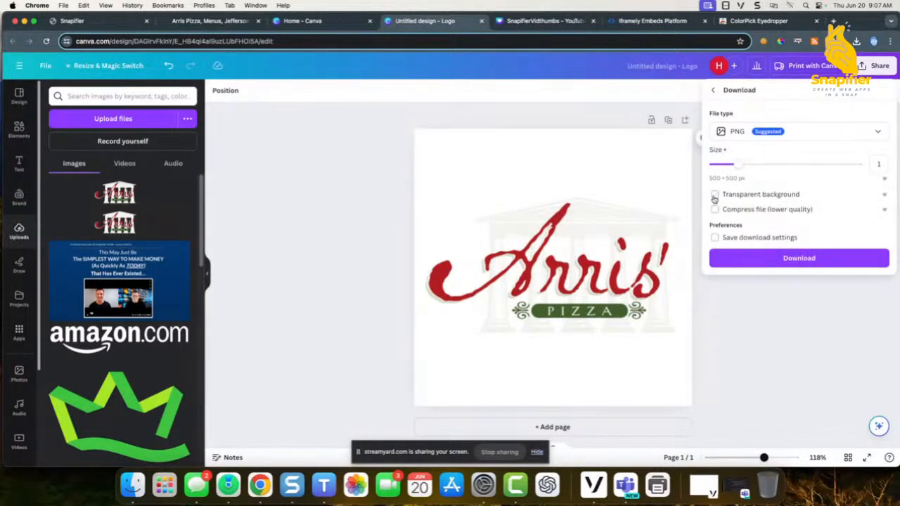
pyautogui.click(306, 144)
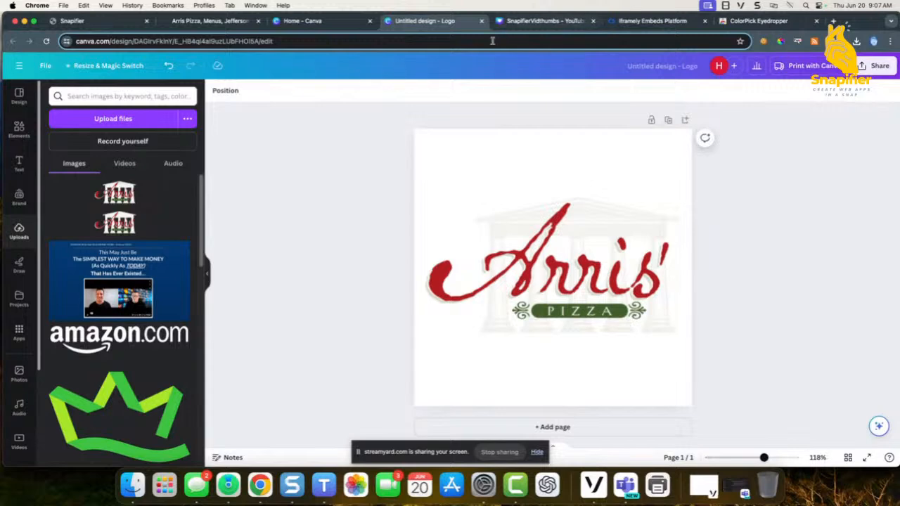
# - Set the page background to the pasted colour code EAE0CE
pyautogui.click(460, 160)
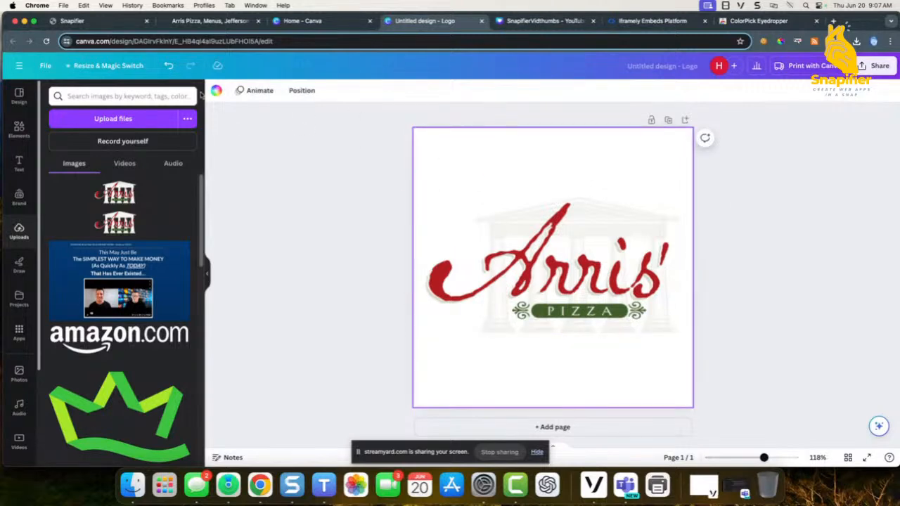
pyautogui.click(216, 90)
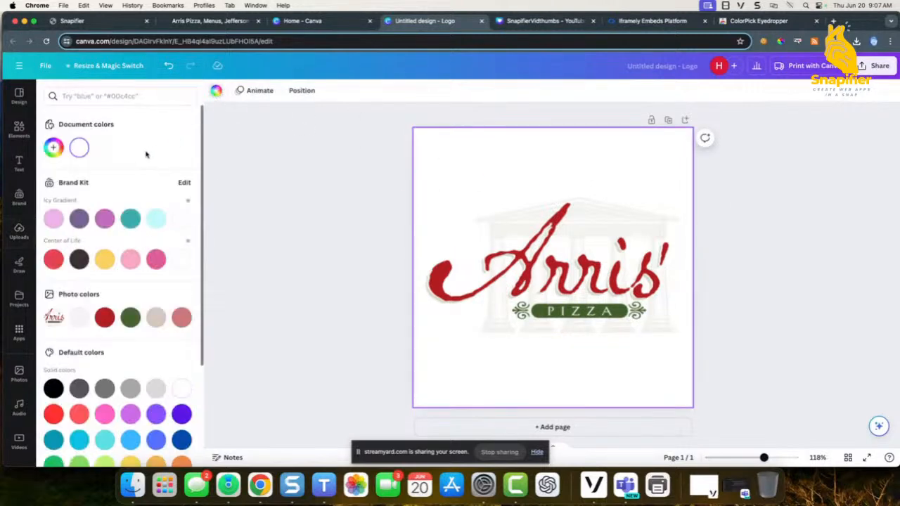
pyautogui.rightClick(120, 93)
pyautogui.click(148, 172)
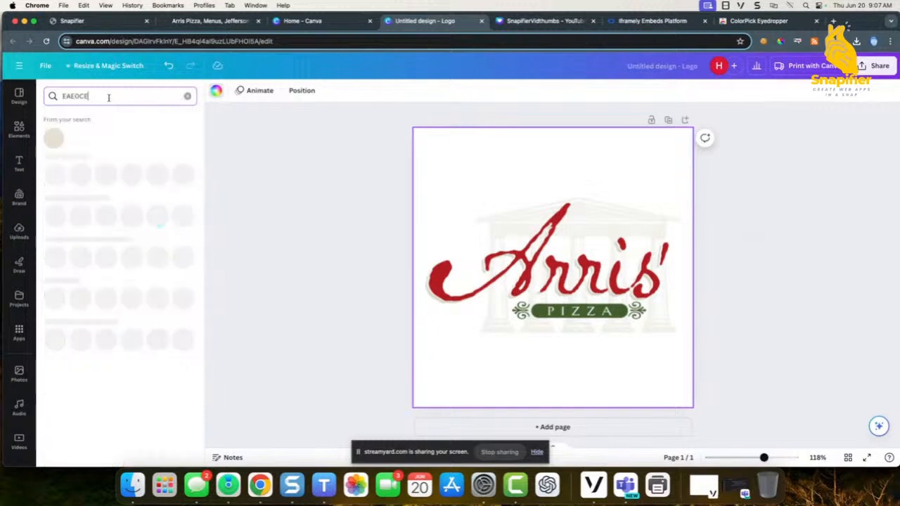
pyautogui.click(54, 138)
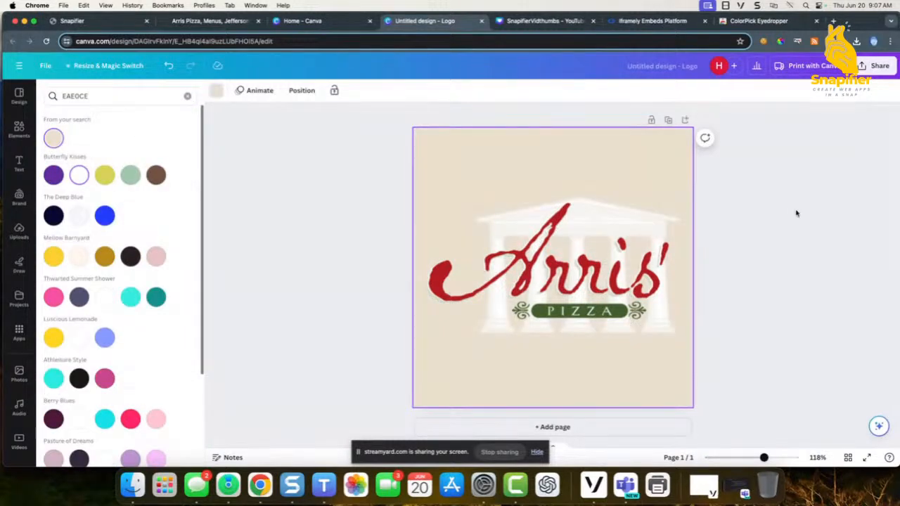
pyautogui.press('Escape')
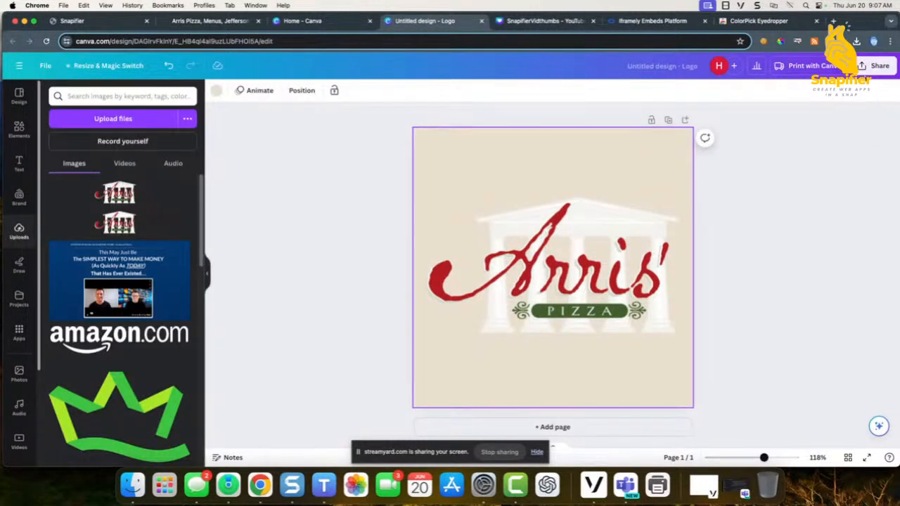
# - Download the square Arris' Pizza logo design as a PNG at size 1
pyautogui.click(877, 65)
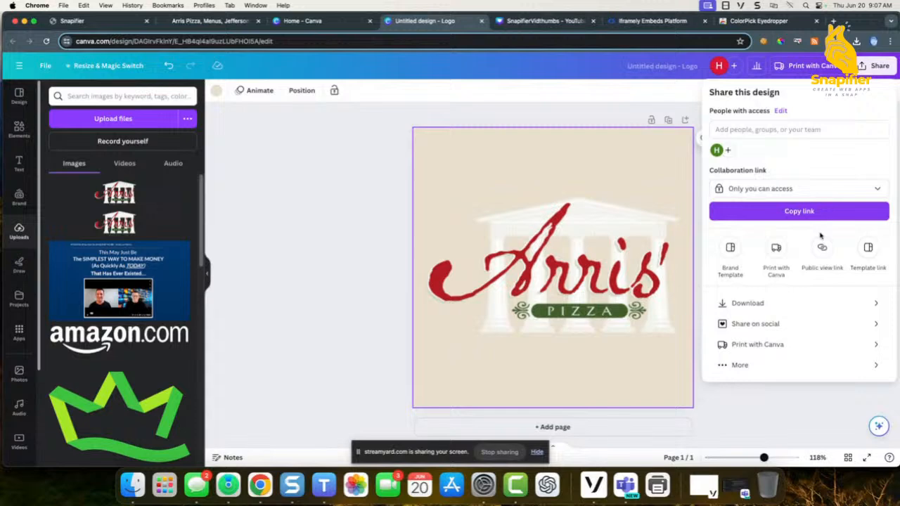
pyautogui.click(782, 304)
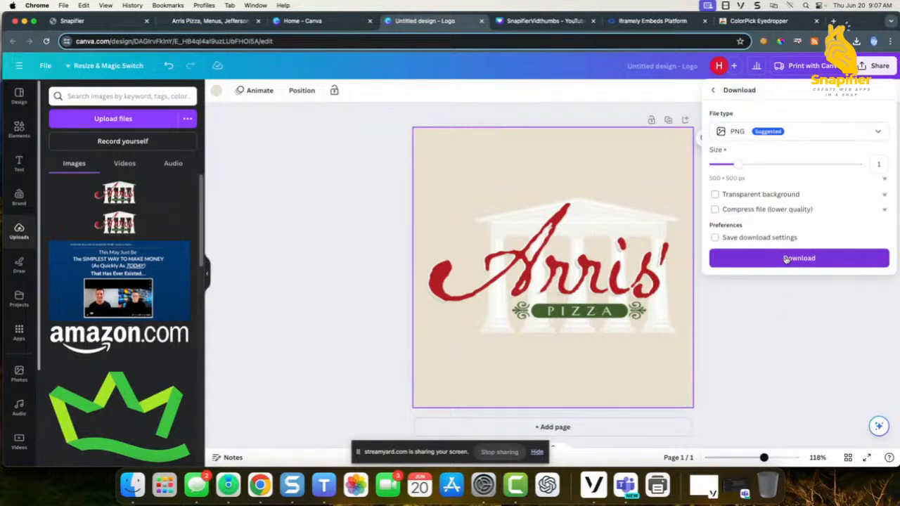
pyautogui.click(786, 258)
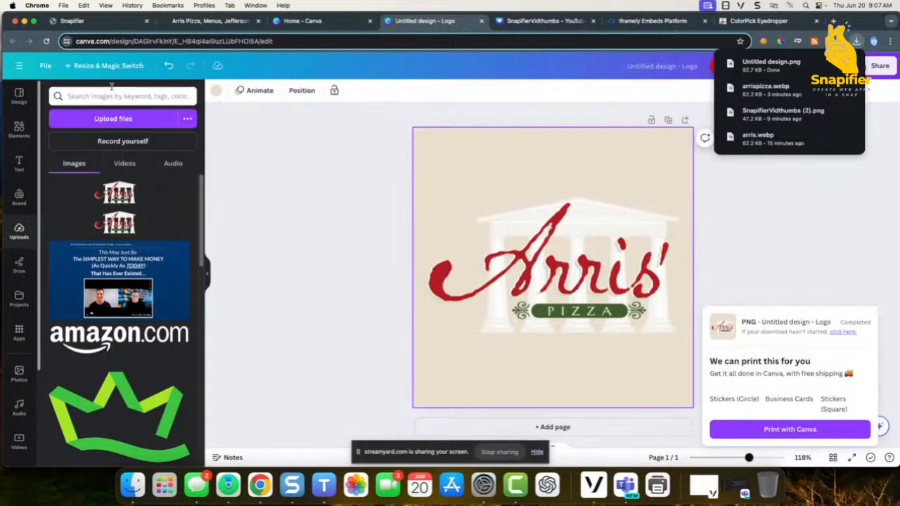
# - Copy and resize the logo design to the YouTube Thumbnail format, 1280 × 720 px, and open the resized copy
pyautogui.click(105, 65)
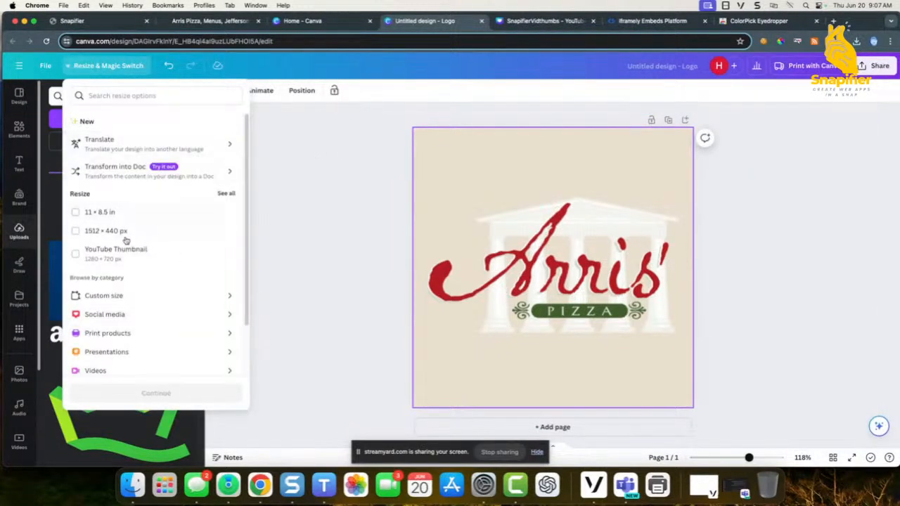
pyautogui.click(128, 258)
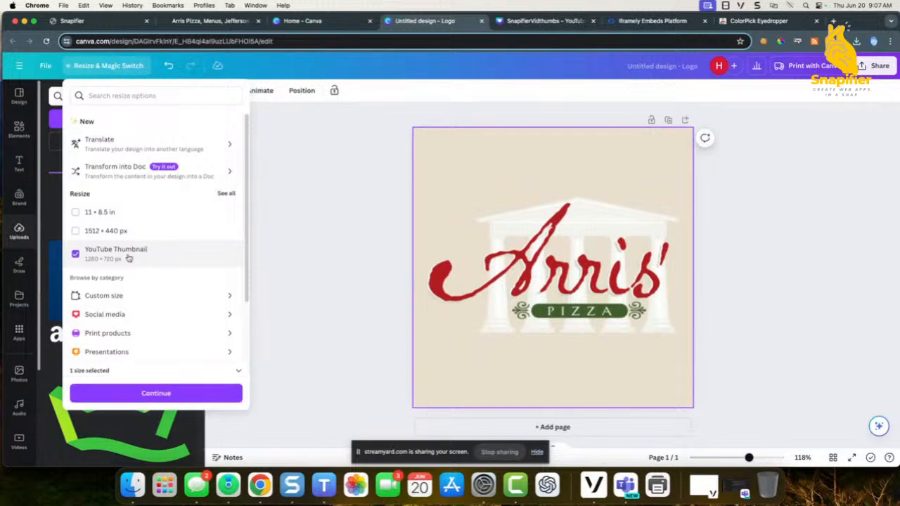
pyautogui.click(169, 394)
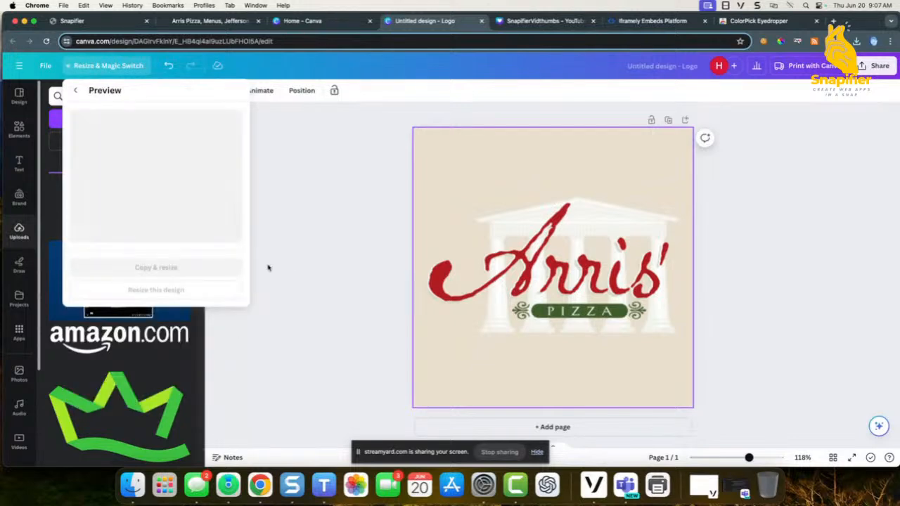
pyautogui.click(184, 267)
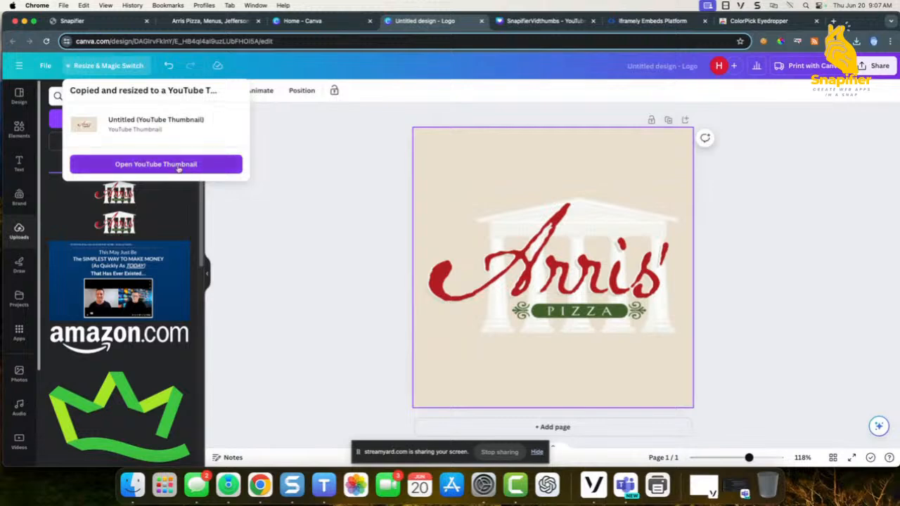
pyautogui.click(176, 166)
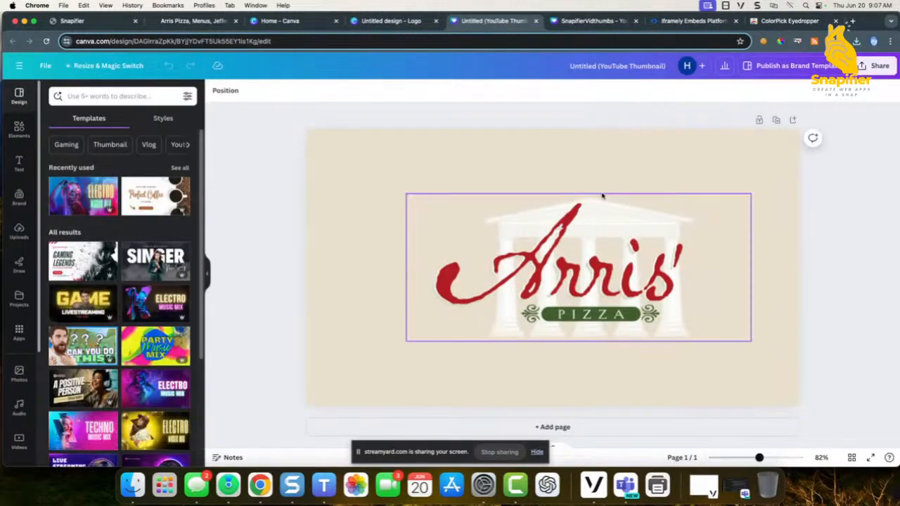
# - Enlarge the logo image on the thumbnail from two opposite corners so it spans the full page width
pyautogui.click(418, 199)
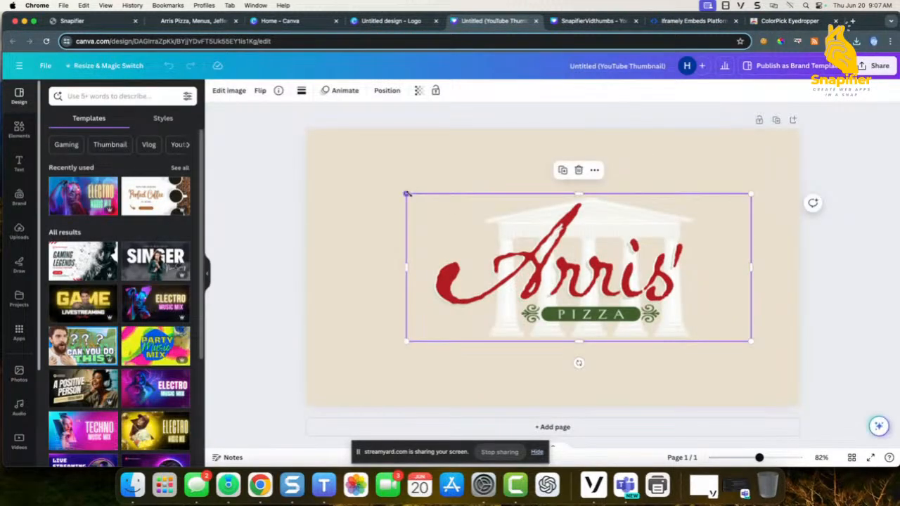
pyautogui.moveTo(407, 194); pyautogui.dragTo(306, 150)
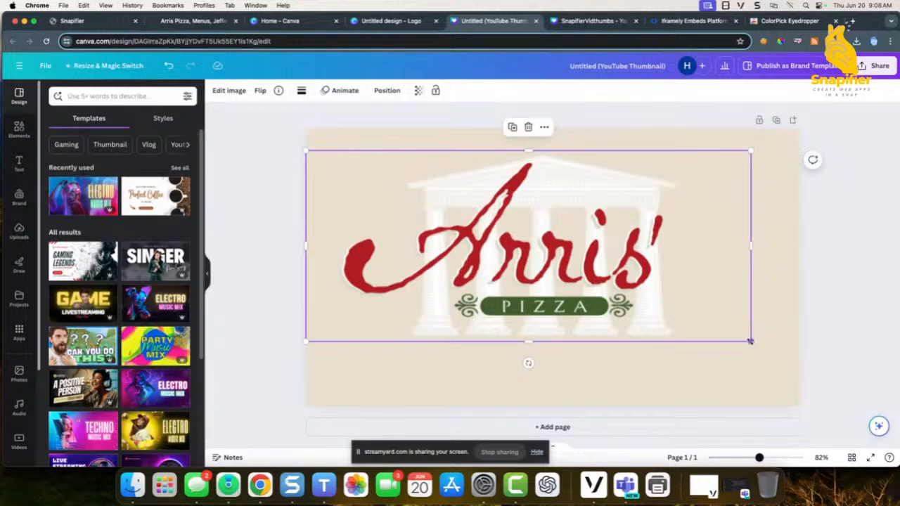
pyautogui.moveTo(750, 342); pyautogui.dragTo(813, 368)
pyautogui.click(877, 303)
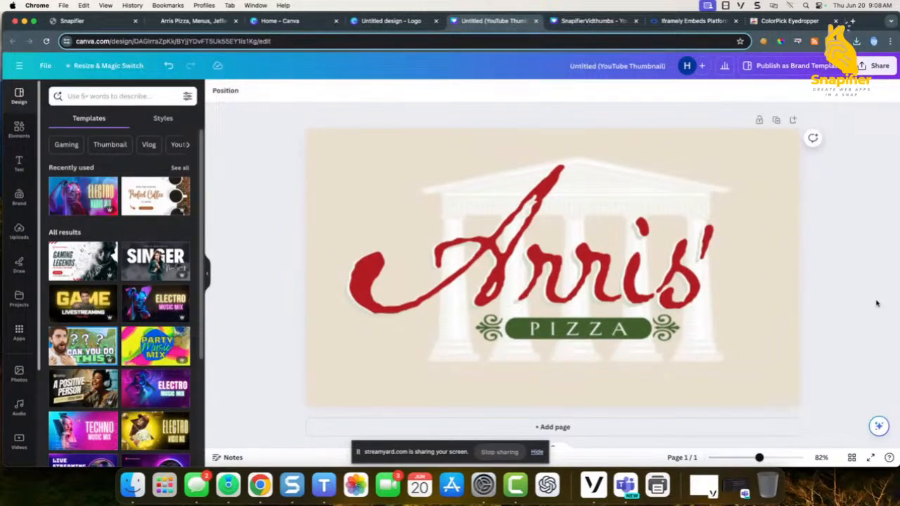
# - Download the YouTube thumbnail design as a PNG at size 1
pyautogui.click(877, 65)
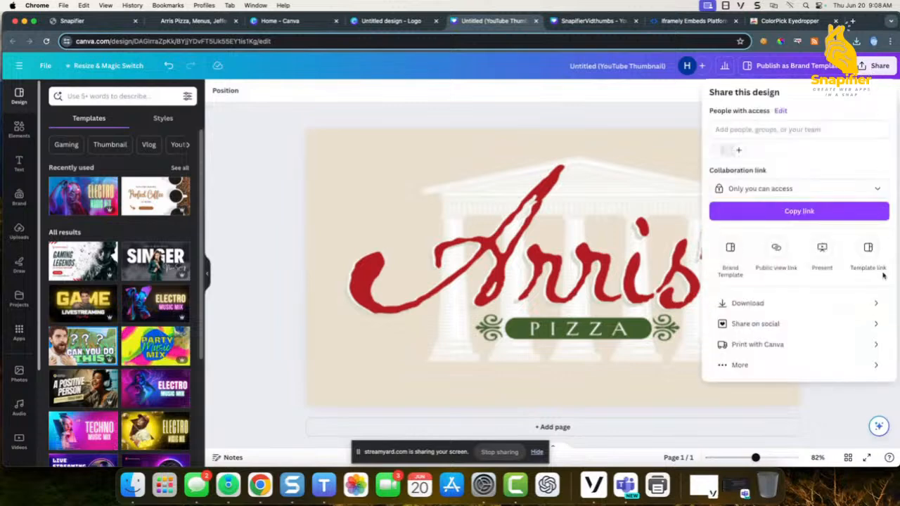
pyautogui.click(819, 303)
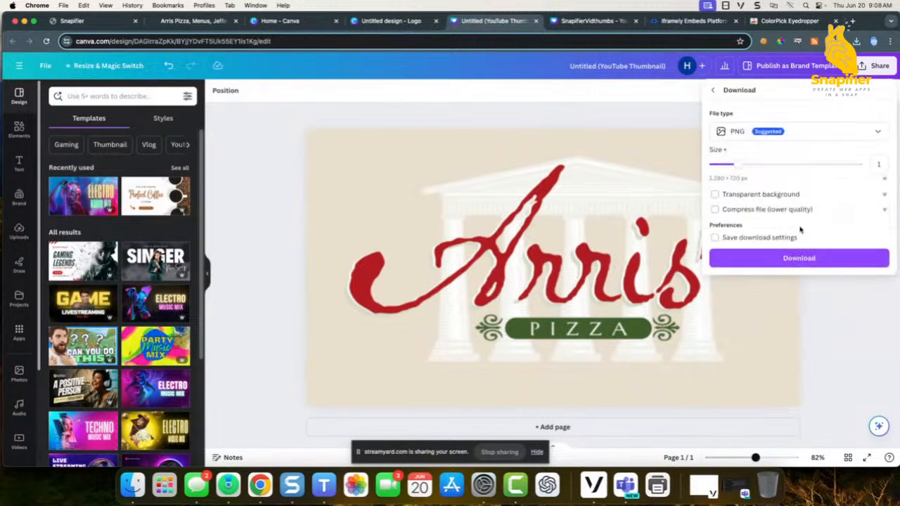
pyautogui.click(809, 259)
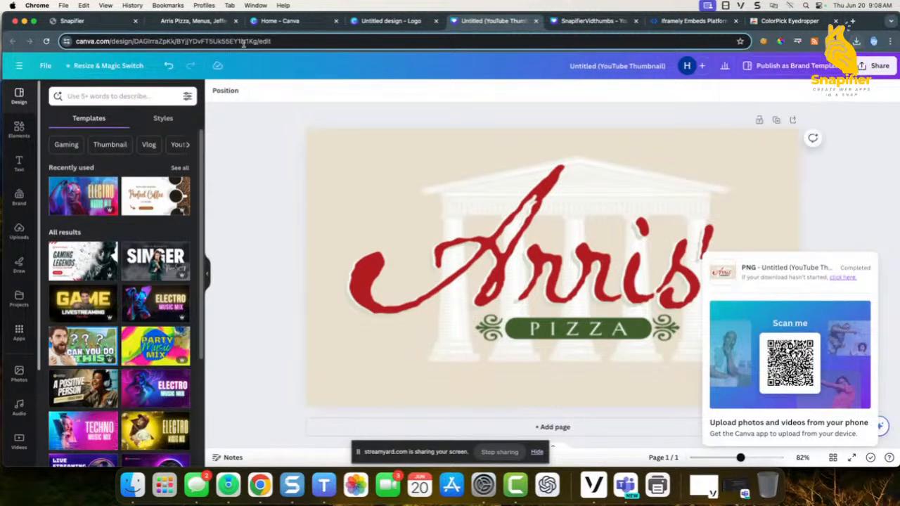
# - Switch to Snapifier and start a new app named Arris Pizza Jefferson City
pyautogui.click(190, 20)
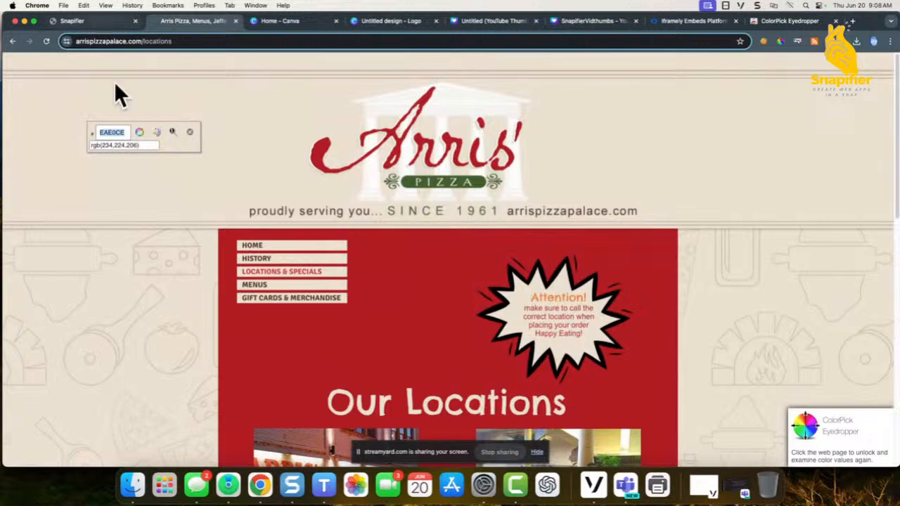
pyautogui.click(78, 21)
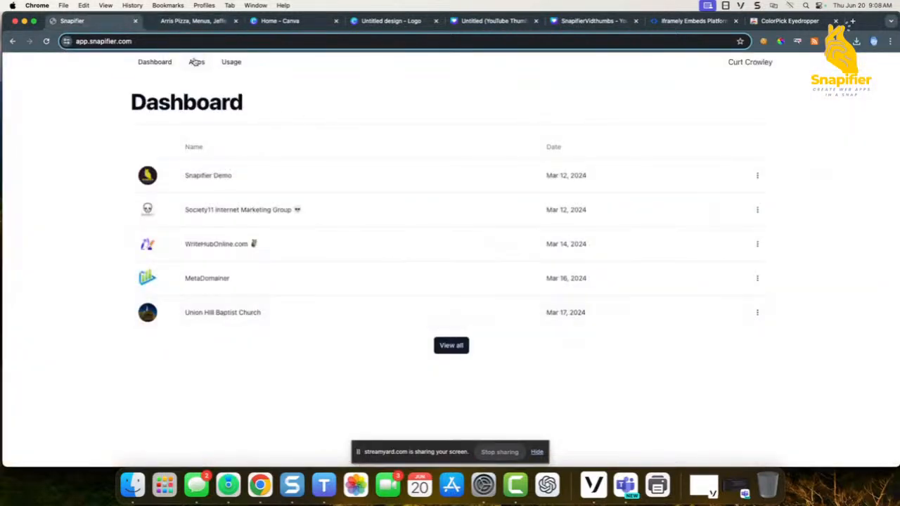
pyautogui.click(196, 62)
pyautogui.click(749, 147)
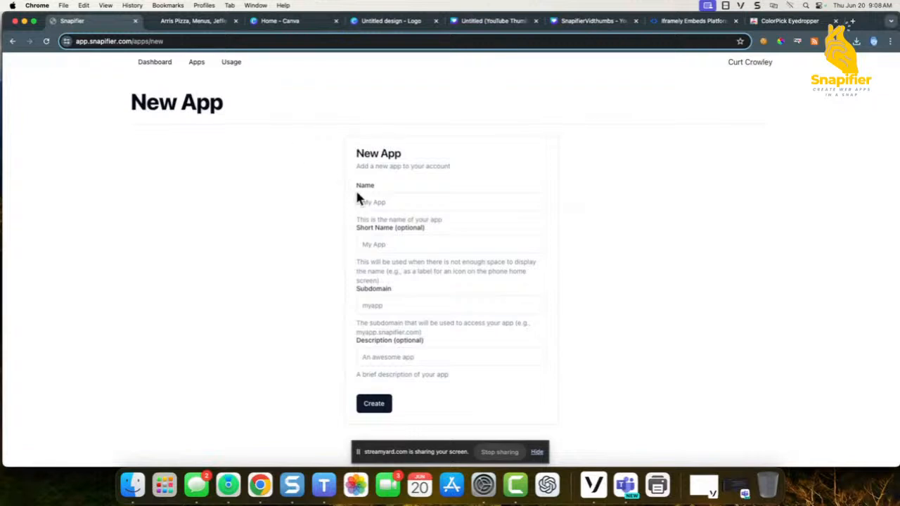
pyautogui.click(382, 202)
pyautogui.write('Arris Pizza Jefferson City')
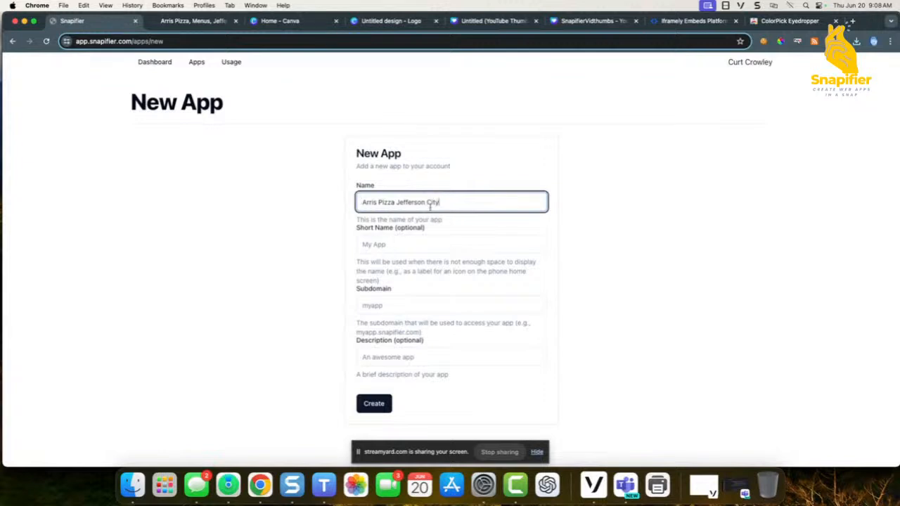
# - Reuse the app name as the short name and set the subdomain to arrispizzajc
pyautogui.moveTo(468, 206); pyautogui.dragTo(298, 207)
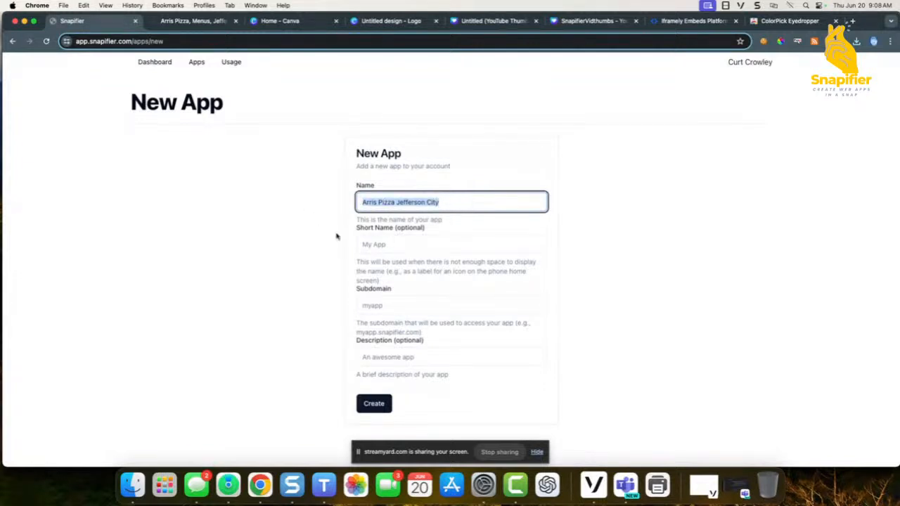
pyautogui.click(386, 243)
pyautogui.press('super+v')
pyautogui.click(392, 302)
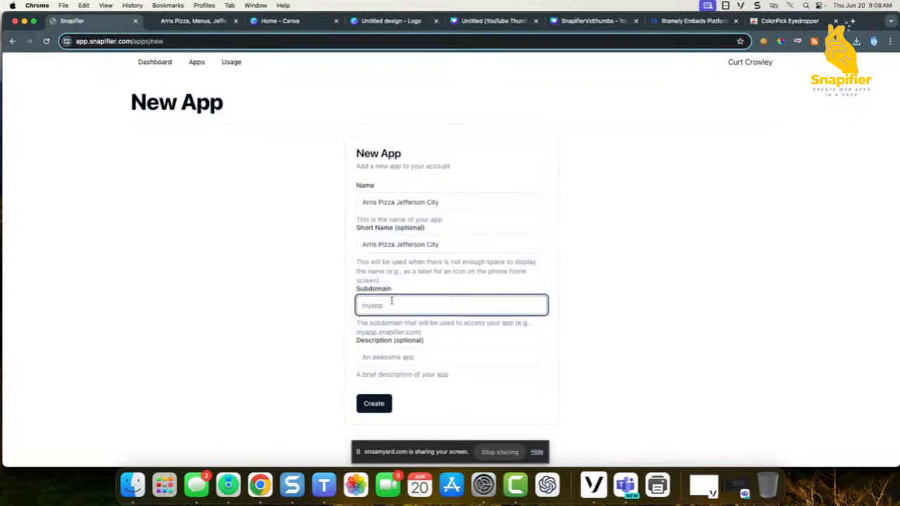
pyautogui.write('arrisjc')
pyautogui.click(374, 305)
pyautogui.write('pizzajc')
# - Copy the app name into the description and create the app
pyautogui.moveTo(442, 202); pyautogui.dragTo(315, 199)
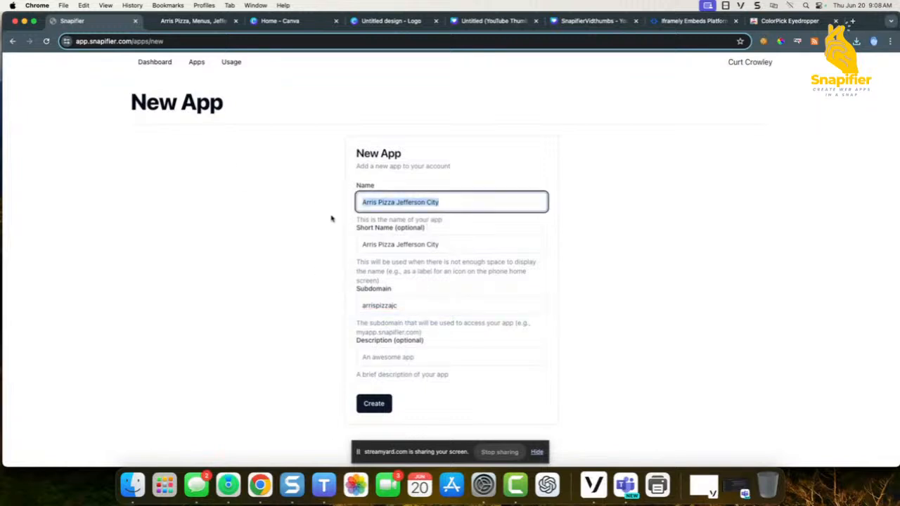
pyautogui.click(407, 358)
pyautogui.press('super+v')
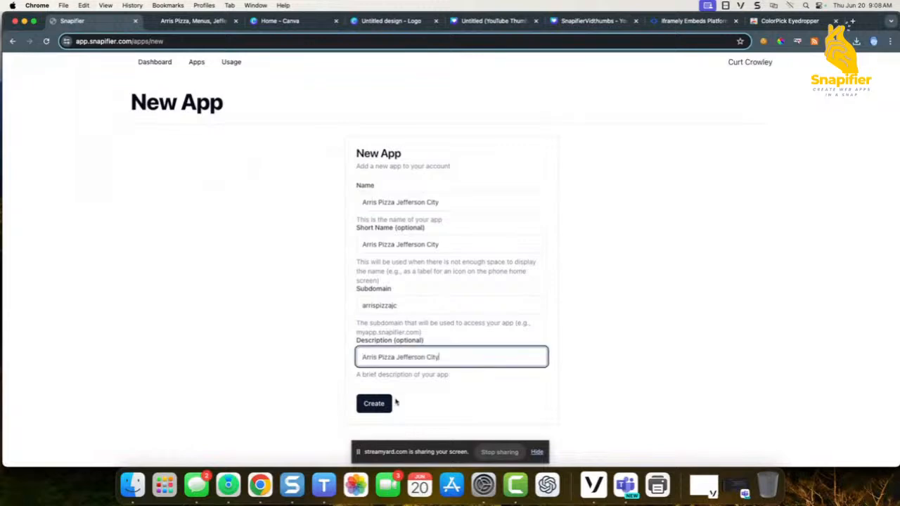
pyautogui.click(374, 404)
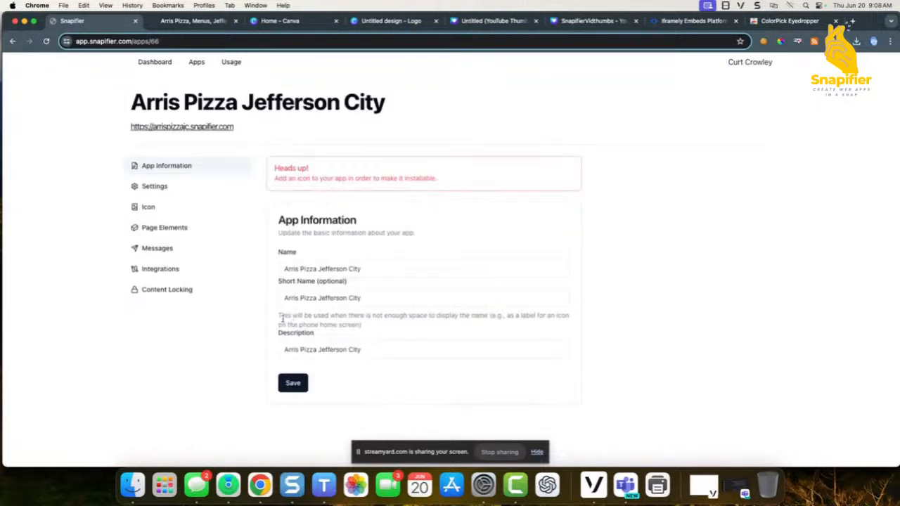
# - Upload Untitled design.png from Downloads as the app's icon
pyautogui.click(151, 208)
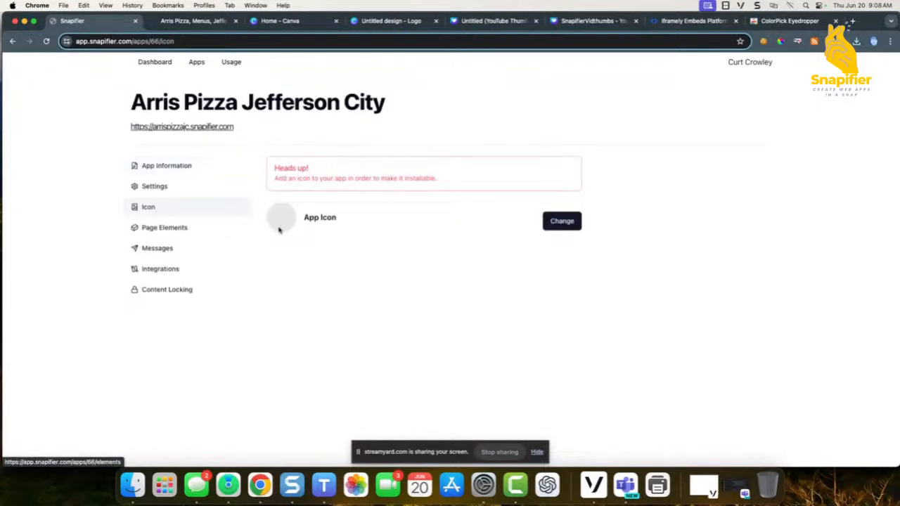
pyautogui.click(555, 220)
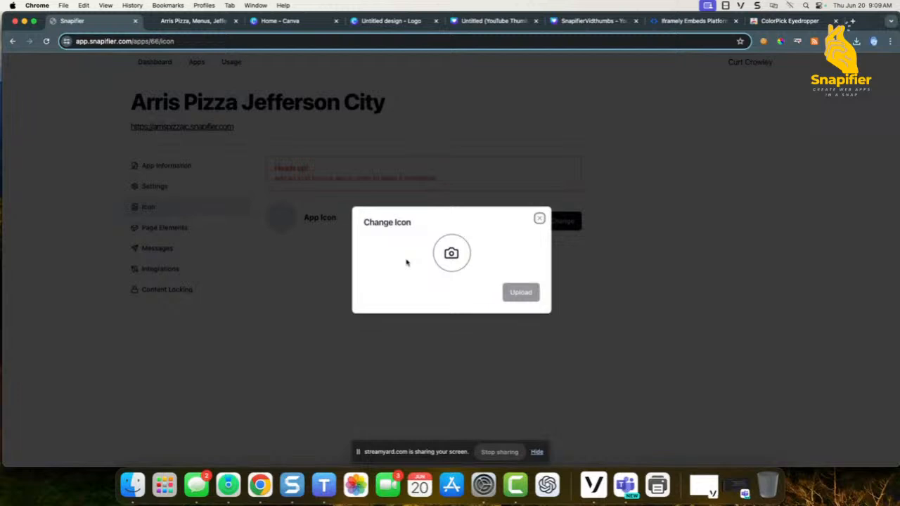
pyautogui.click(451, 253)
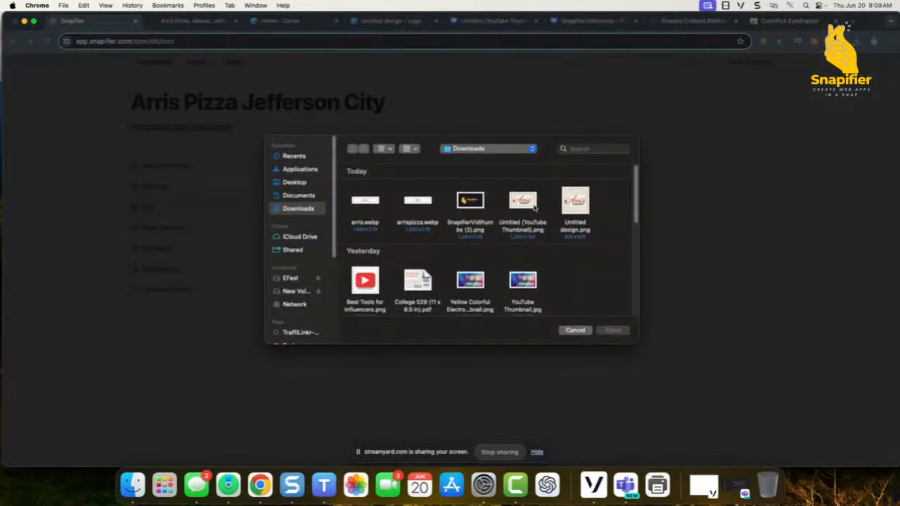
pyautogui.doubleClick(574, 205)
pyautogui.click(522, 292)
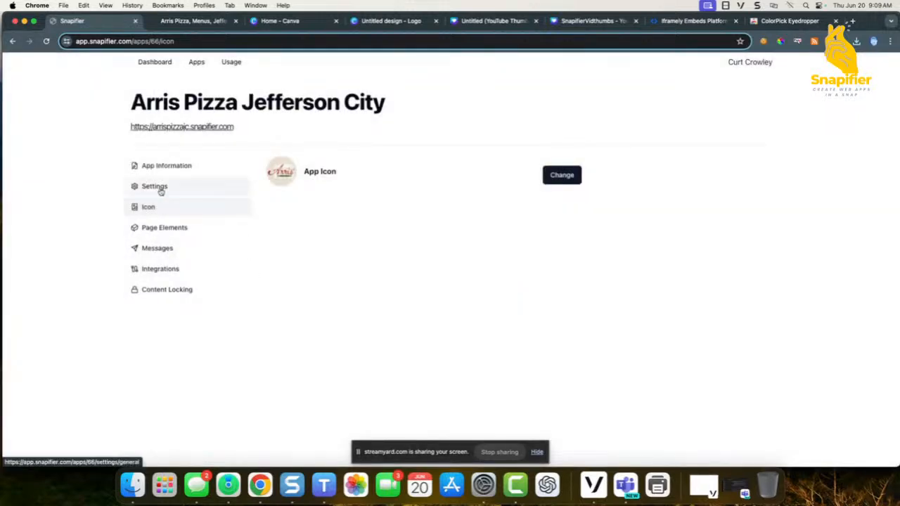
# - Open the theme customization in the app's appearance settings and bring up the background colour picker
pyautogui.click(161, 189)
pyautogui.click(336, 191)
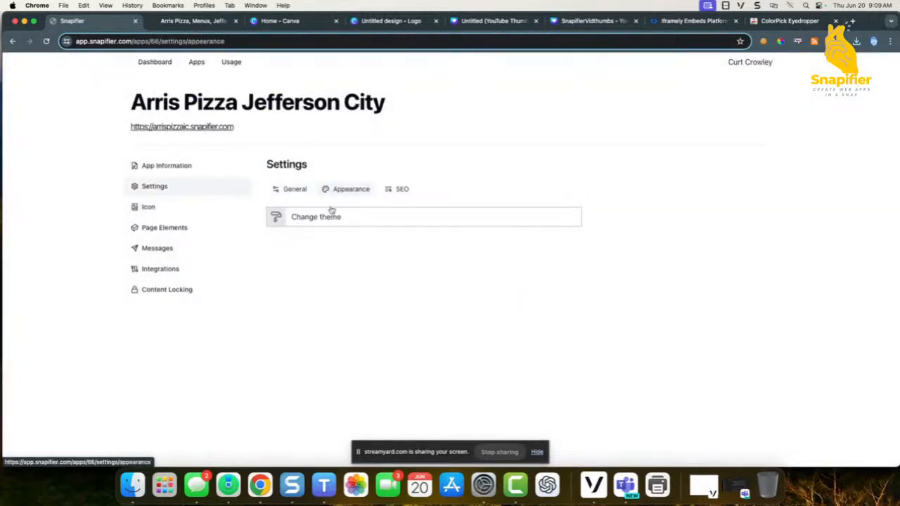
pyautogui.click(322, 219)
pyautogui.click(420, 208)
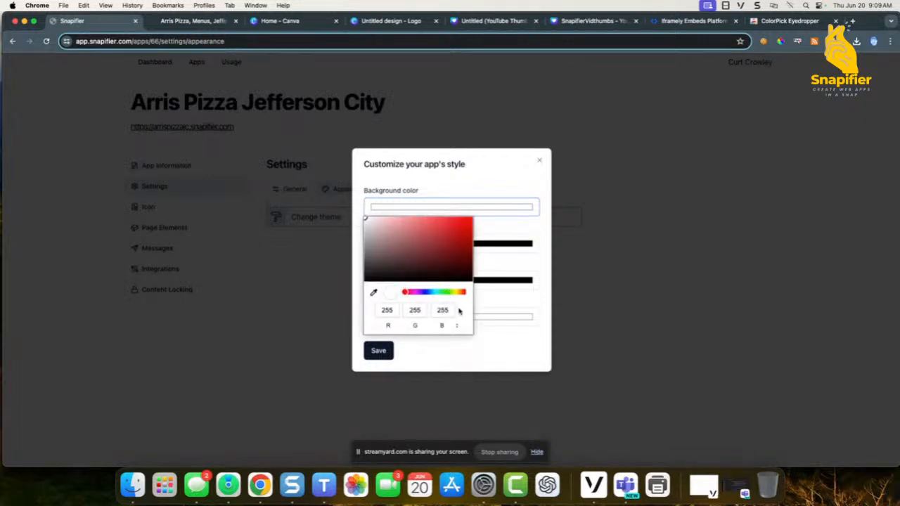
# - Look up the beige background's RGB code on the Arris' Pizza website and return to Snapifier
pyautogui.click(199, 23)
pyautogui.click(107, 145)
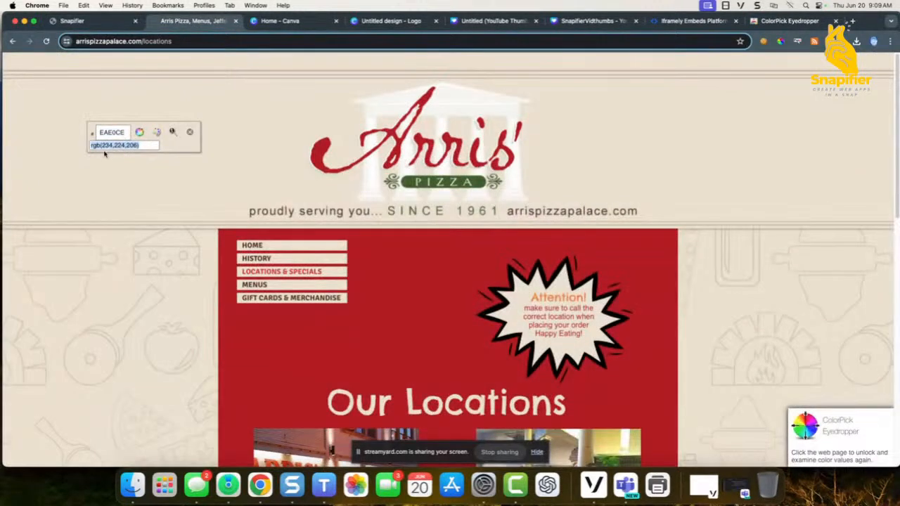
pyautogui.click(101, 26)
# - Set the app's background colour to RGB 224, 234, 206
pyautogui.click(410, 209)
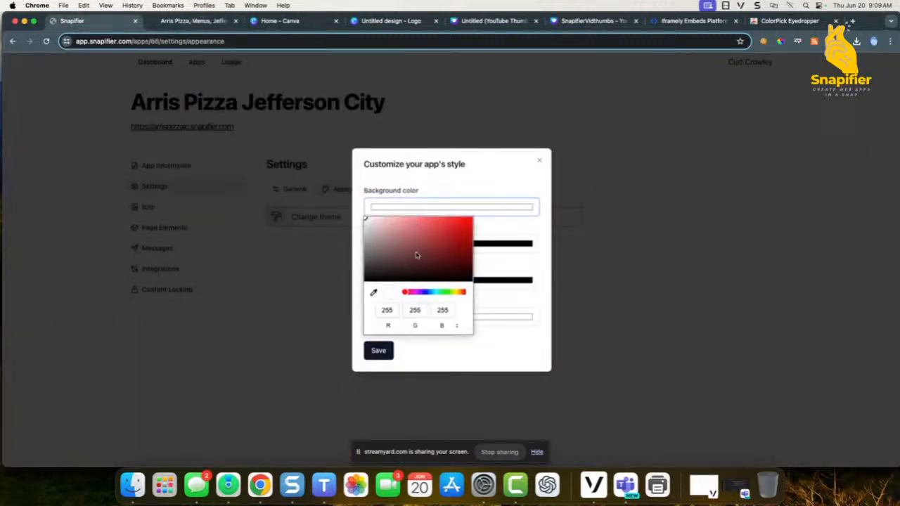
pyautogui.doubleClick(388, 312)
pyautogui.write('23')
pyautogui.write('5')
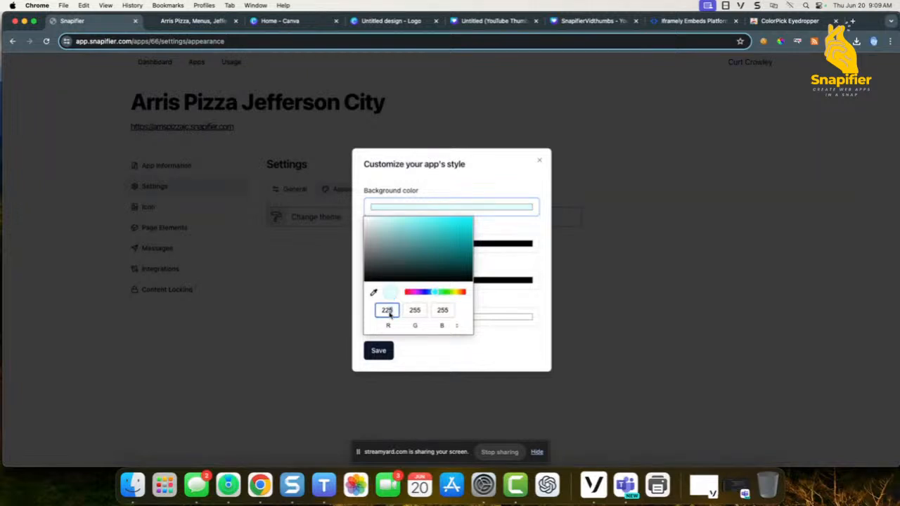
pyautogui.doubleClick(416, 315)
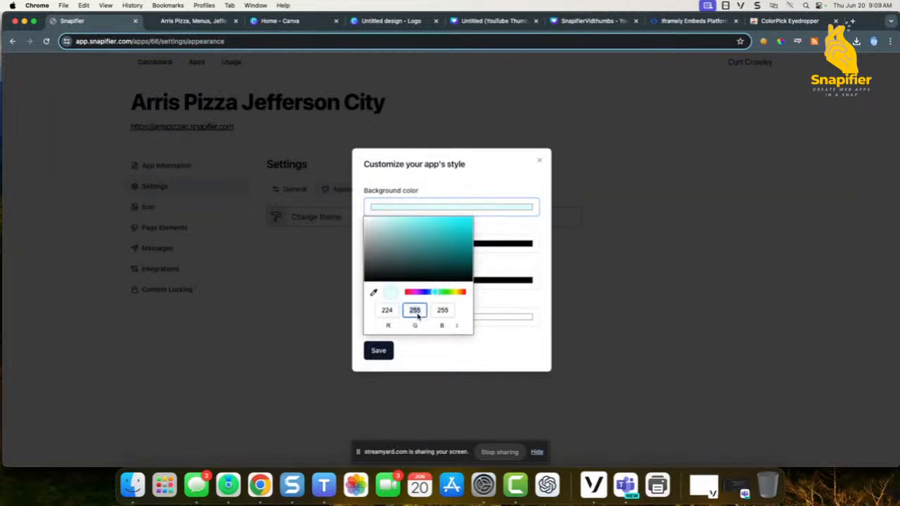
pyautogui.write('234')
pyautogui.doubleClick(444, 313)
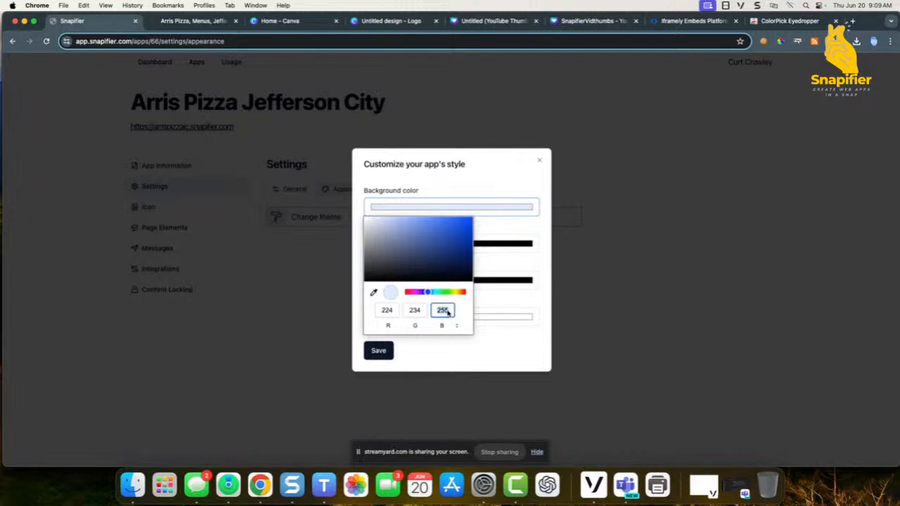
pyautogui.write('206')
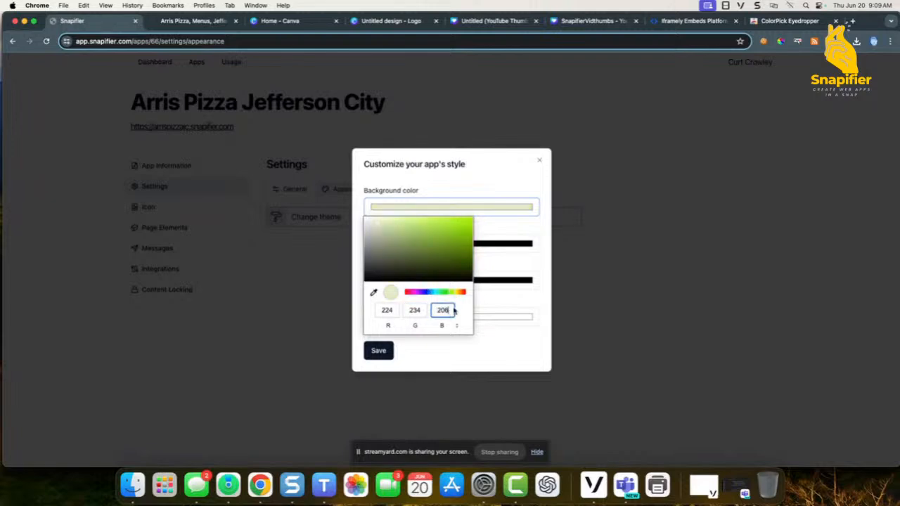
# - Save the theme colours and recheck the beige background's RGB code on the Arris' Pizza website
pyautogui.click(416, 358)
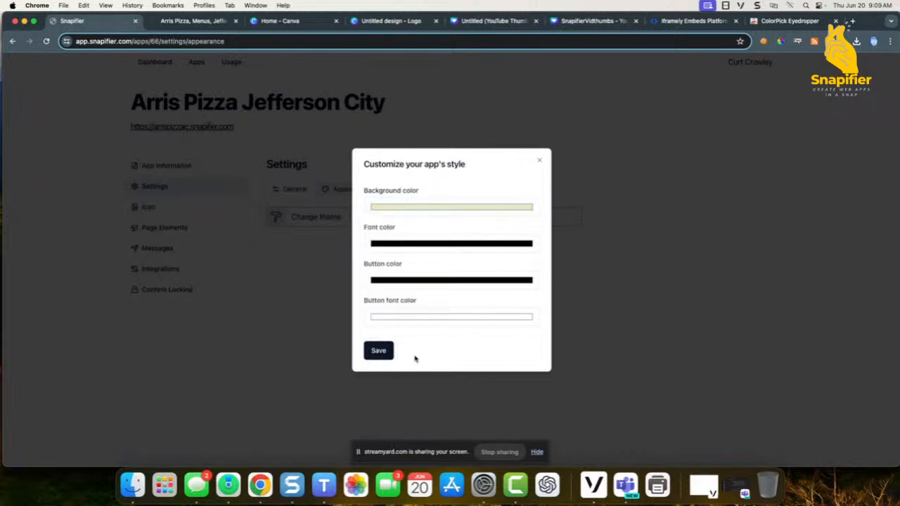
pyautogui.click(377, 351)
pyautogui.click(186, 23)
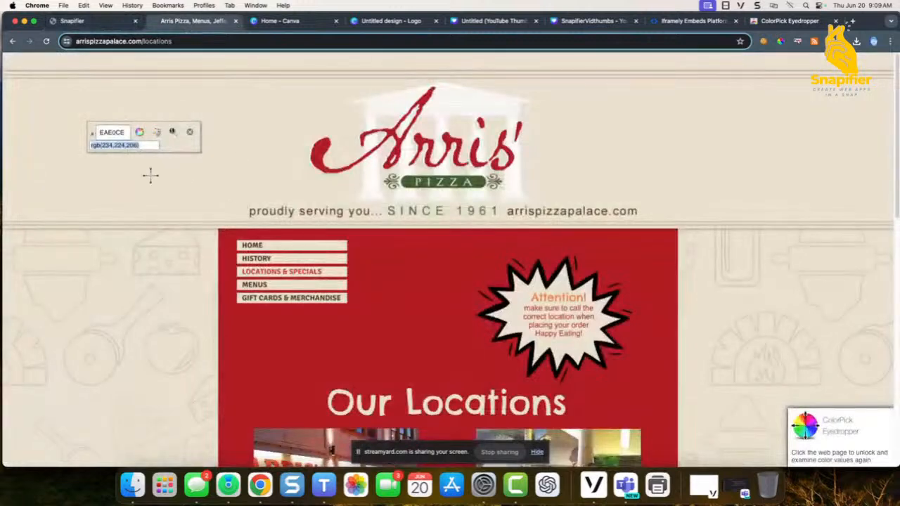
pyautogui.click(95, 21)
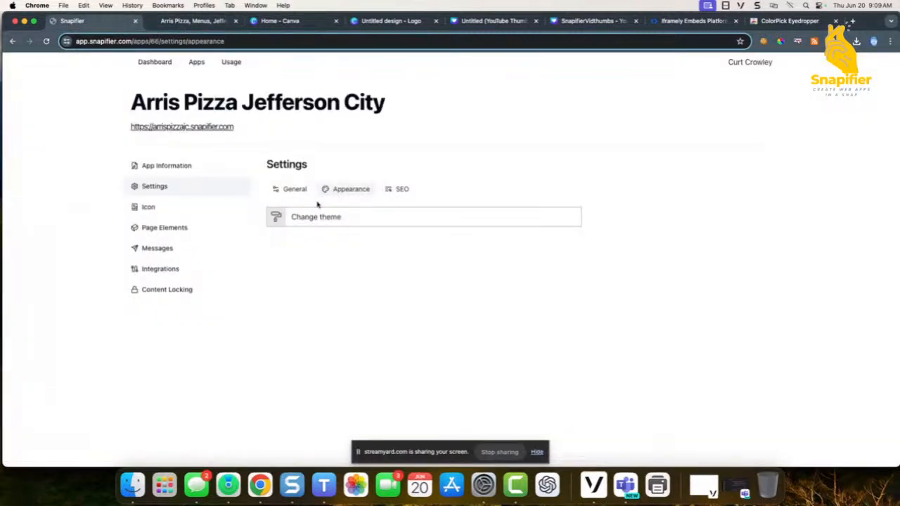
# - Correct the app's background colour to RGB 234, 224, 206 in the theme customization and save it
pyautogui.click(337, 218)
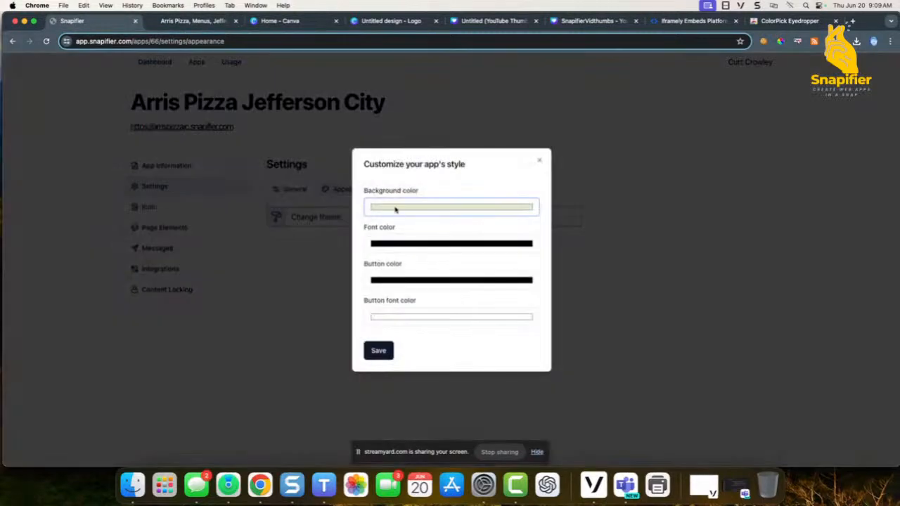
pyautogui.click(395, 209)
pyautogui.click(387, 310)
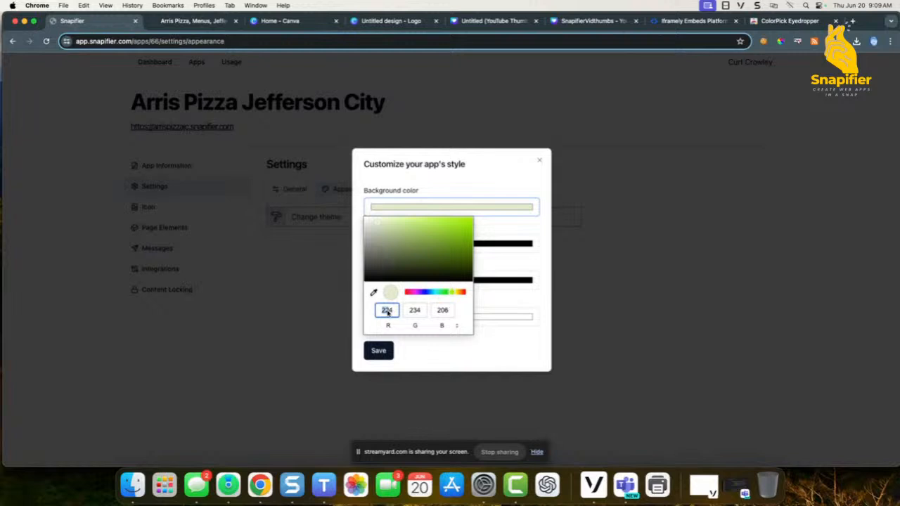
pyautogui.write('234')
pyautogui.click(415, 311)
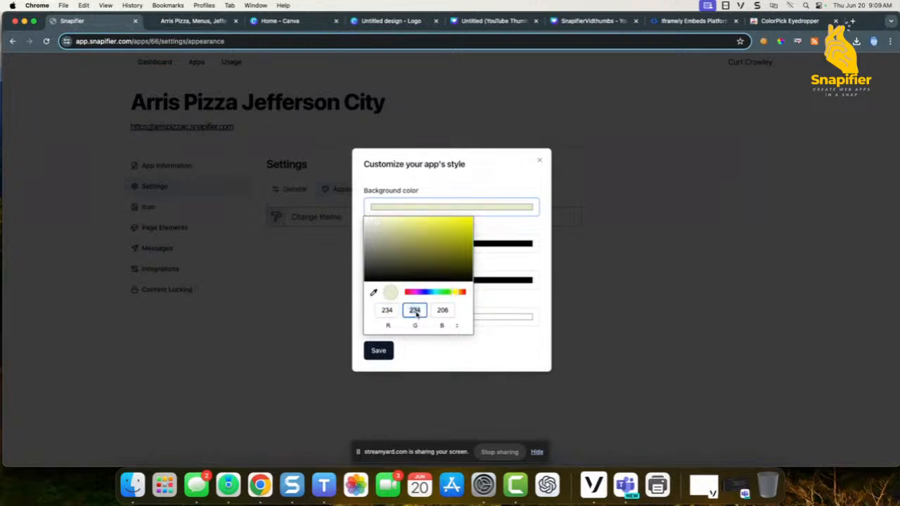
pyautogui.write('11')
pyautogui.press('BackSpace')
pyautogui.press('BackSpace')
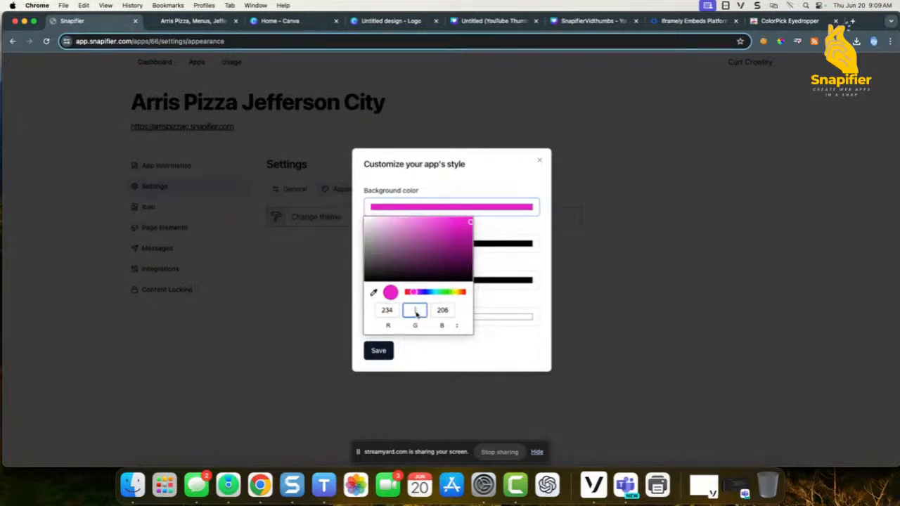
pyautogui.write('224')
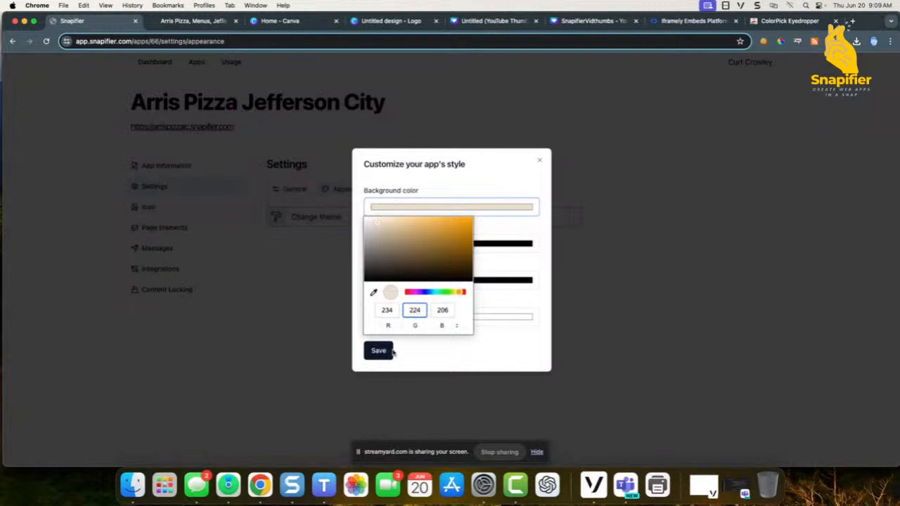
pyautogui.click(378, 351)
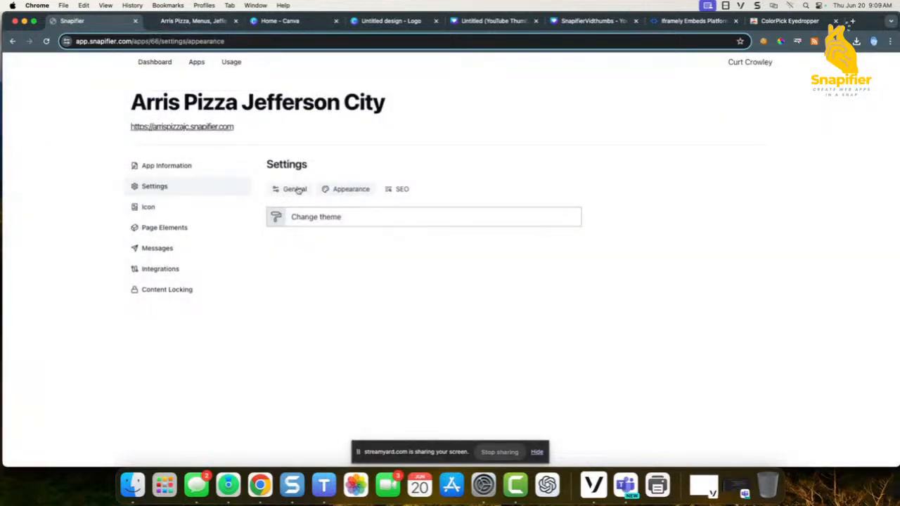
# - Revisit the Arris' Pizza website's beige and open the live app page to check its background colour
pyautogui.click(190, 26)
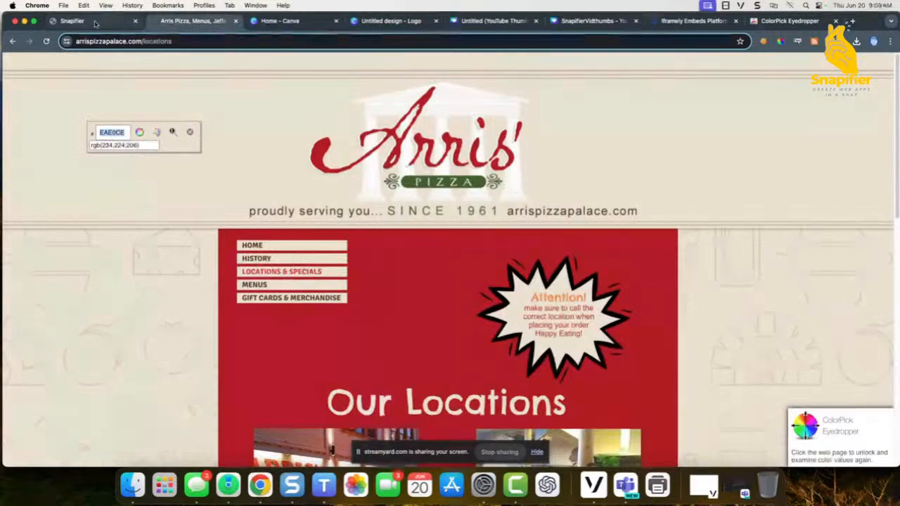
pyautogui.click(127, 26)
pyautogui.click(175, 128)
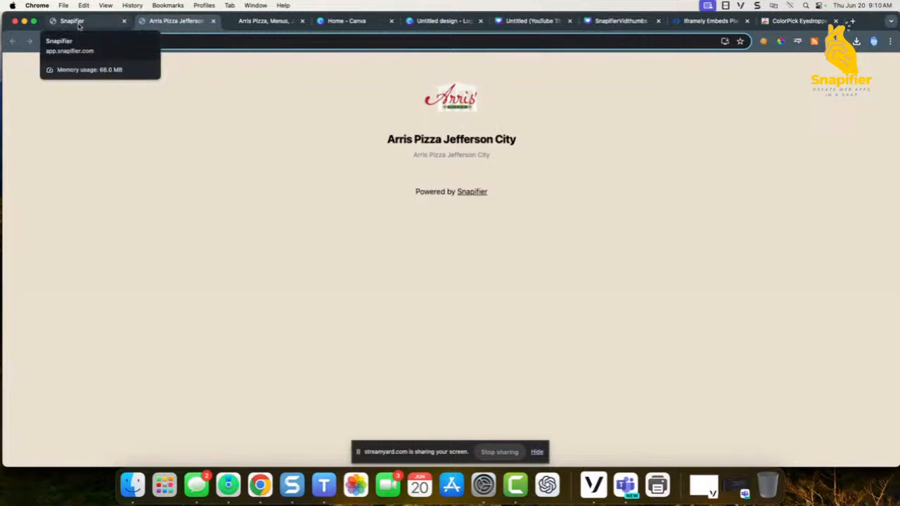
# - Close the colour picker on the Arris' Pizza website and bring up the Our History text on its History page
pyautogui.click(263, 21)
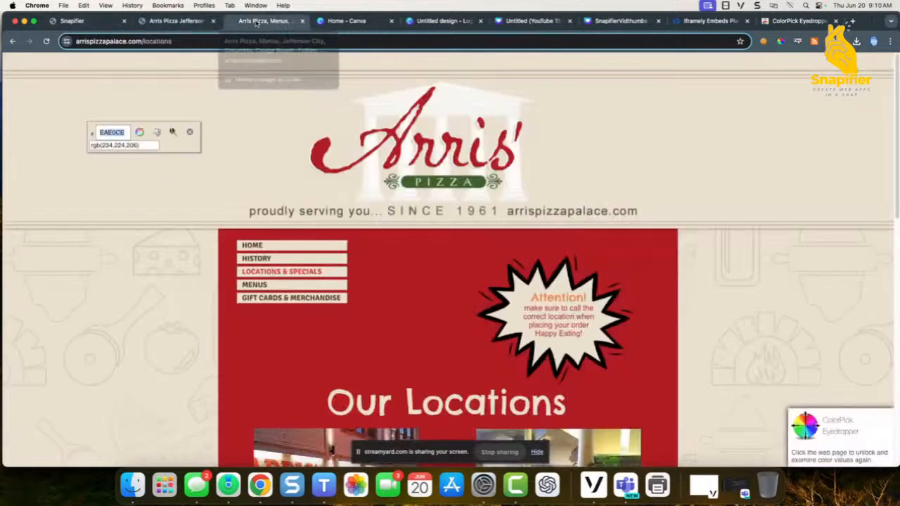
pyautogui.click(189, 137)
pyautogui.scroll(-1, 239, 237)
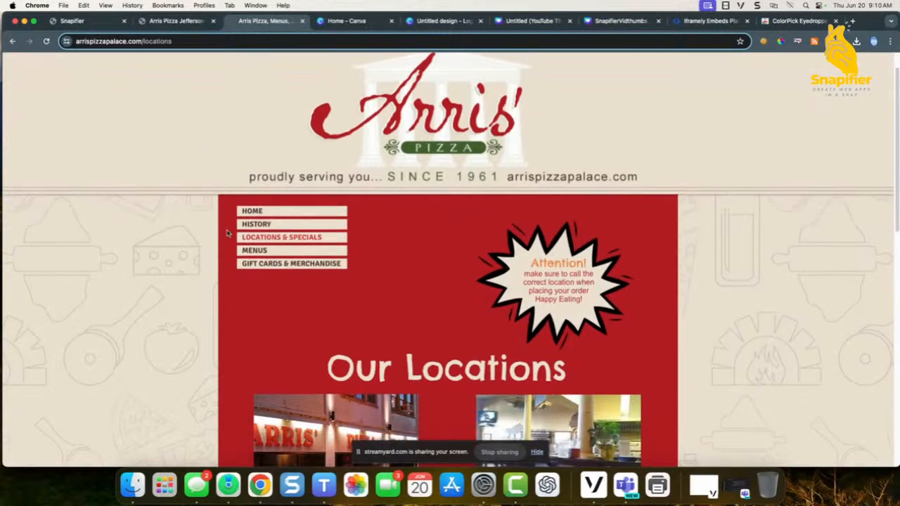
pyautogui.click(259, 224)
pyautogui.scroll(-10, 364, 271)
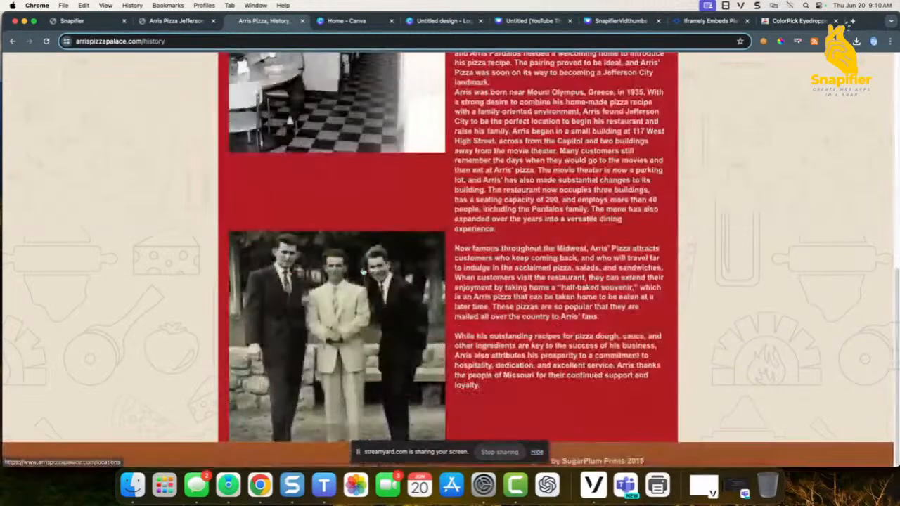
pyautogui.scroll(5, 363, 271)
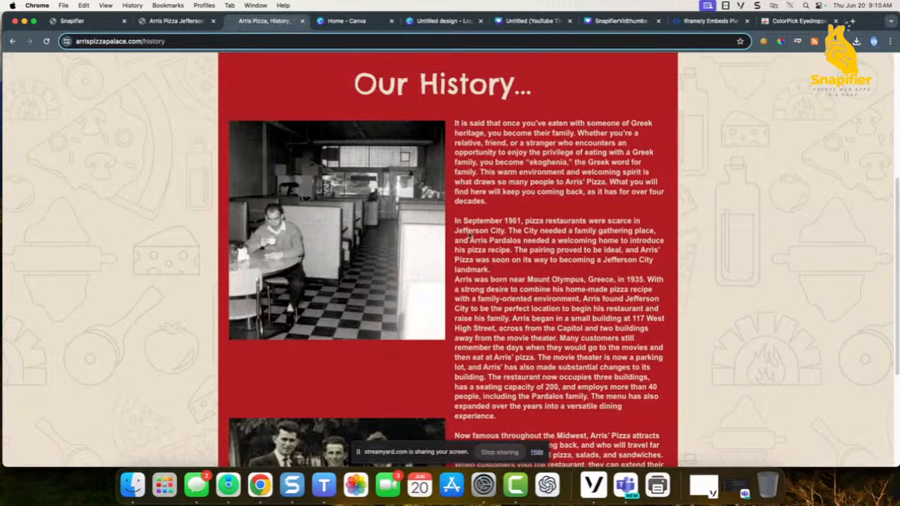
# - Copy the Our History text from "It is said that once you've eaten" through "a Jefferson City landmark."
pyautogui.moveTo(452, 127); pyautogui.dragTo(497, 173)
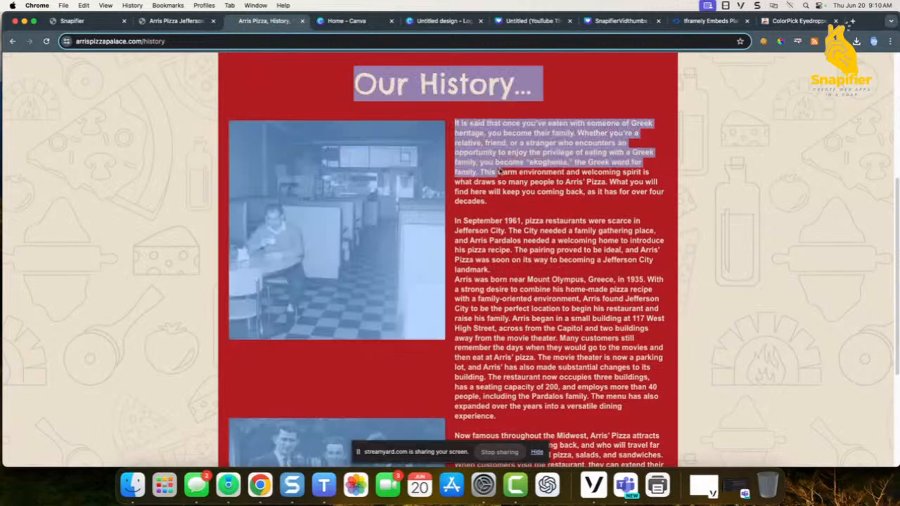
pyautogui.click(499, 276)
pyautogui.moveTo(493, 270); pyautogui.dragTo(454, 125)
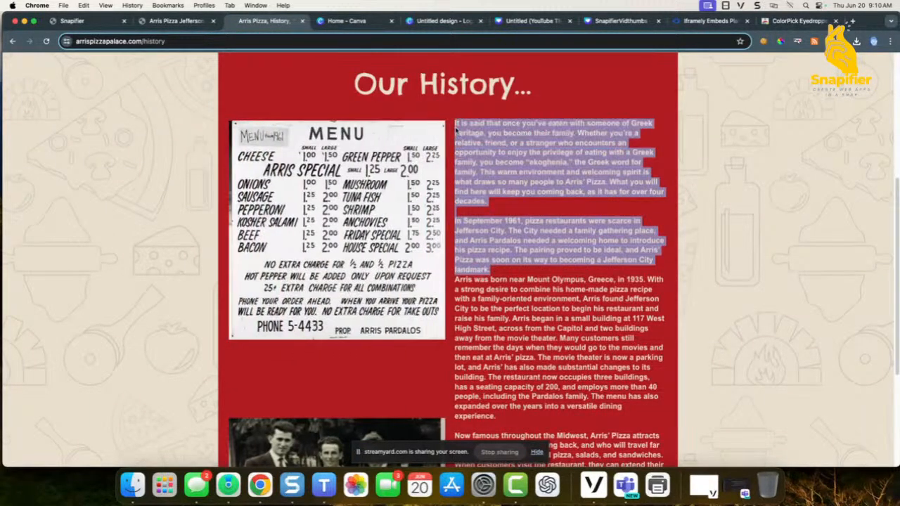
pyautogui.rightClick(480, 134)
pyautogui.click(494, 156)
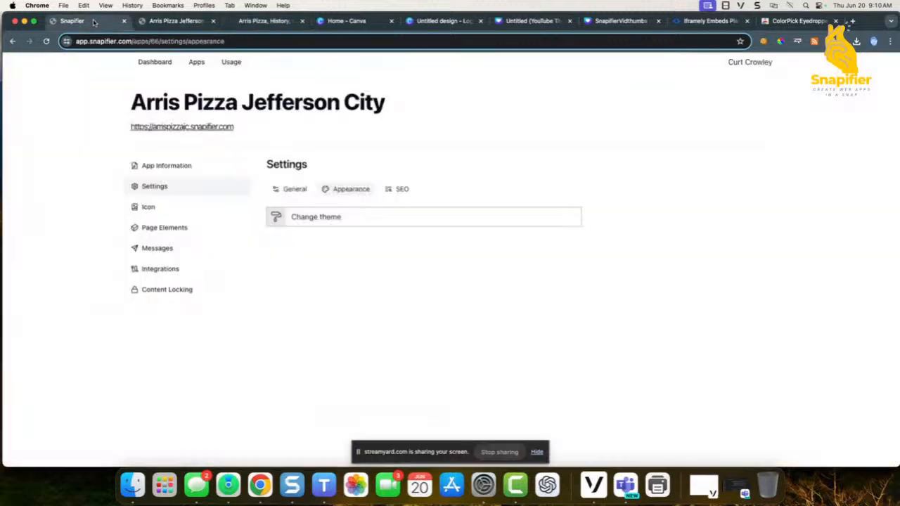
# - Add a Plain Text page element to the app in Snapifier and paste the copied history text into it
pyautogui.click(91, 21)
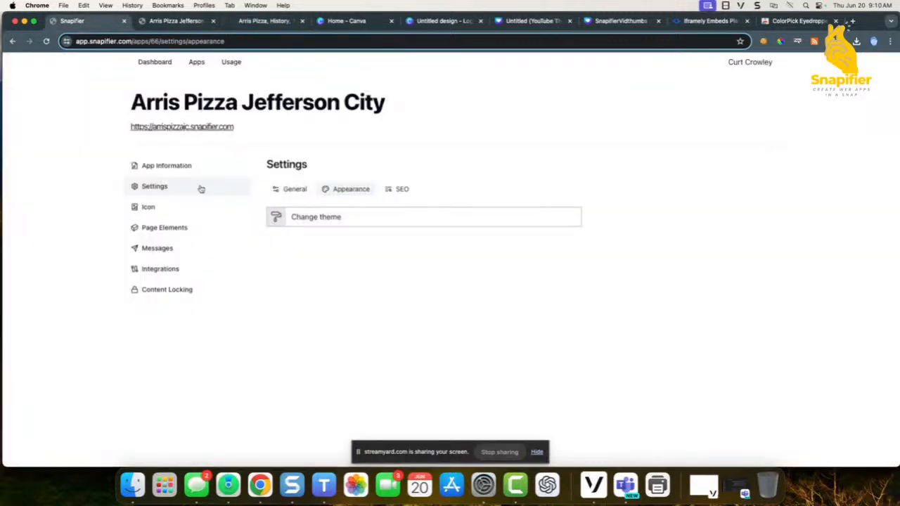
pyautogui.click(163, 227)
pyautogui.click(562, 166)
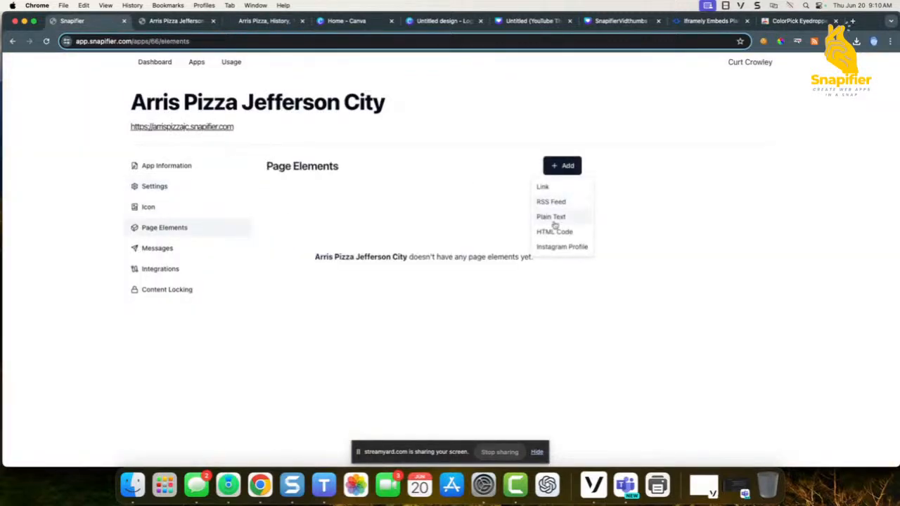
pyautogui.click(555, 217)
pyautogui.rightClick(402, 254)
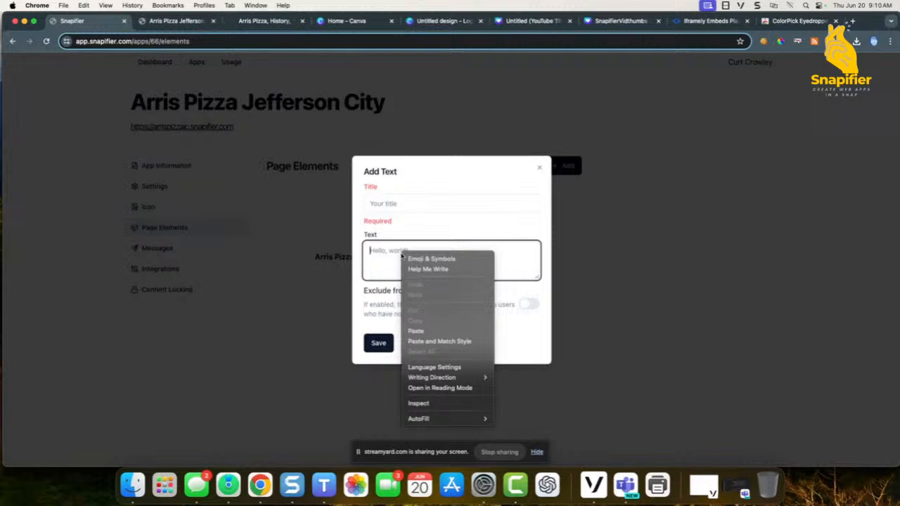
pyautogui.click(426, 331)
# - Title the text element "About Arris Pizza" and save it
pyautogui.click(387, 203)
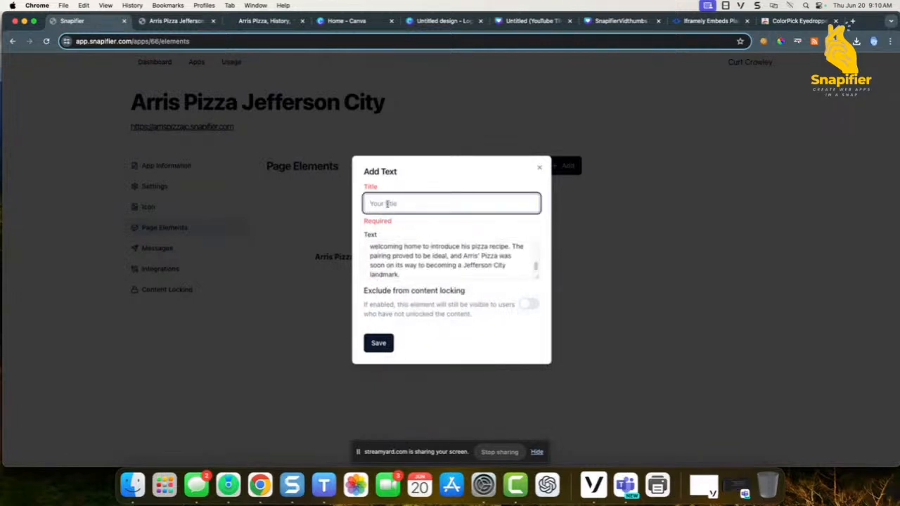
pyautogui.write('About Your Arris Pizza')
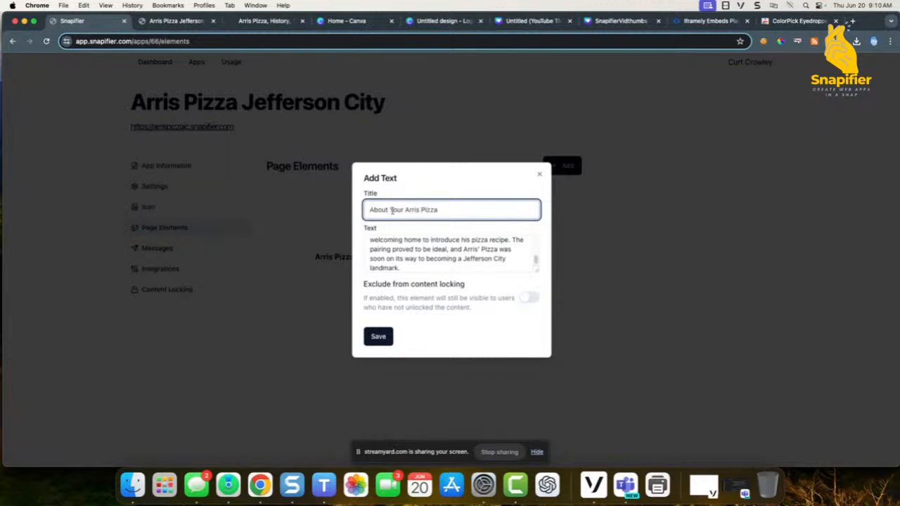
pyautogui.moveTo(406, 209); pyautogui.dragTo(394, 211)
pyautogui.press('BackSpace')
pyautogui.click(388, 340)
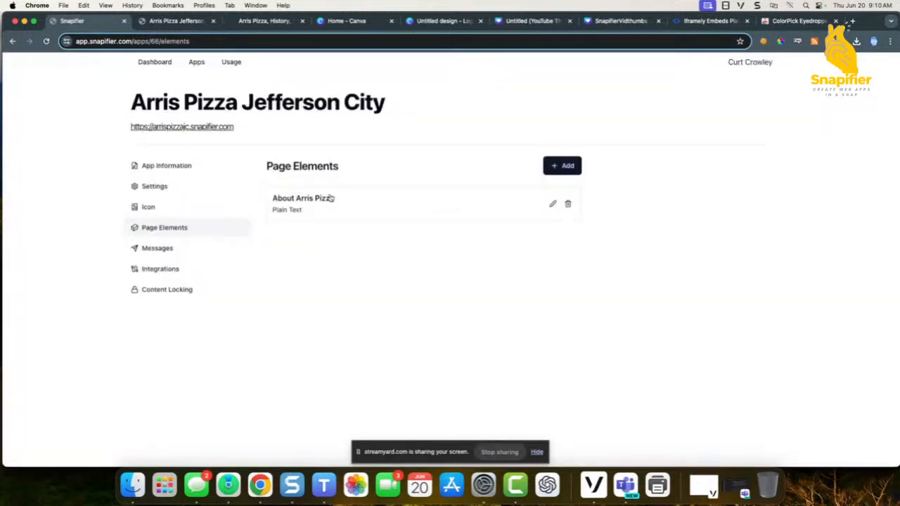
# - Reload the live app page to check the new About section, and return to the page elements in Snapifier
pyautogui.click(187, 23)
pyautogui.click(46, 42)
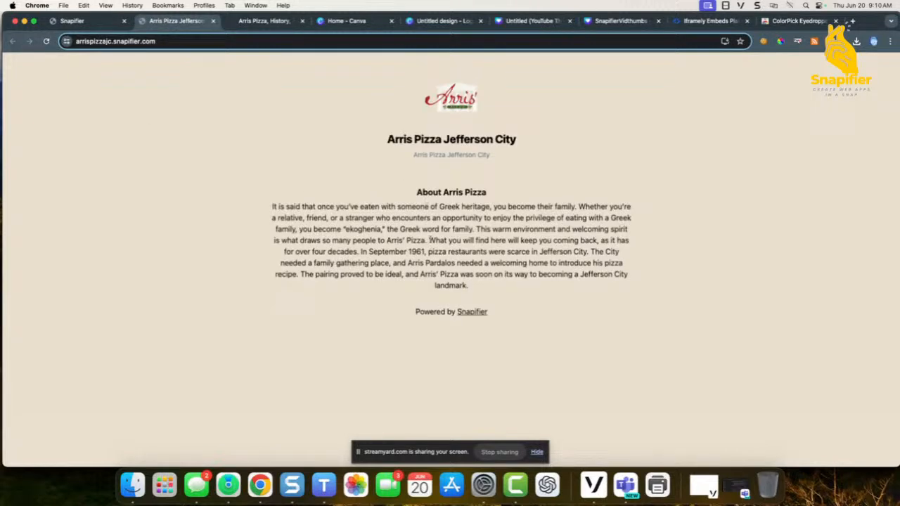
pyautogui.click(93, 23)
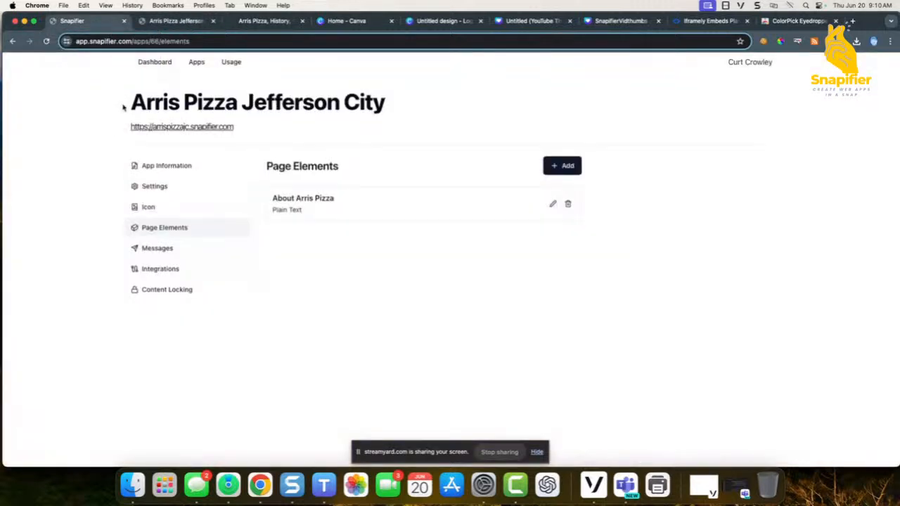
# - Start a new Link page element titled "Call to Order" and begin its link address with "tel:"
pyautogui.click(562, 166)
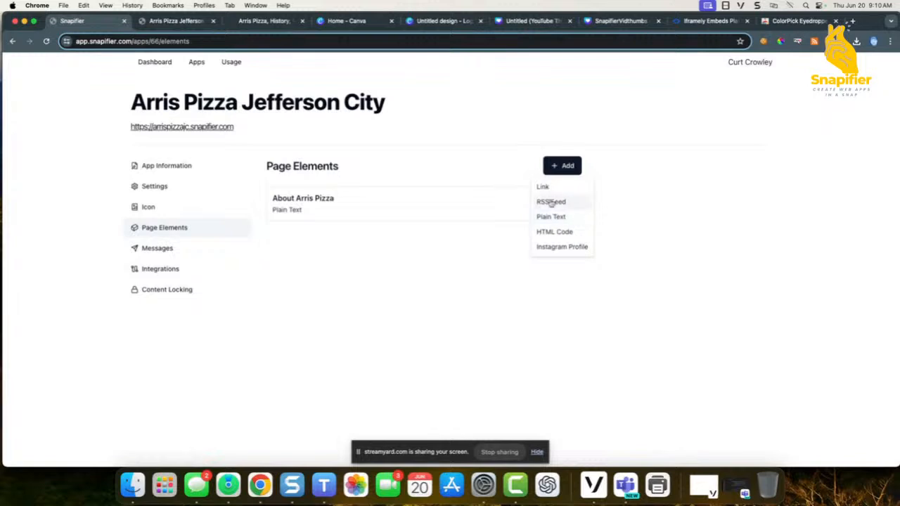
pyautogui.click(546, 191)
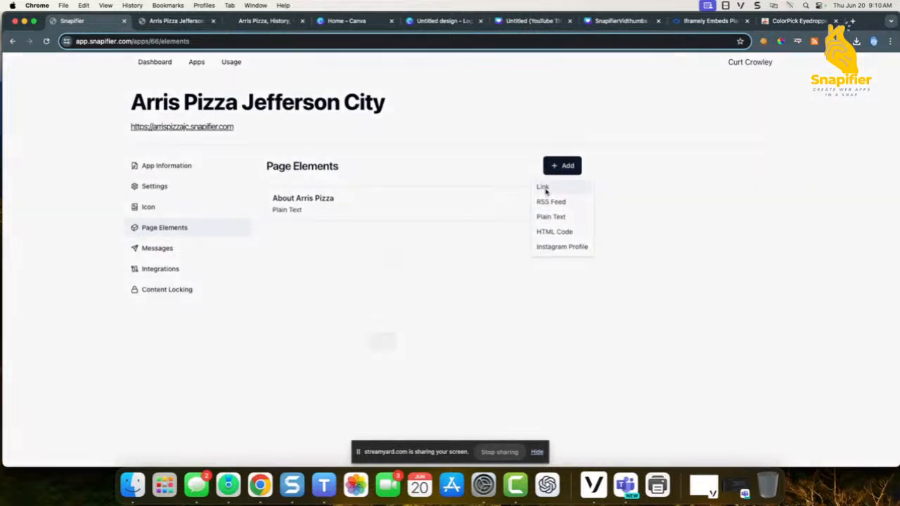
pyautogui.click(398, 205)
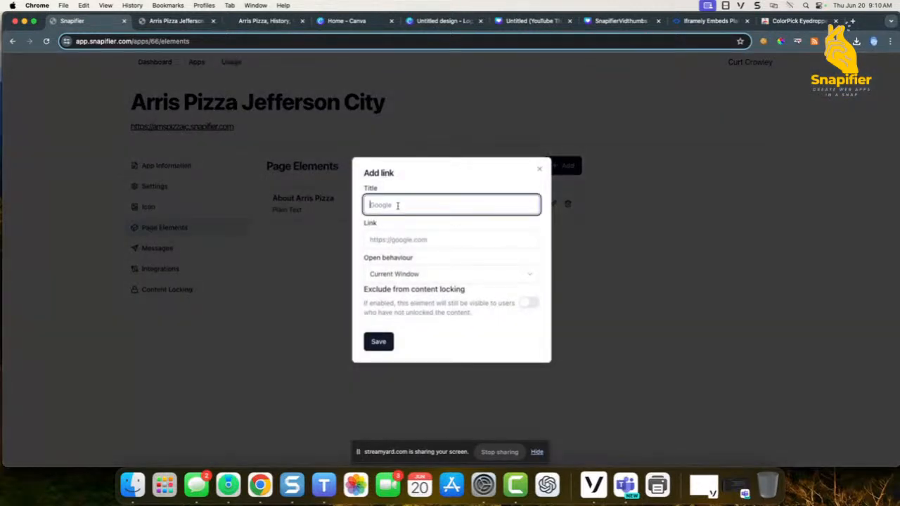
pyautogui.write('Call to Order')
pyautogui.click(415, 239)
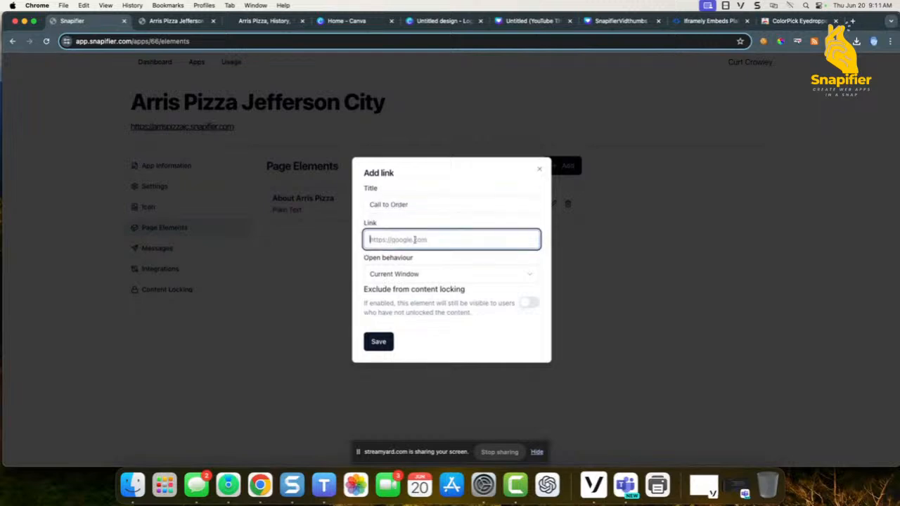
pyautogui.write('(')
pyautogui.write('el')
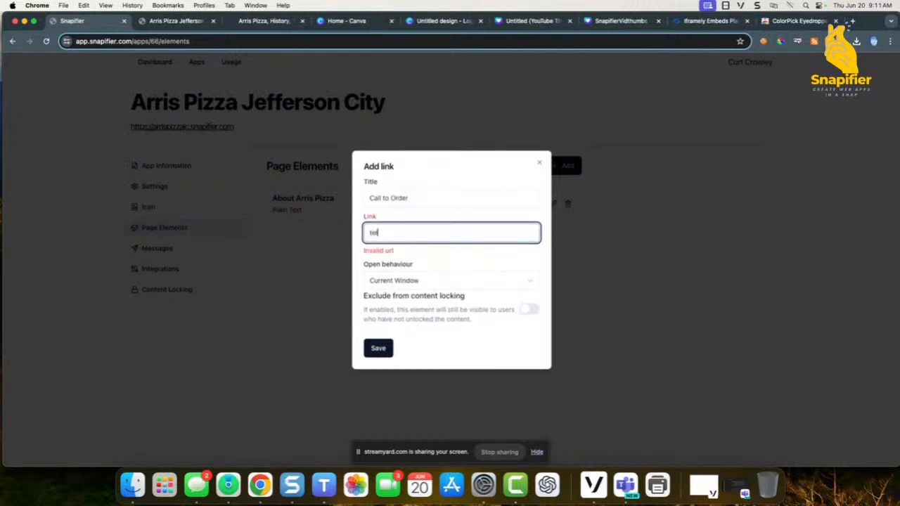
pyautogui.write(':')
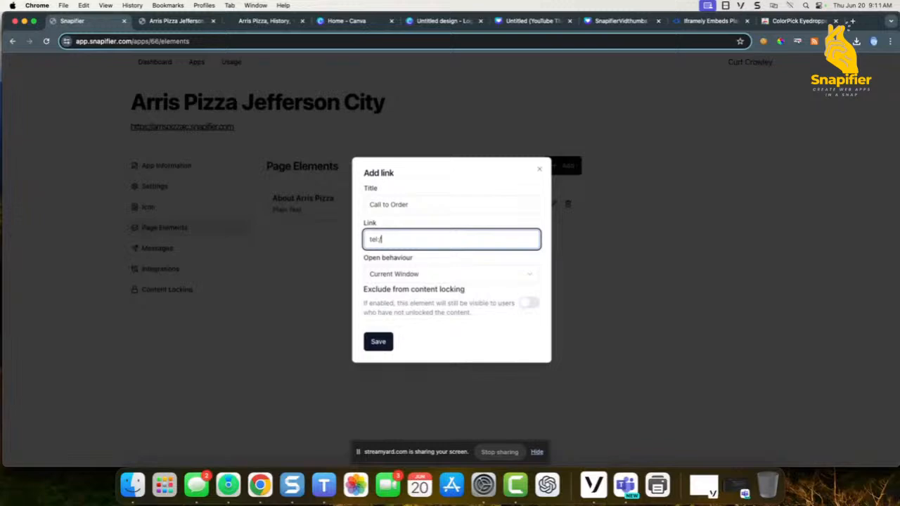
# - Copy the Jefferson City restaurant's phone number from the Locations & Specials page of the Arris Pizza website
pyautogui.click(175, 21)
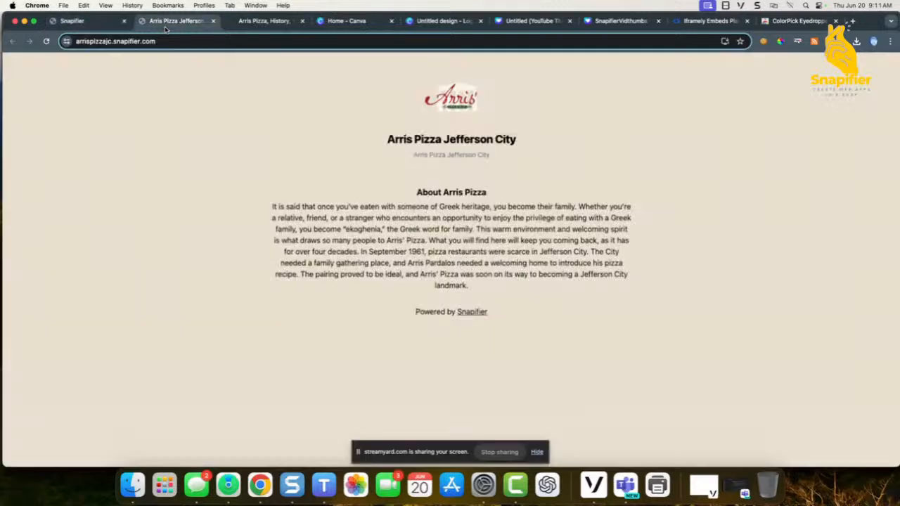
pyautogui.click(244, 23)
pyautogui.click(291, 232)
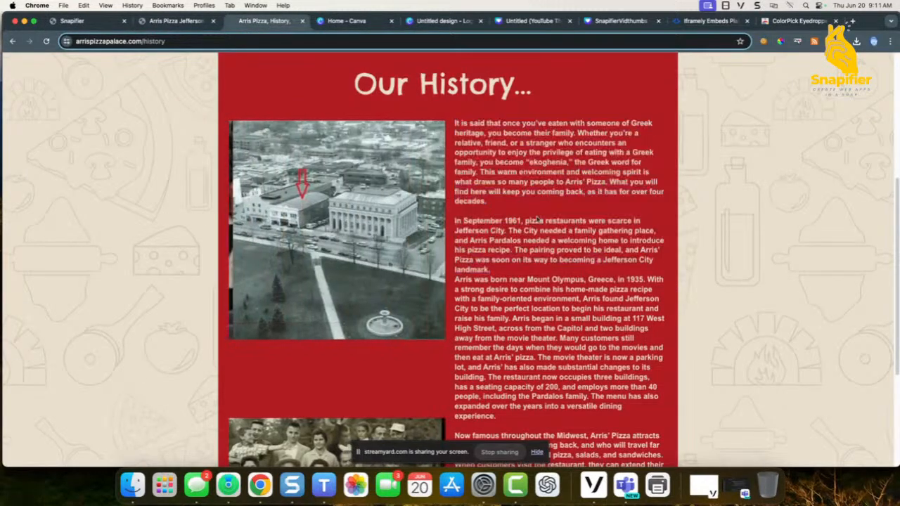
pyautogui.scroll(5, 291, 232)
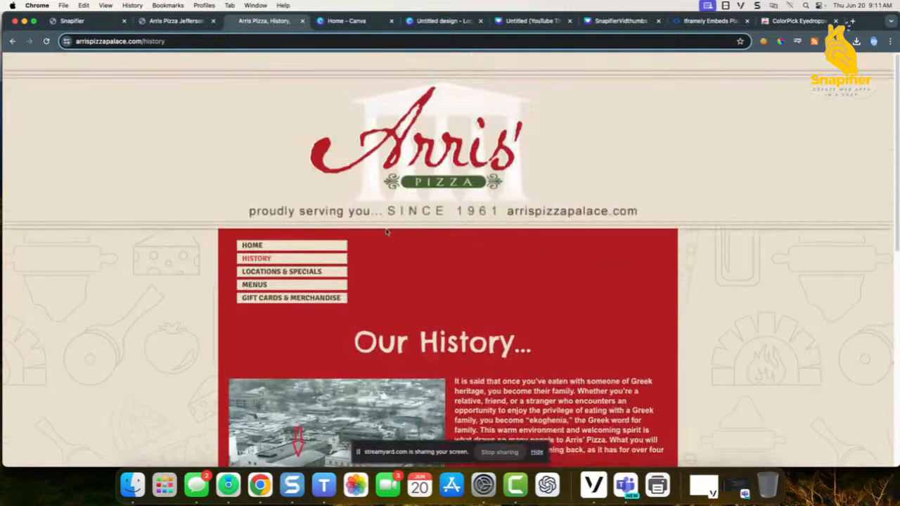
pyautogui.click(281, 272)
pyautogui.scroll(-10, 434, 264)
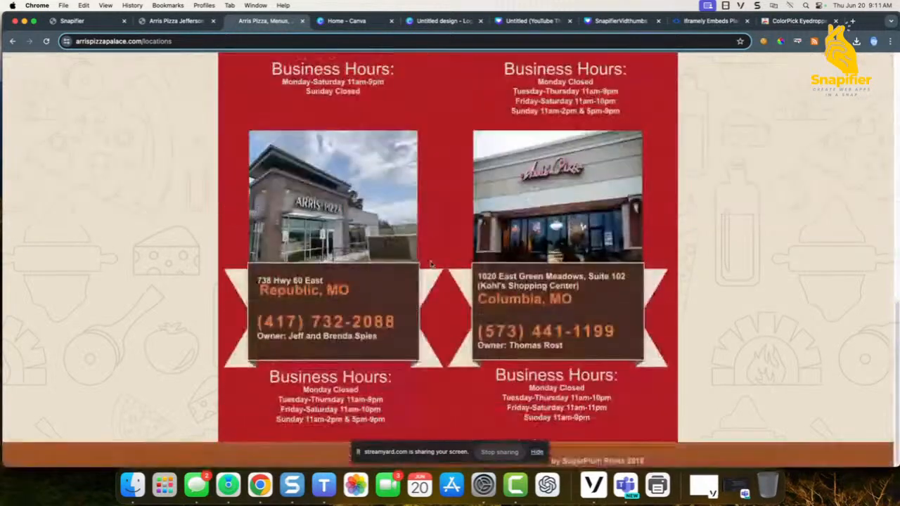
pyautogui.scroll(2, 428, 260)
pyautogui.moveTo(398, 191); pyautogui.dragTo(259, 196)
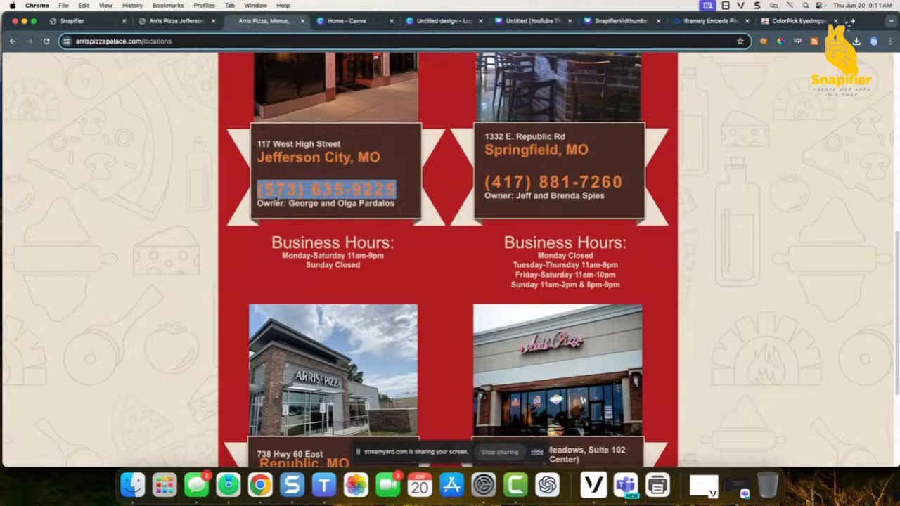
pyautogui.rightClick(277, 200)
pyautogui.click(302, 217)
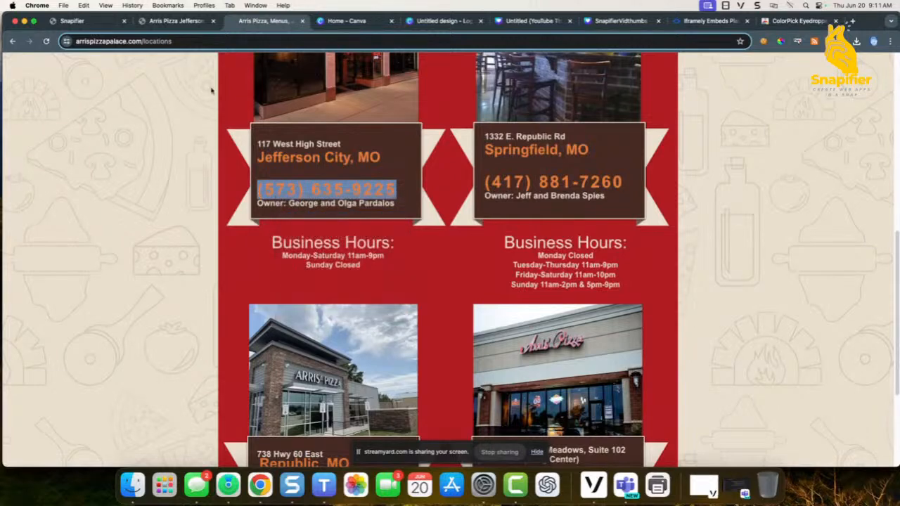
# - Paste the phone number after "tel:" in the Snapifier link address and format it with hyphens and no parentheses
pyautogui.click(170, 20)
pyautogui.click(71, 21)
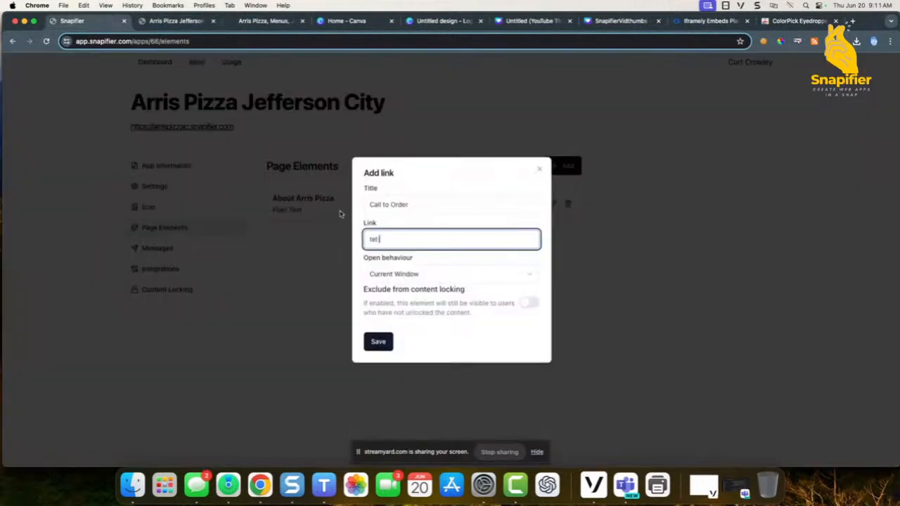
pyautogui.rightClick(410, 239)
pyautogui.click(425, 305)
pyautogui.click(393, 234)
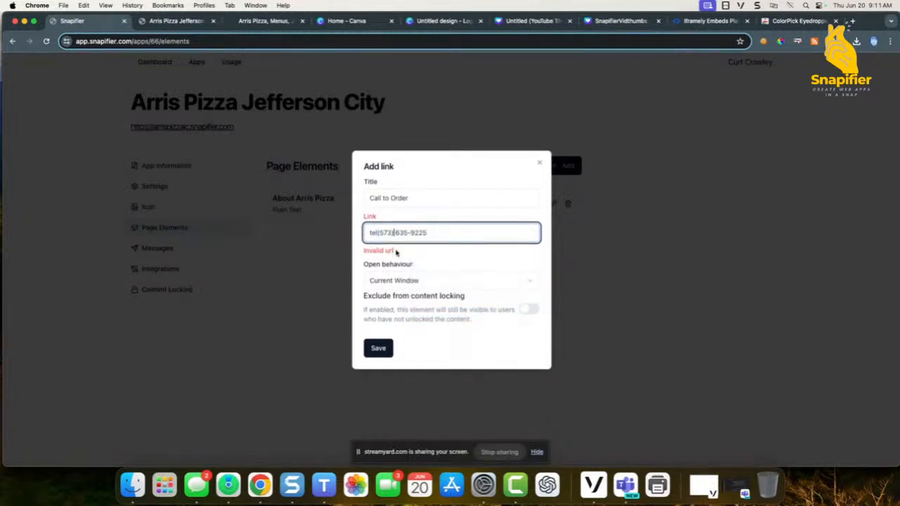
pyautogui.press('BackSpace')
pyautogui.press('Left')
pyautogui.press('Left')
pyautogui.press('Left')
pyautogui.press('BackSpace')
pyautogui.write(':')
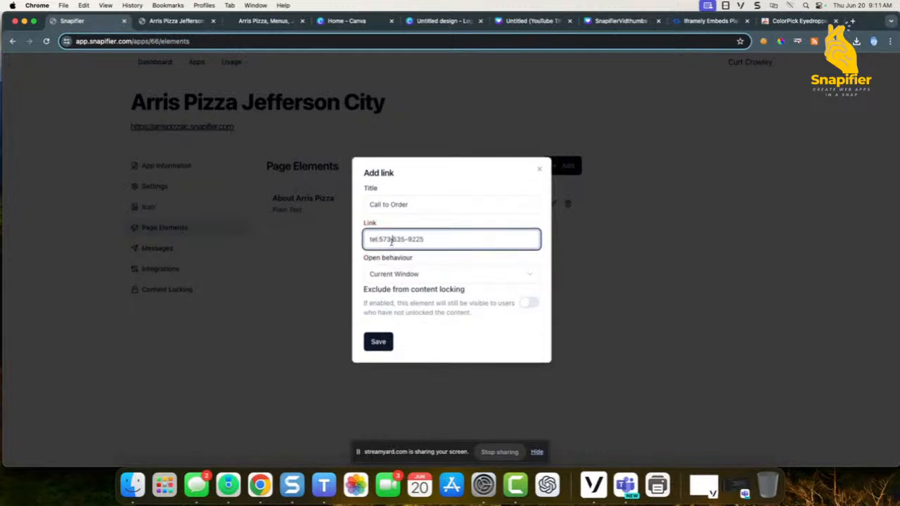
pyautogui.click(391, 240)
pyautogui.press('BackSpace')
pyautogui.write('-')
# - Set the Call to Order link's open behaviour to New Window and save the link
pyautogui.click(414, 280)
pyautogui.click(412, 311)
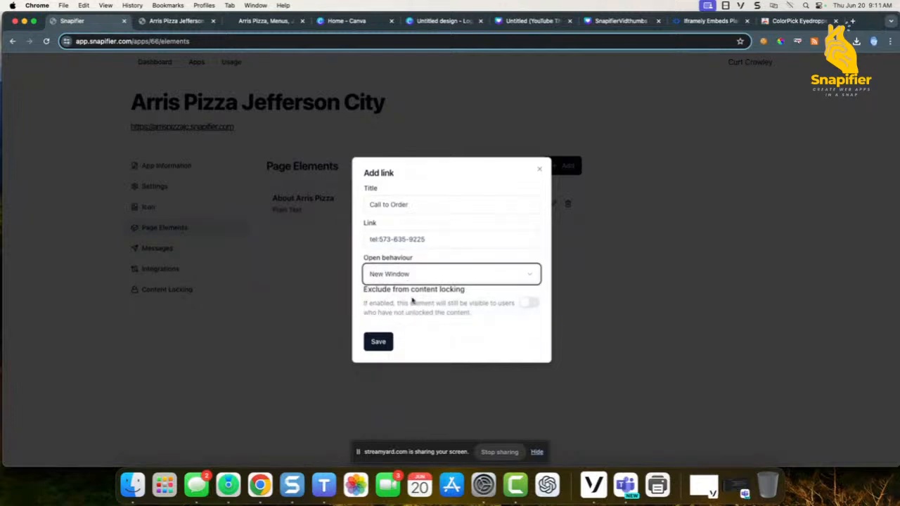
pyautogui.click(379, 342)
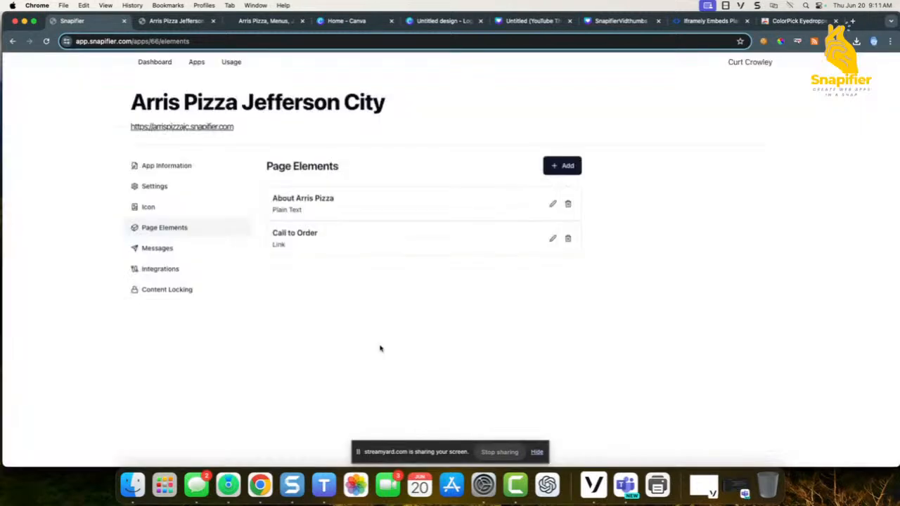
# - Reload the live app, test the Call to Order link with FaceTime, cancel the call and return to Snapifier
pyautogui.click(175, 21)
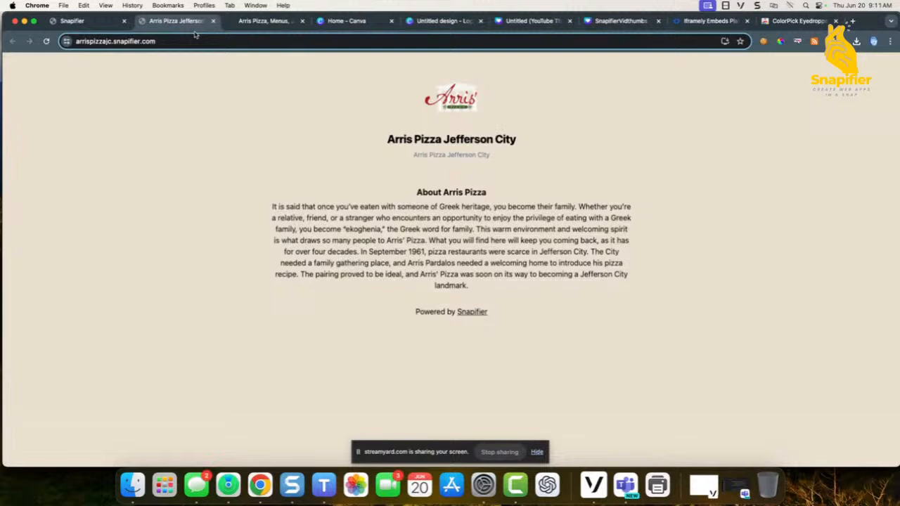
pyautogui.click(46, 41)
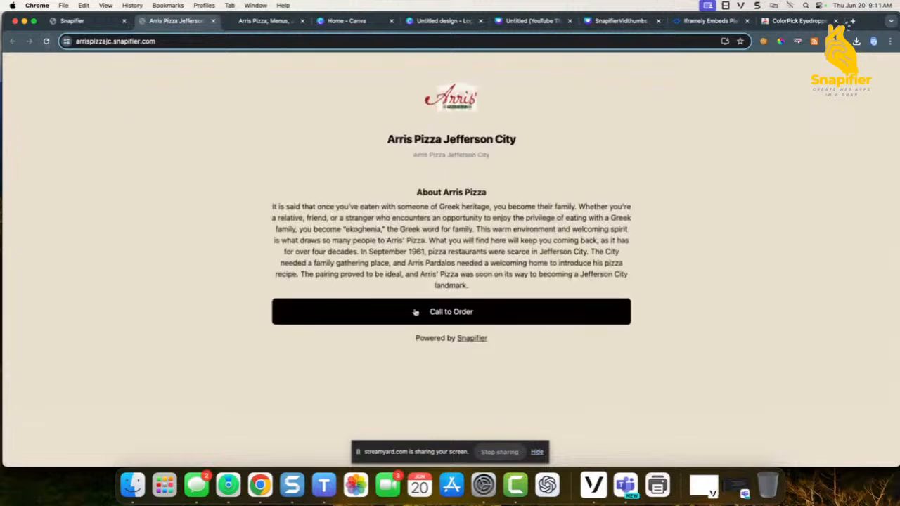
pyautogui.click(459, 316)
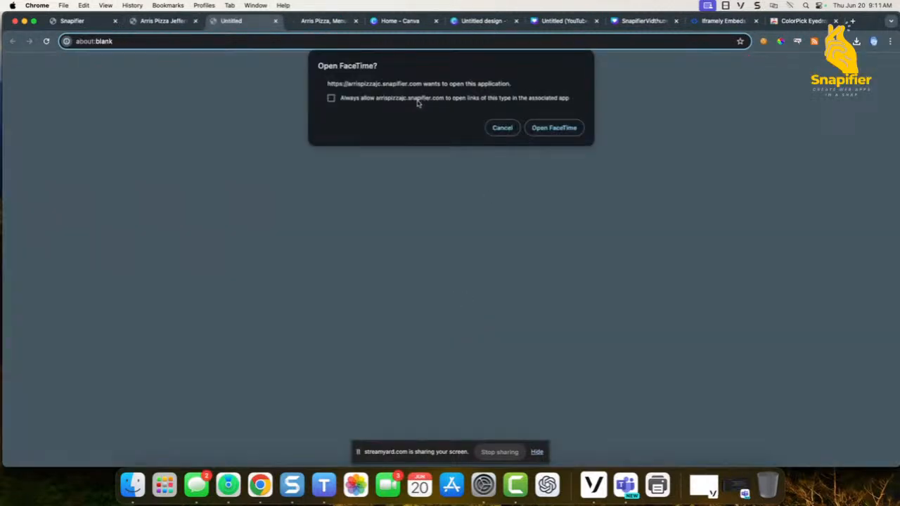
pyautogui.click(535, 126)
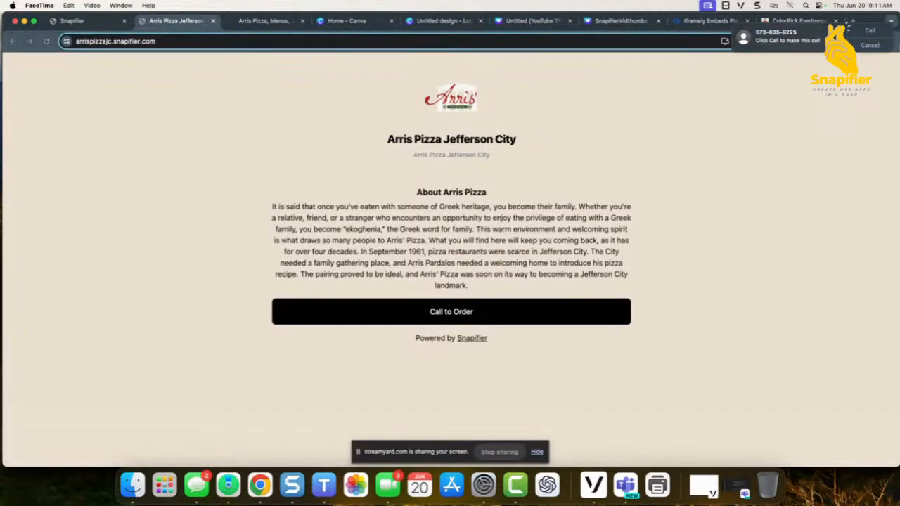
pyautogui.click(870, 45)
pyautogui.click(104, 22)
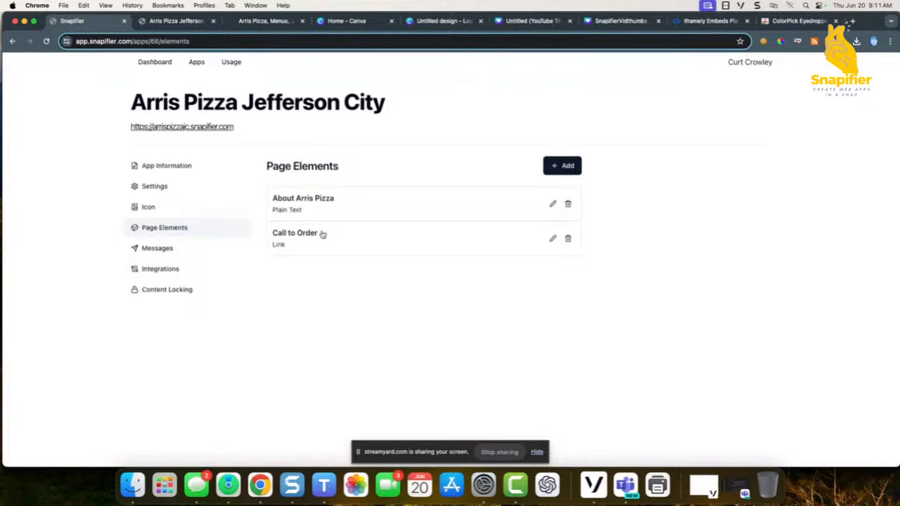
# - Copy the Jefferson City location's Business Hours text from the Arris Pizza website
pyautogui.click(250, 23)
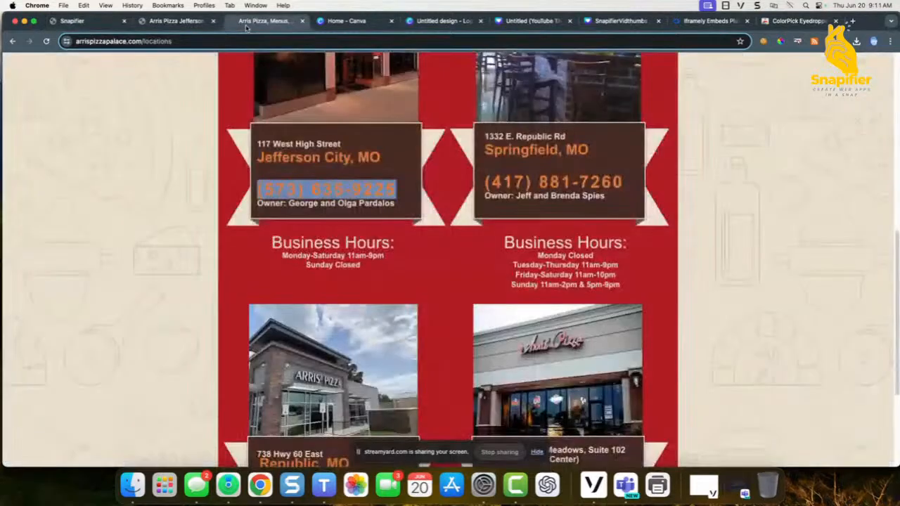
pyautogui.scroll(5, 303, 206)
pyautogui.scroll(-7, 303, 206)
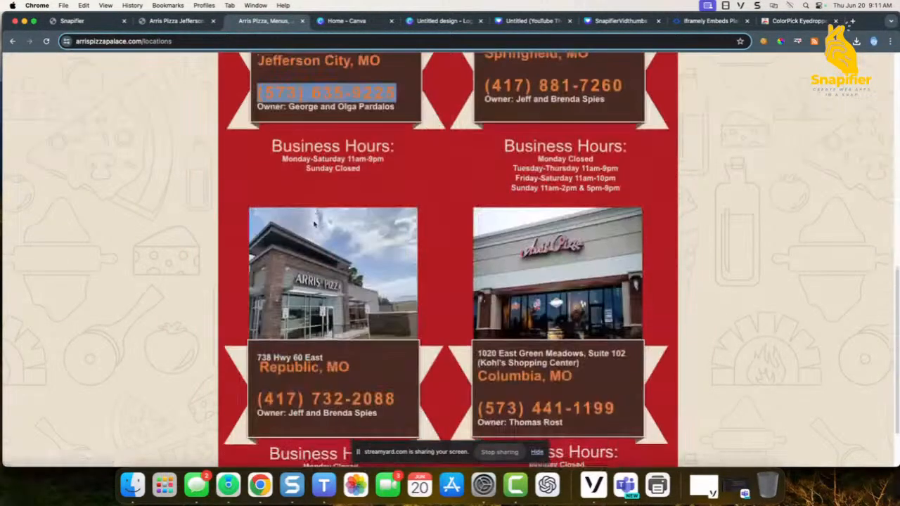
pyautogui.moveTo(273, 148); pyautogui.dragTo(385, 172)
pyautogui.rightClick(325, 155)
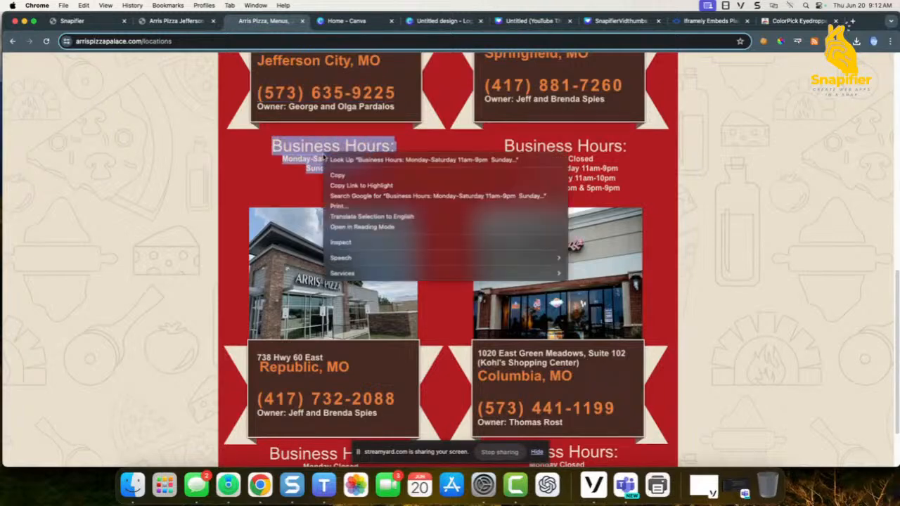
pyautogui.click(338, 174)
# - Add a Plain Text page element in Snapifier and paste the copied business hours into its text
pyautogui.click(77, 22)
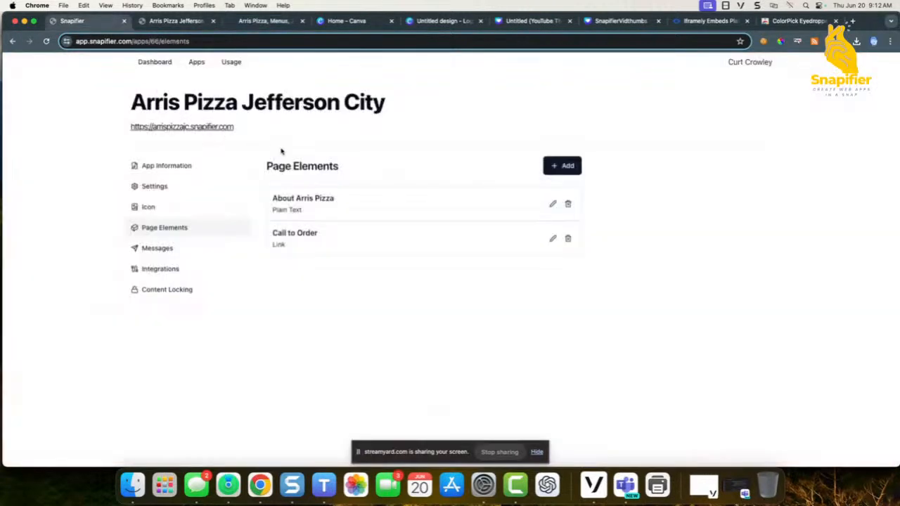
pyautogui.click(565, 167)
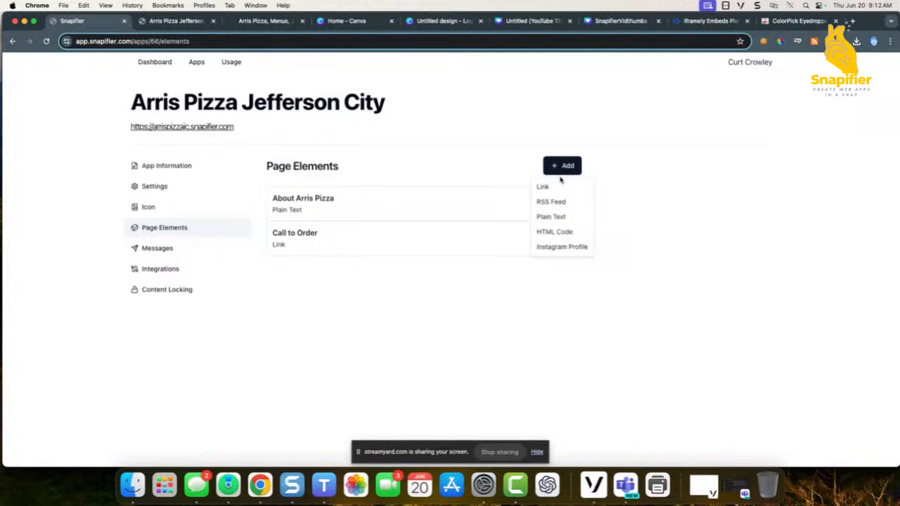
pyautogui.click(550, 216)
pyautogui.click(436, 264)
pyautogui.rightClick(420, 262)
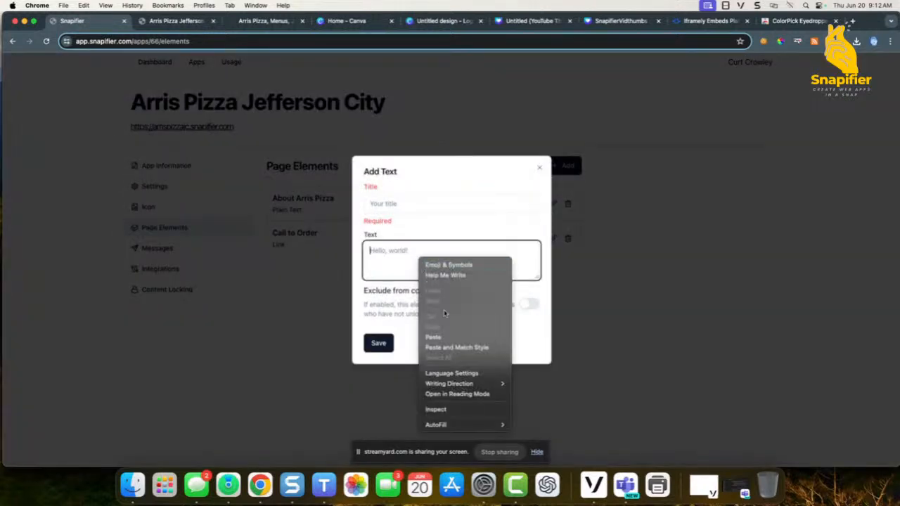
pyautogui.click(434, 337)
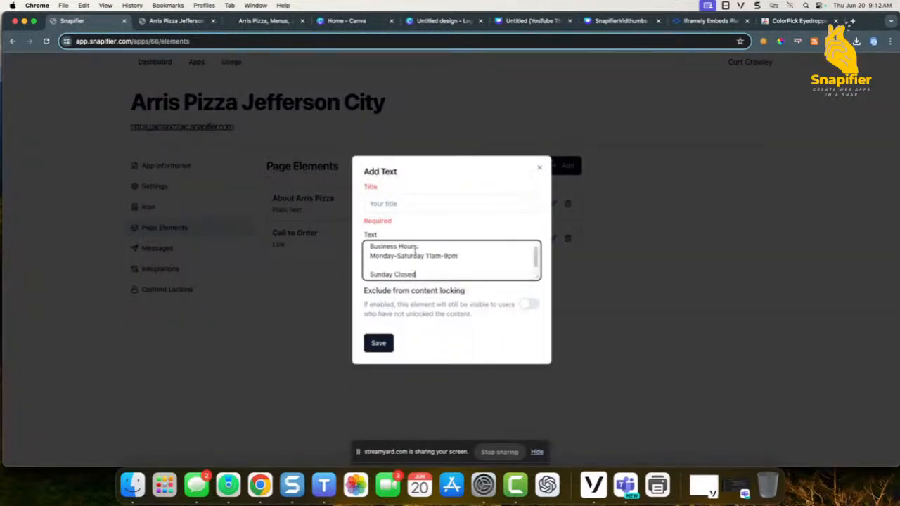
# - Move the "Business Hours:" heading out of the text body and into the element's title
pyautogui.moveTo(419, 246); pyautogui.dragTo(360, 250)
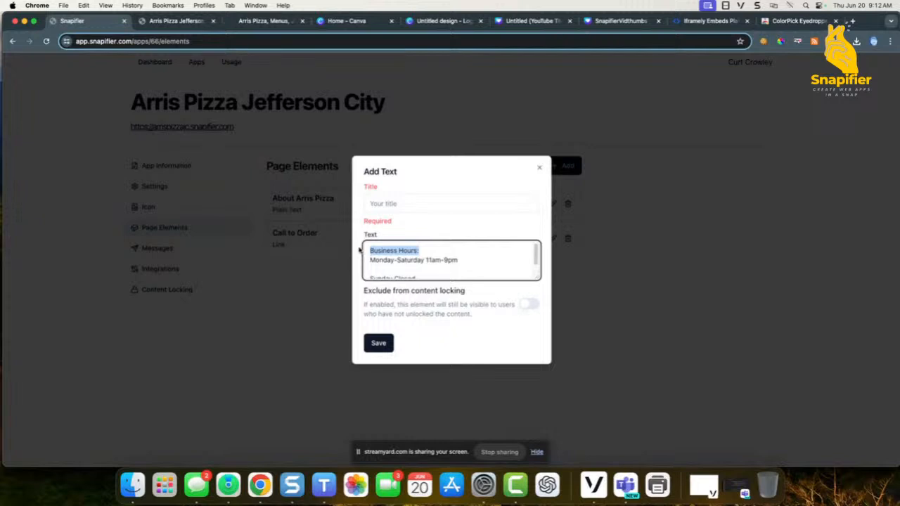
pyautogui.press('cmd+x')
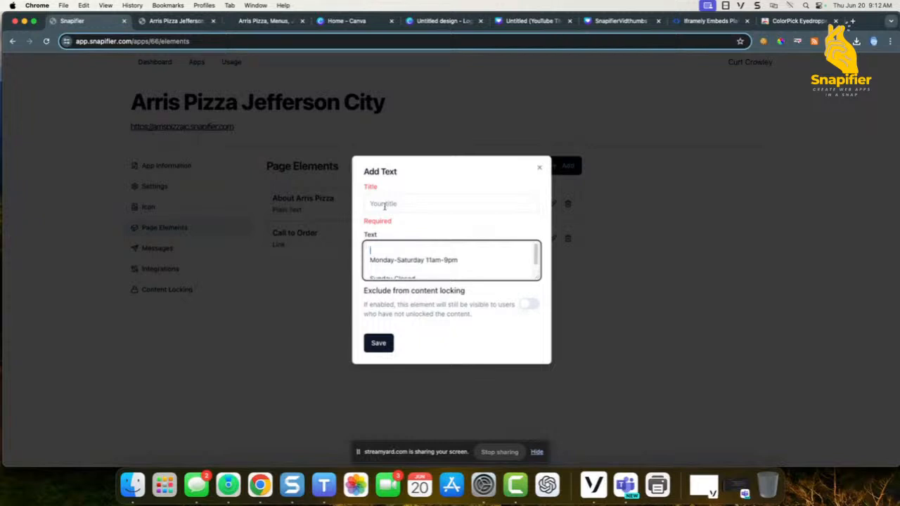
pyautogui.click(383, 205)
pyautogui.press('super+v')
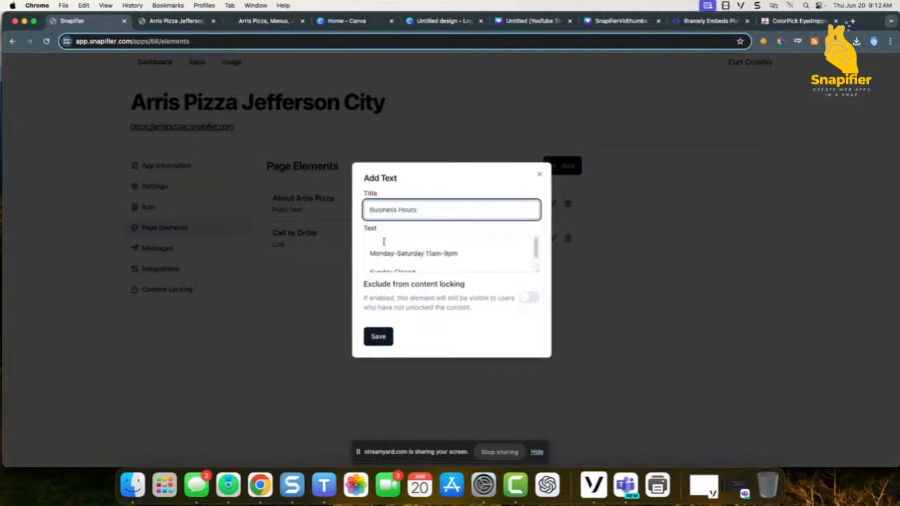
# - Remove the blank lines around "Monday-Saturday 11am-9pm" in the text and save the element
pyautogui.click(366, 255)
pyautogui.press('BackSpace')
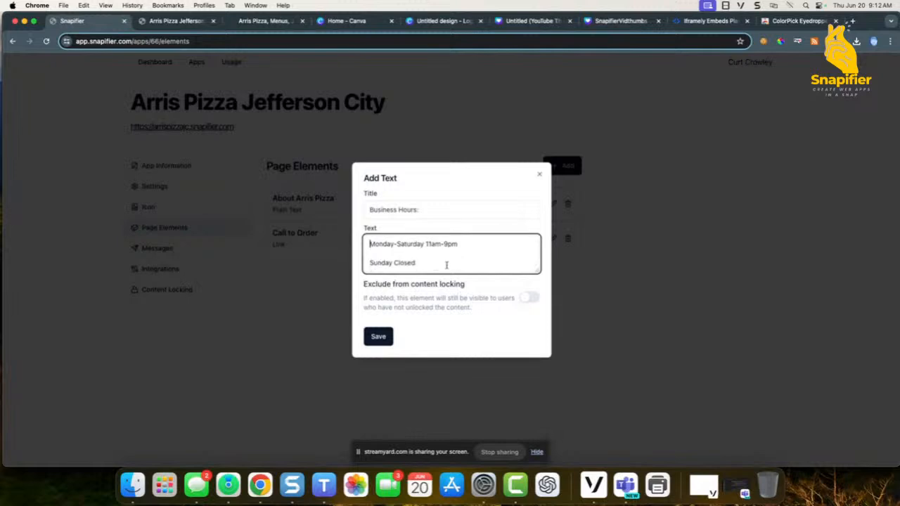
pyautogui.click(388, 254)
pyautogui.press('Delete')
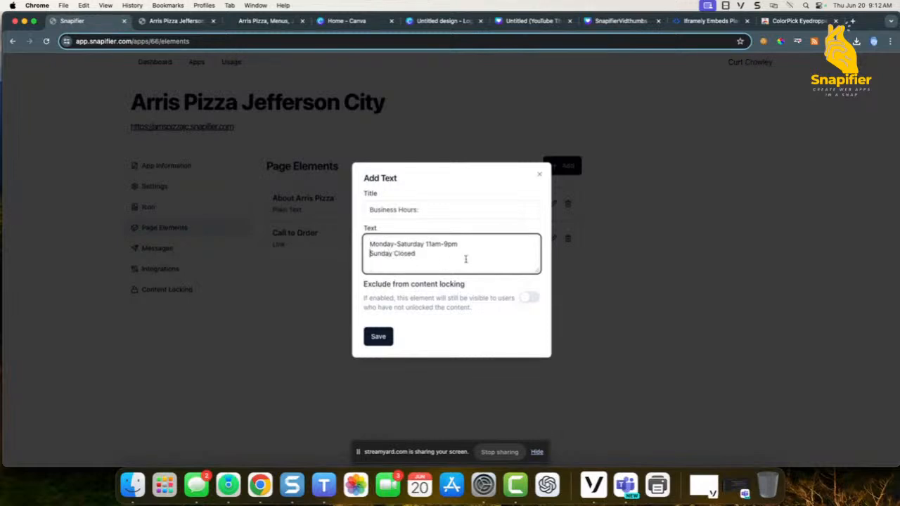
pyautogui.click(379, 338)
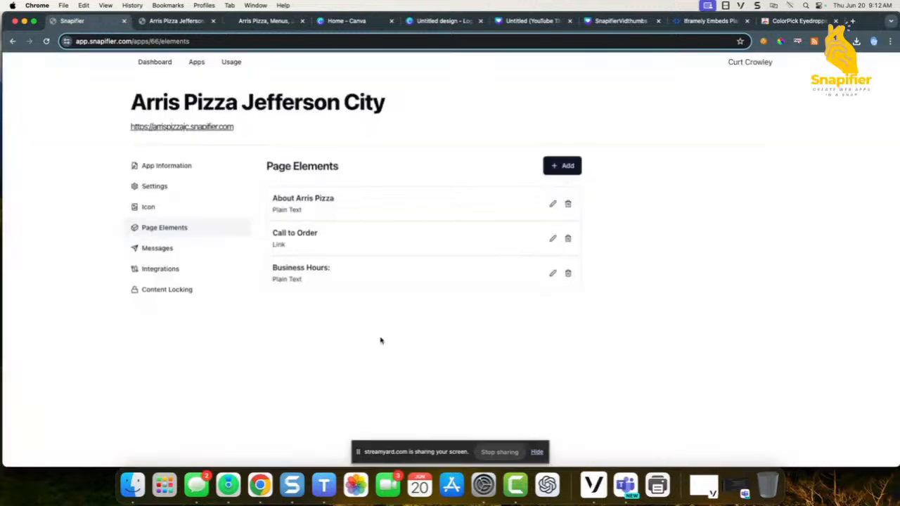
# - Reload the live app page to check the Business Hours section, and return to the page elements in Snapifier
pyautogui.click(184, 22)
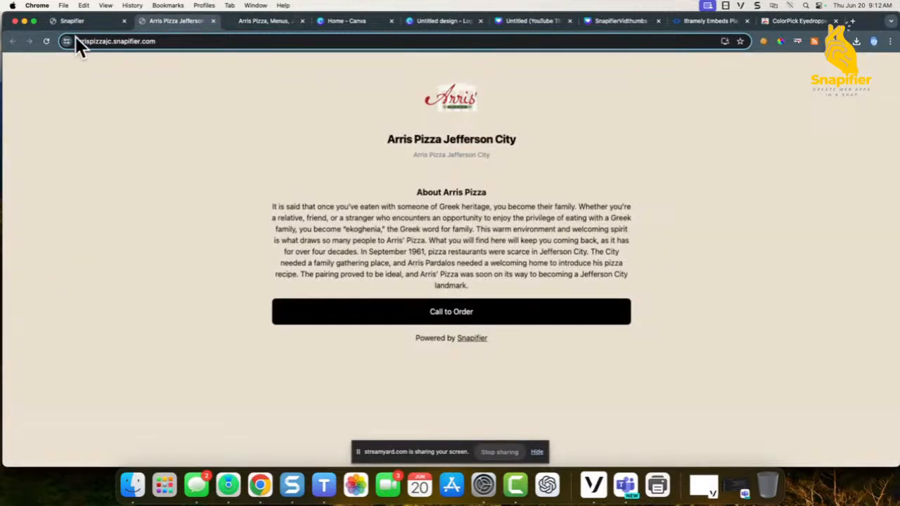
pyautogui.click(47, 41)
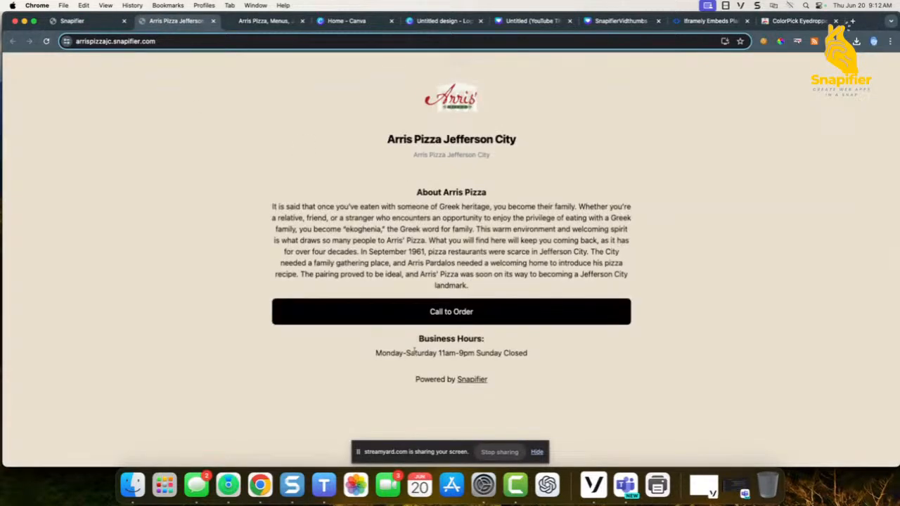
pyautogui.click(90, 21)
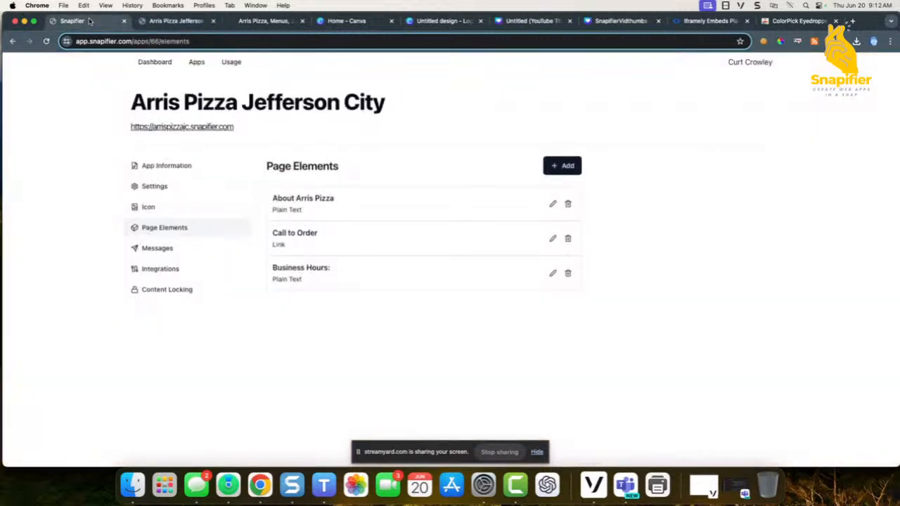
# - Start a new Link page element, and open the Jefferson City menu PDF from the Arris Pizza website's menus page
pyautogui.click(566, 166)
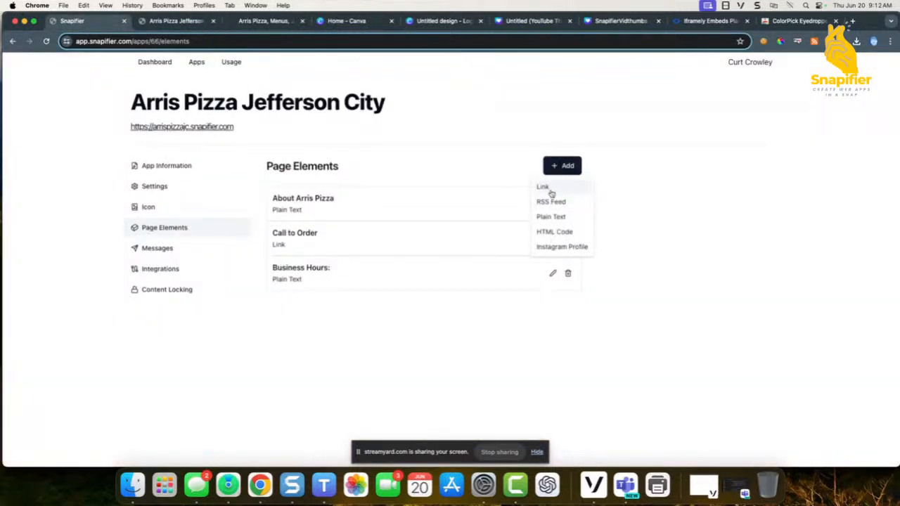
pyautogui.click(551, 194)
pyautogui.click(268, 21)
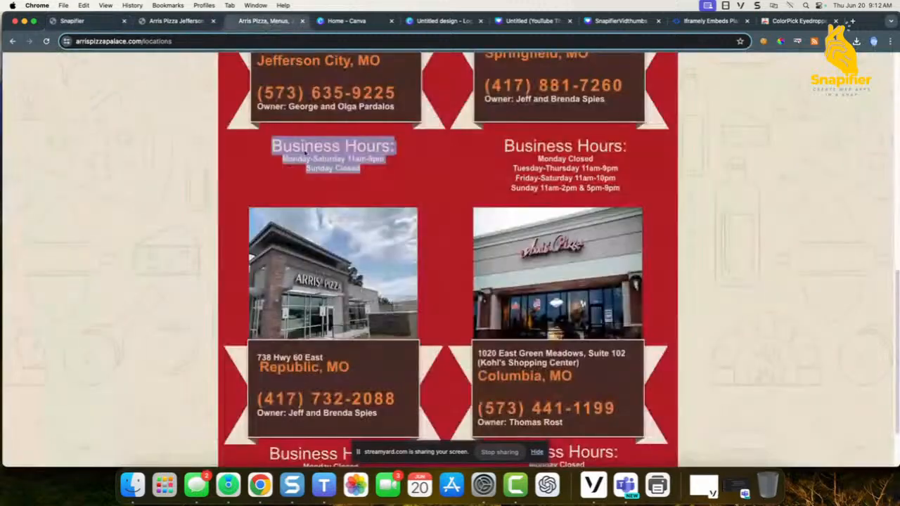
pyautogui.scroll(10, 305, 150)
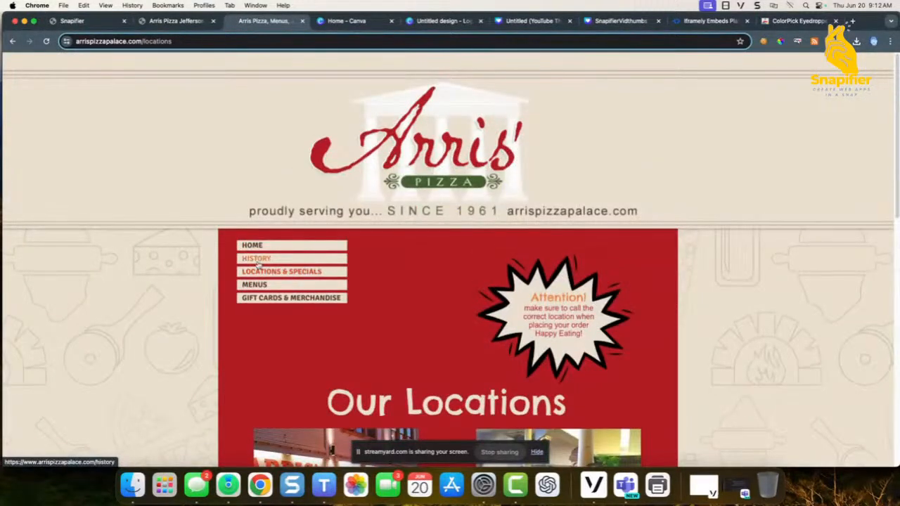
pyautogui.click(256, 285)
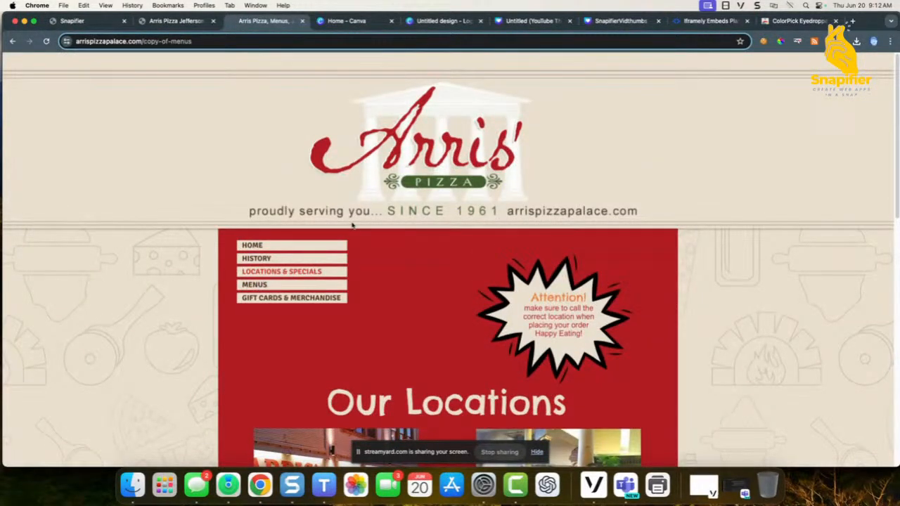
pyautogui.scroll(-8, 354, 239)
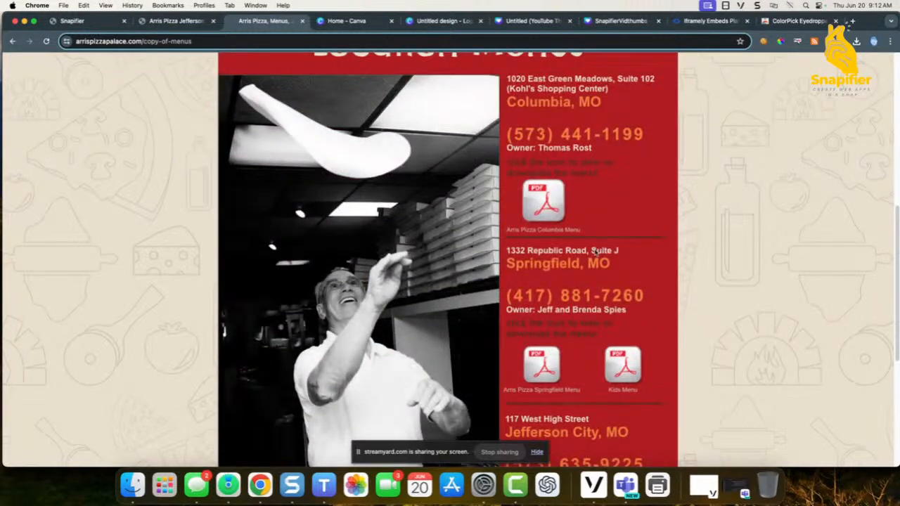
pyautogui.scroll(-6, 596, 246)
pyautogui.click(542, 289)
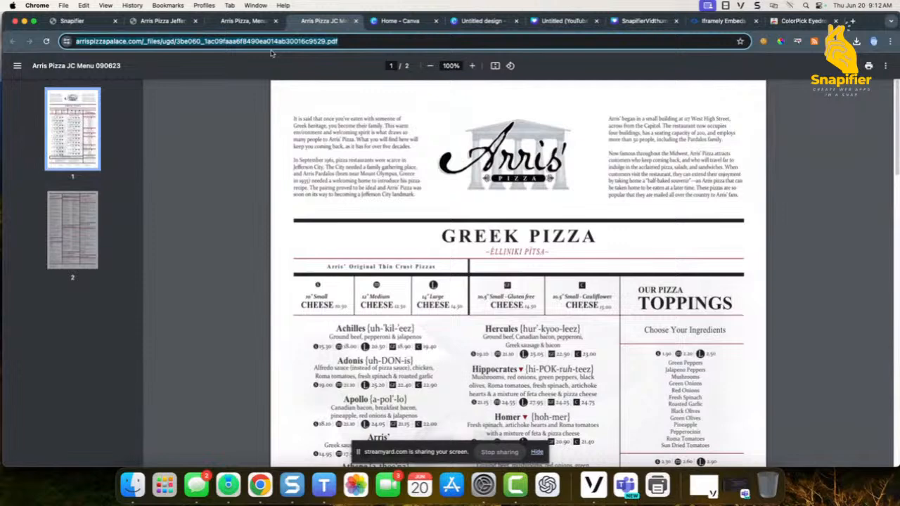
# - Copy the menu PDF's web address and paste it as the link of the new element in Snapifier
pyautogui.rightClick(255, 44)
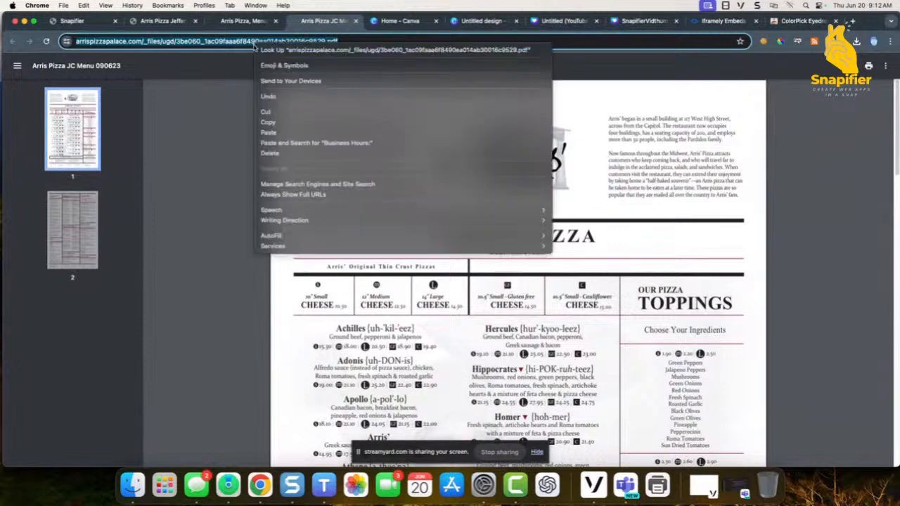
pyautogui.click(281, 122)
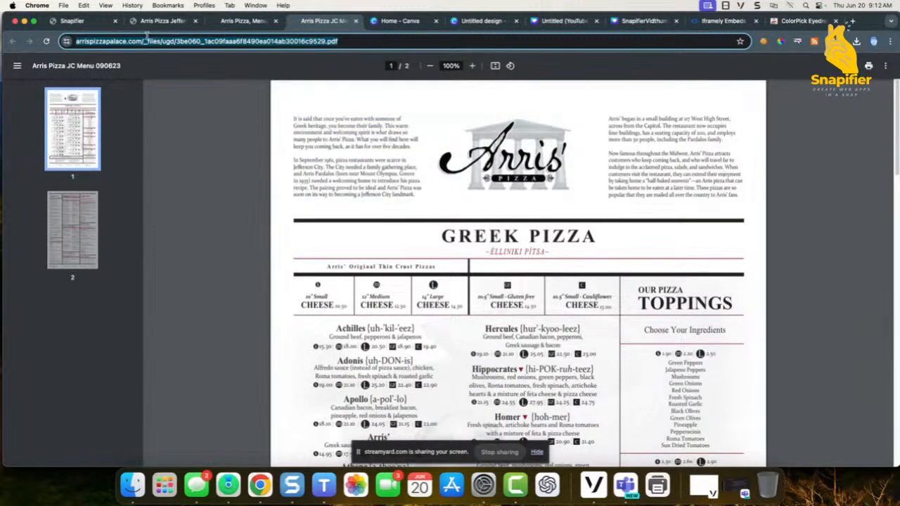
pyautogui.click(84, 21)
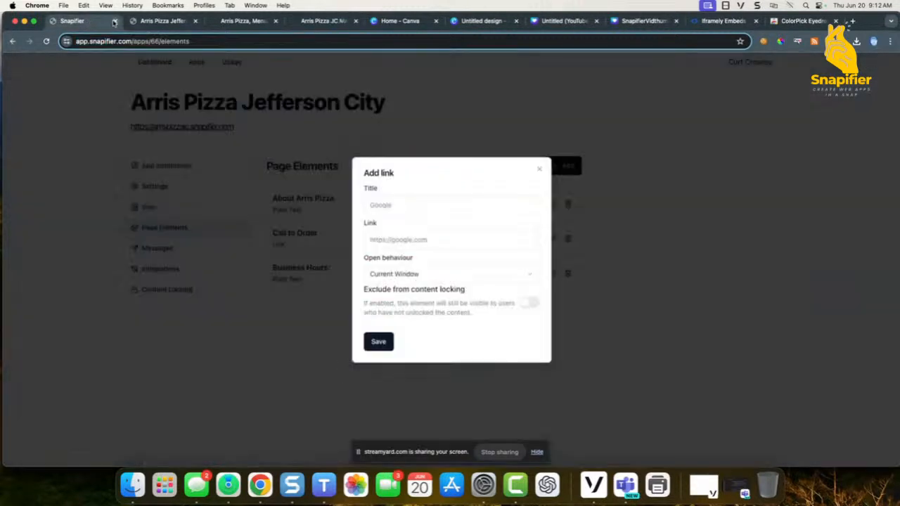
pyautogui.rightClick(390, 238)
pyautogui.click(407, 301)
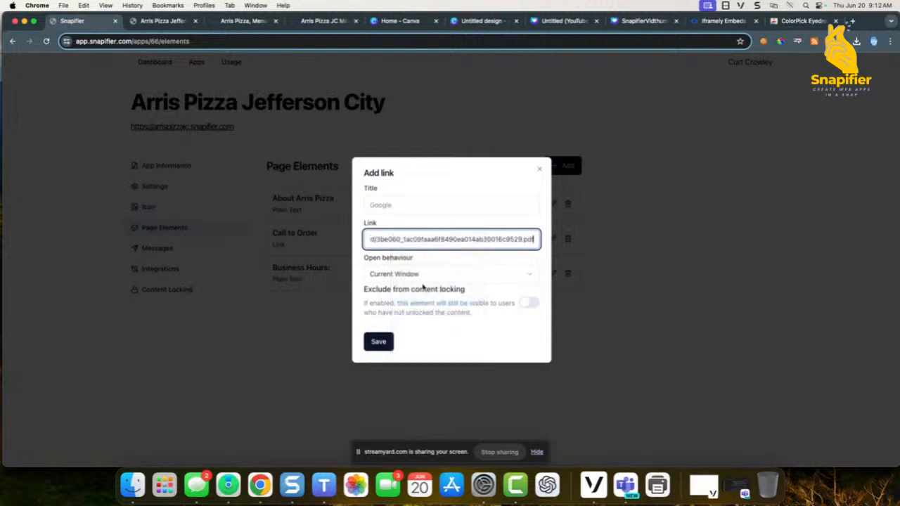
# - Set the link's open behaviour to Lightbox with a width of 900 px and a height of 900 px
pyautogui.click(421, 281)
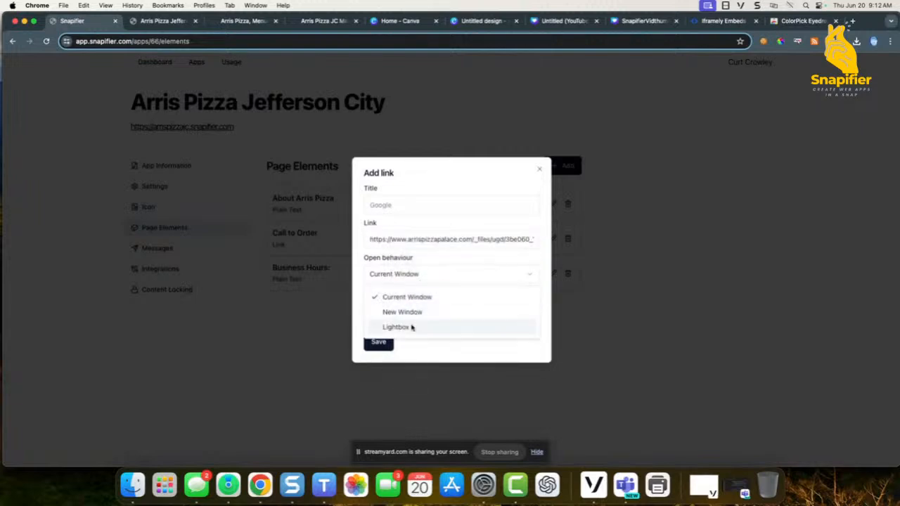
pyautogui.click(398, 327)
pyautogui.click(390, 276)
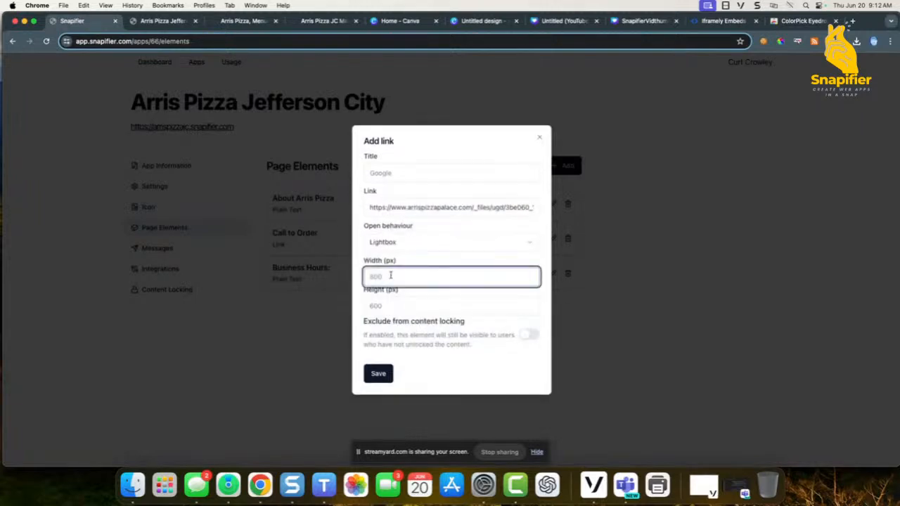
pyautogui.write('900')
pyautogui.press('Tab')
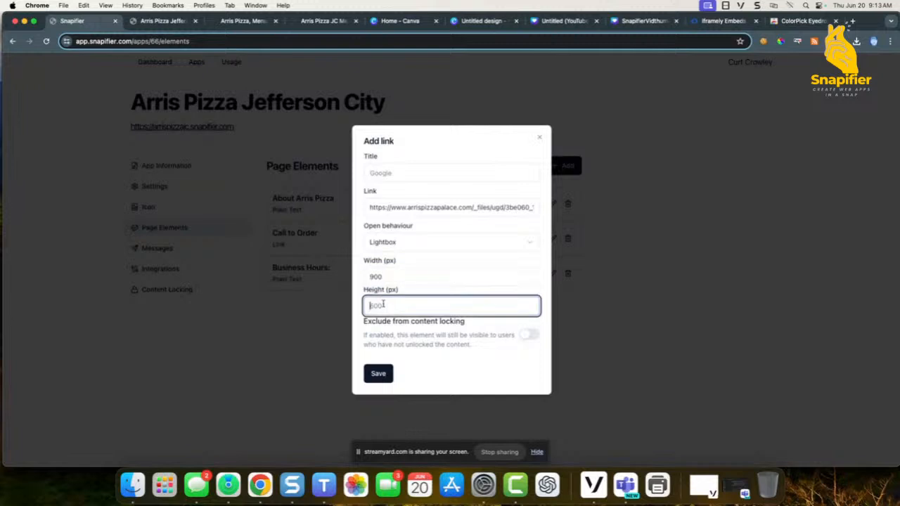
pyautogui.write('900')
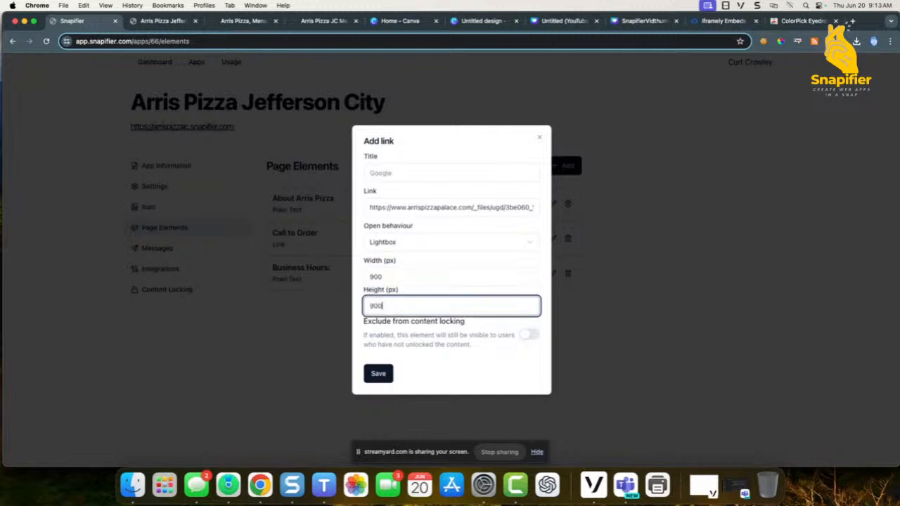
pyautogui.click(373, 374)
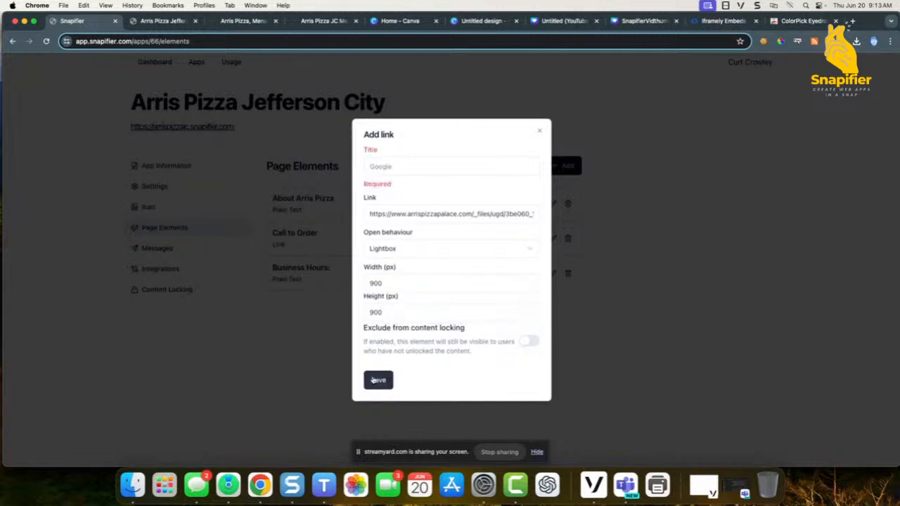
# - Title the link "Our Menu", save it, and move it directly above Call to Order in the page elements
pyautogui.click(390, 167)
pyautogui.write('Our ')
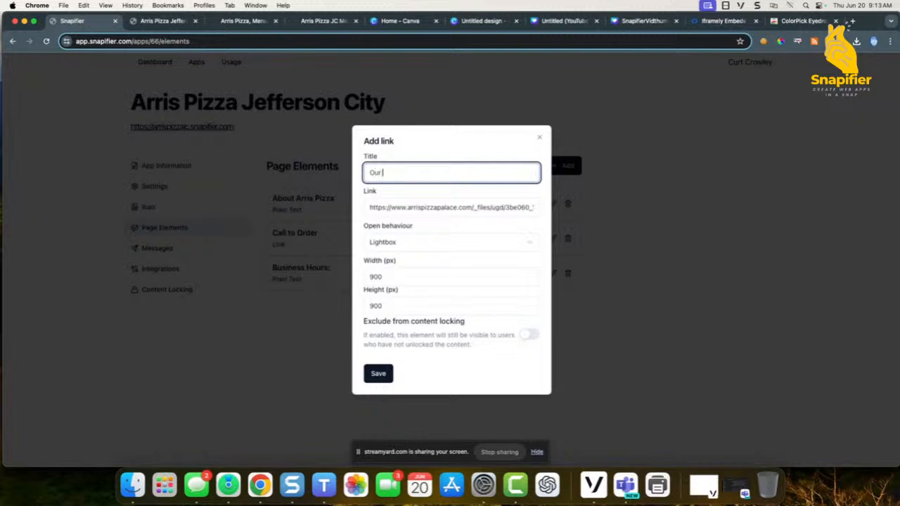
pyautogui.write('Menu')
pyautogui.click(377, 377)
pyautogui.moveTo(291, 316); pyautogui.dragTo(301, 251)
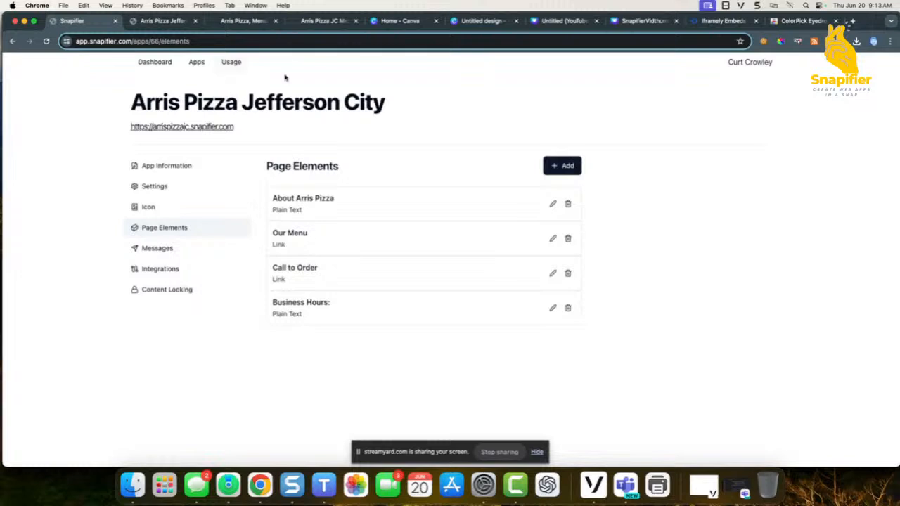
# - Reload the live app page and open Our Menu to check the PDF in its lightbox
pyautogui.click(170, 24)
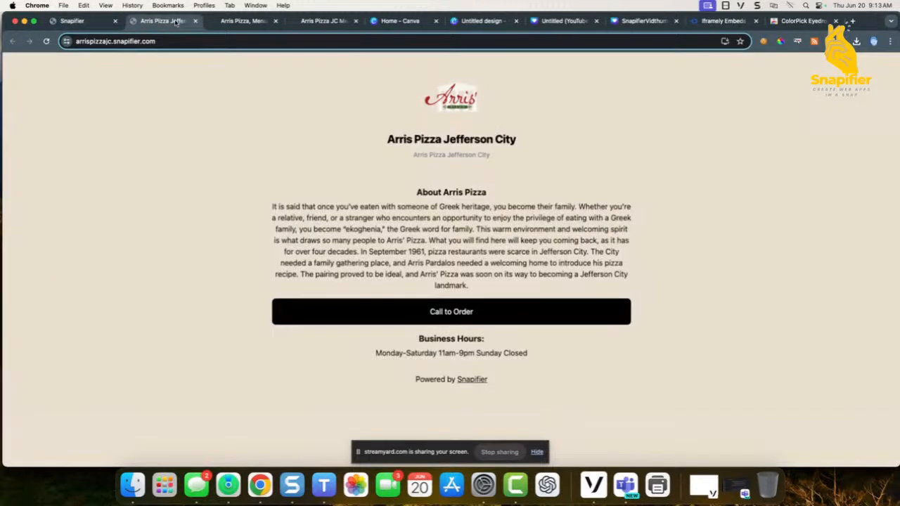
pyautogui.click(46, 41)
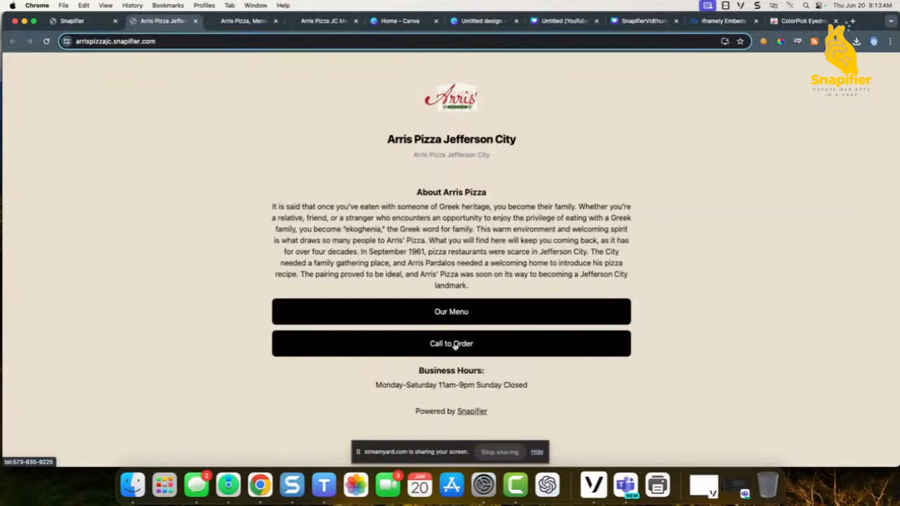
pyautogui.click(450, 314)
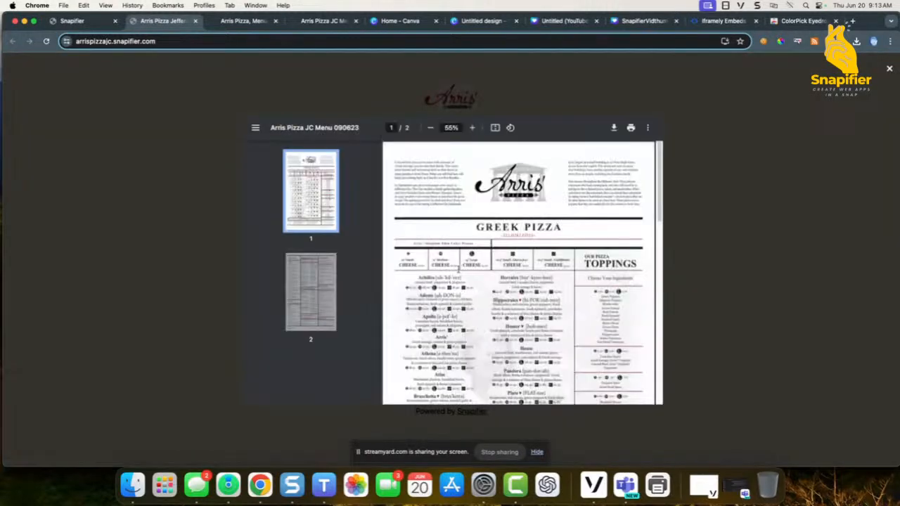
pyautogui.scroll(-10, 476, 258)
pyautogui.scroll(10, 472, 232)
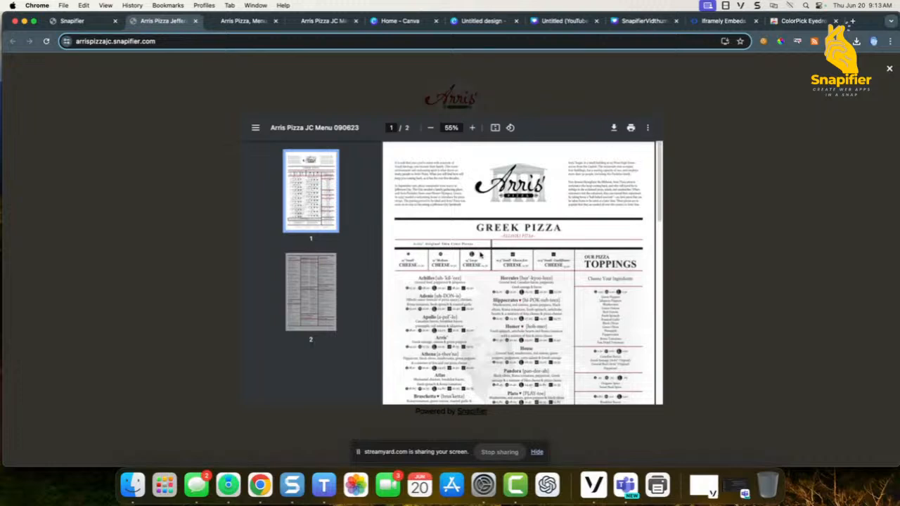
# - Enlarge the menu PDF to 80%, toggle its annotations, and try the two-page view on and off
pyautogui.click(471, 127)
pyautogui.click(472, 128)
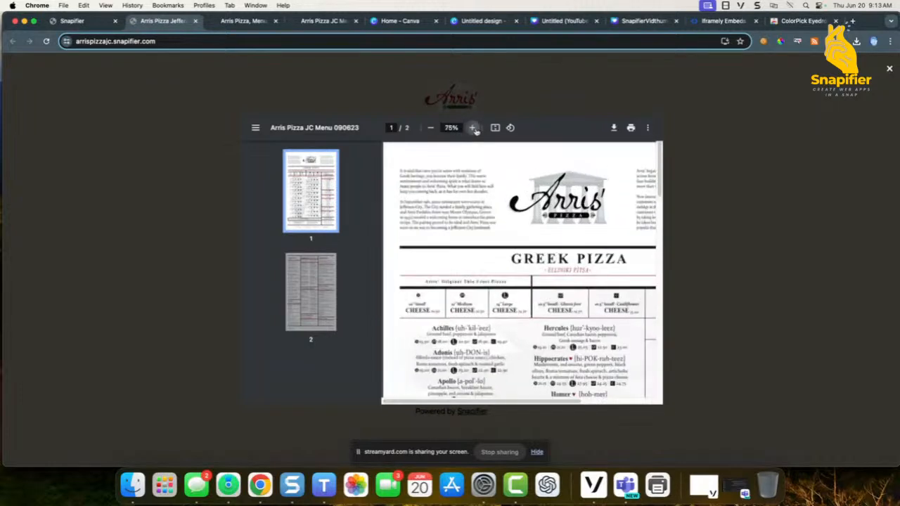
pyautogui.click(472, 128)
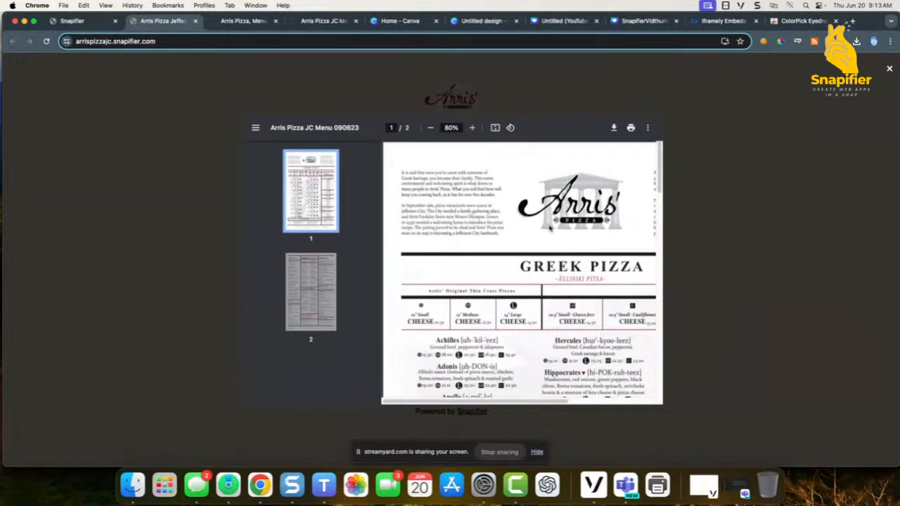
pyautogui.click(647, 128)
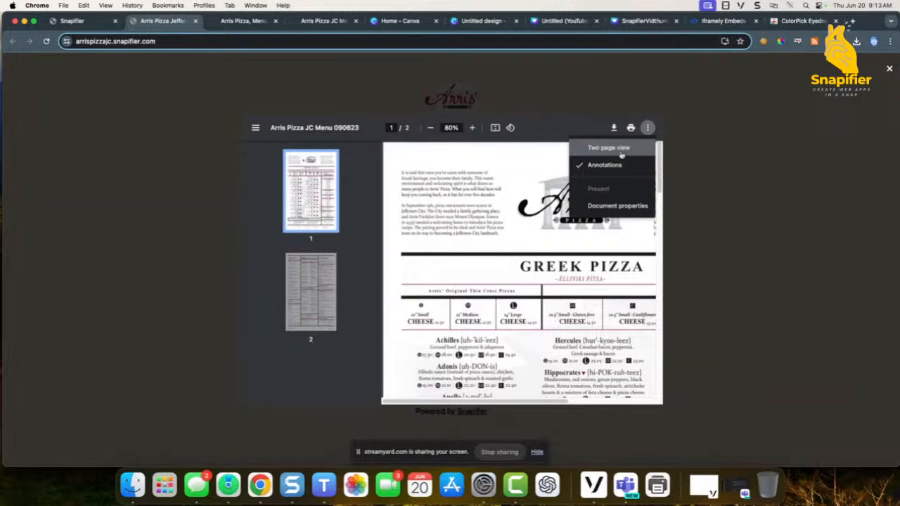
pyautogui.click(599, 166)
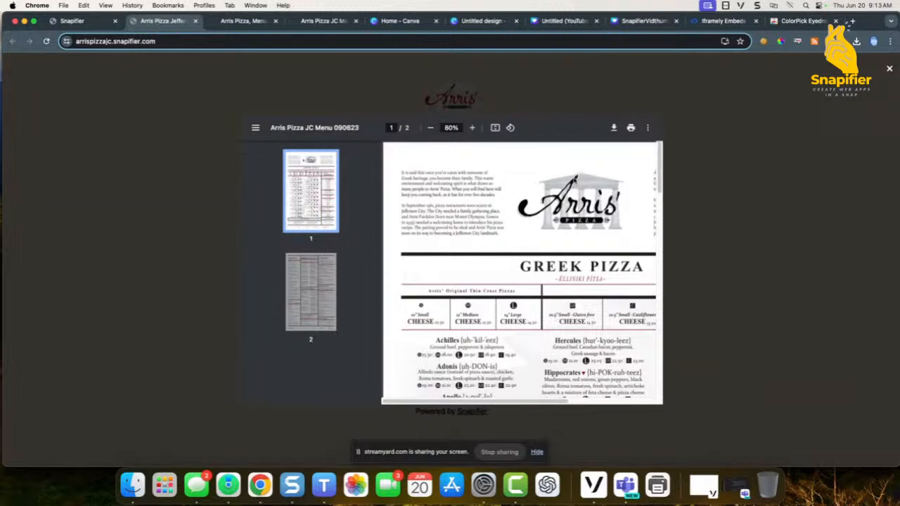
pyautogui.click(646, 127)
pyautogui.click(598, 147)
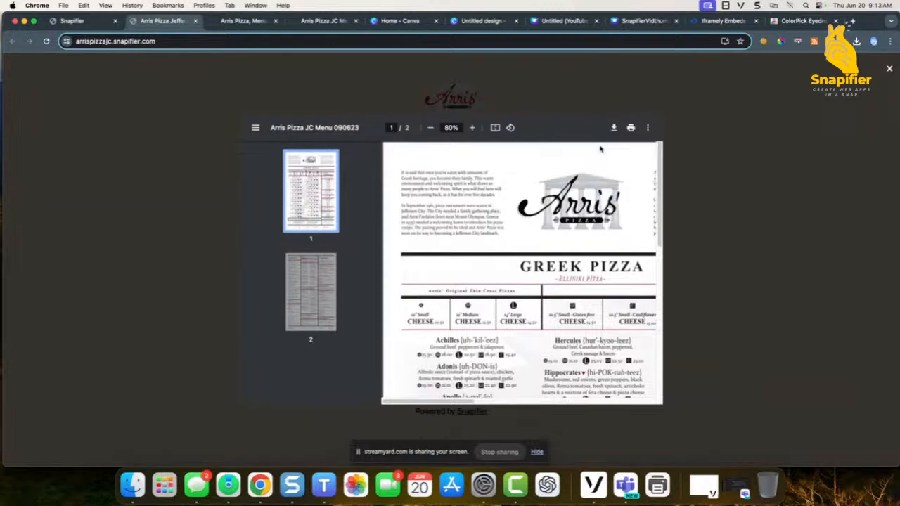
pyautogui.click(647, 127)
pyautogui.click(605, 147)
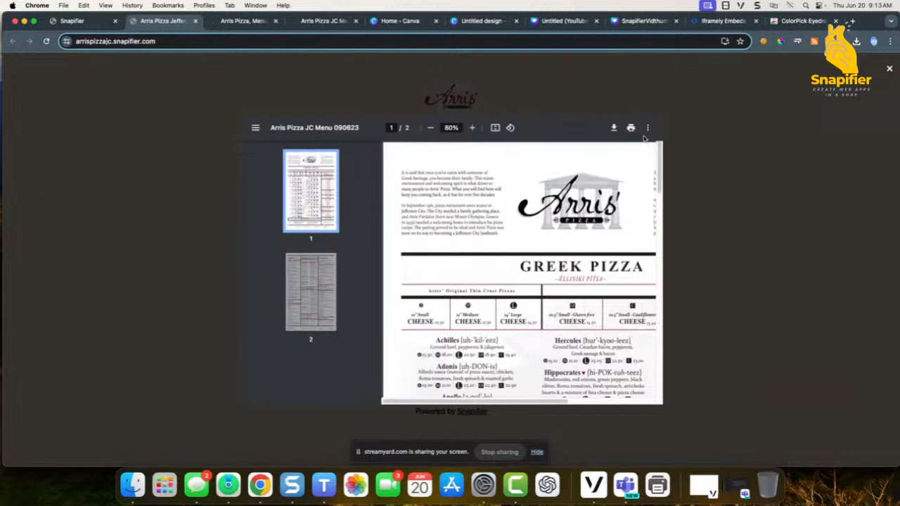
# - Enlarge the menu PDF to 90% without the page thumbnails, look through both pages, and close the lightbox
pyautogui.click(473, 128)
pyautogui.click(255, 128)
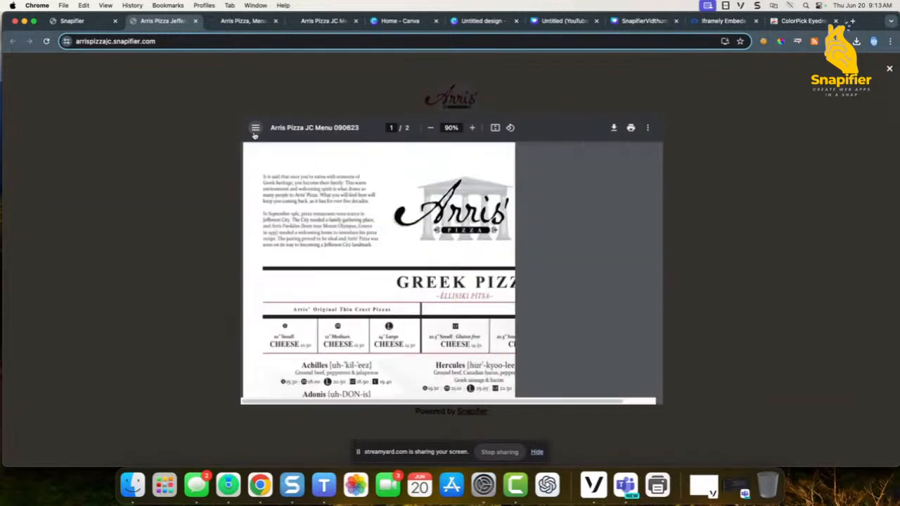
pyautogui.scroll(-20, 355, 186)
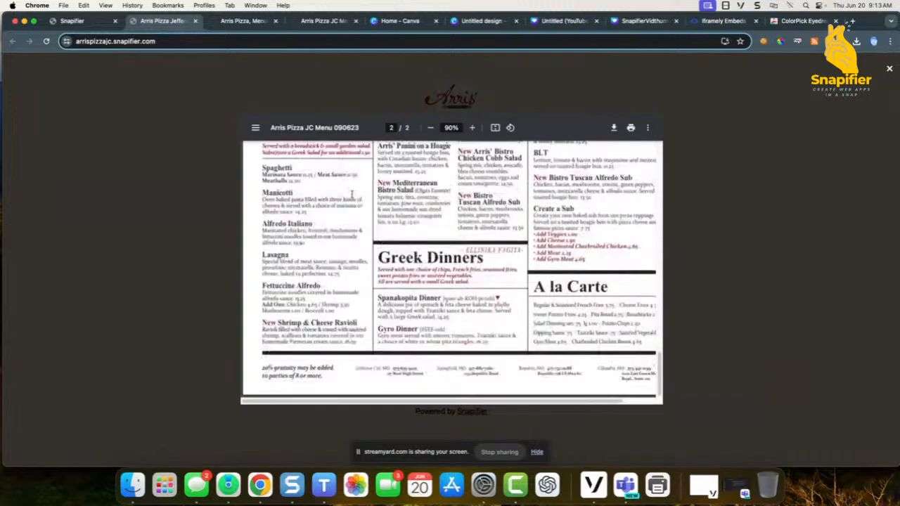
pyautogui.scroll(20, 353, 194)
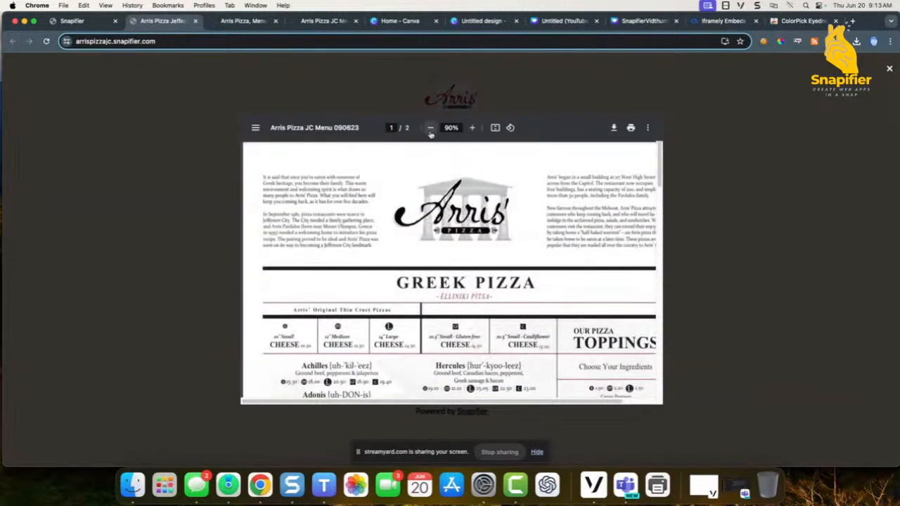
pyautogui.scroll(-1, 432, 199)
pyautogui.scroll(-10, 415, 196)
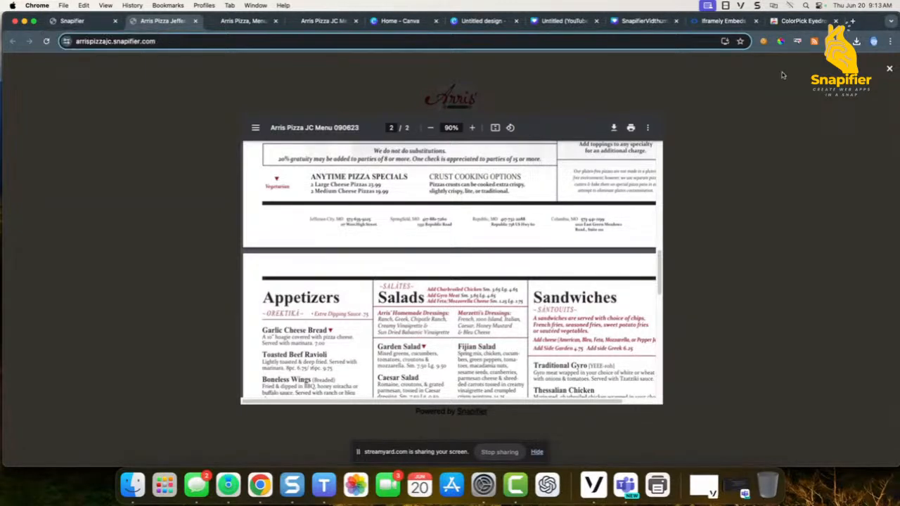
pyautogui.click(890, 69)
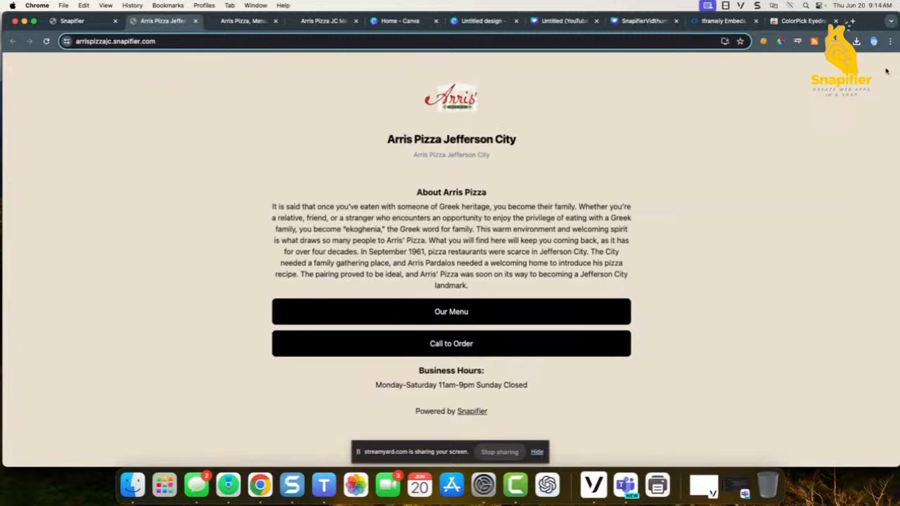
# - Inspect the live app page with the browser's developer tools and preview it at iPhone XR dimensions
pyautogui.rightClick(803, 159)
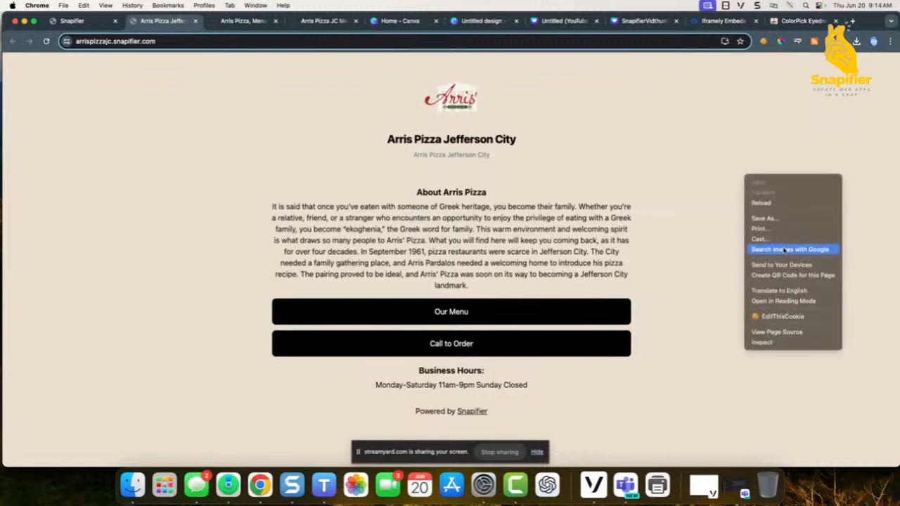
pyautogui.click(786, 343)
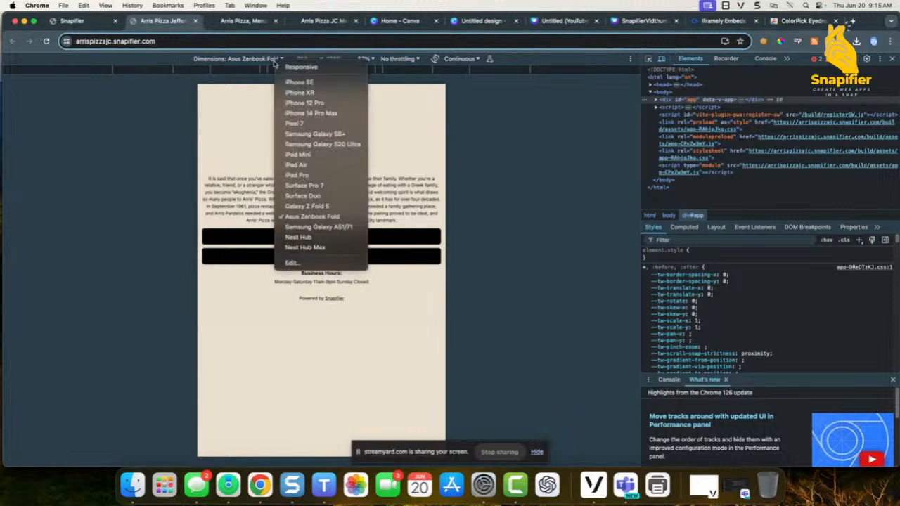
pyautogui.click(278, 61)
pyautogui.click(288, 92)
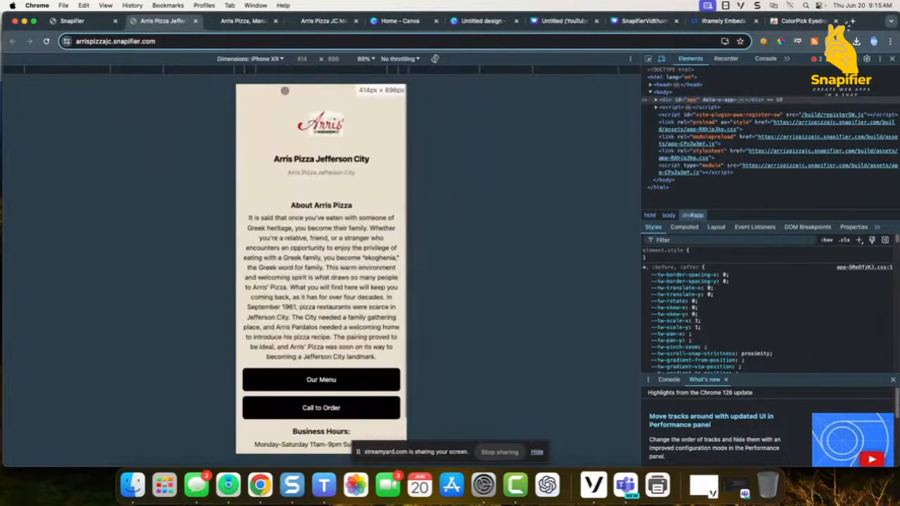
# - Look through the whole live app page in the iPhone XR preview
pyautogui.moveTo(303, 239); pyautogui.dragTo(303, 220)
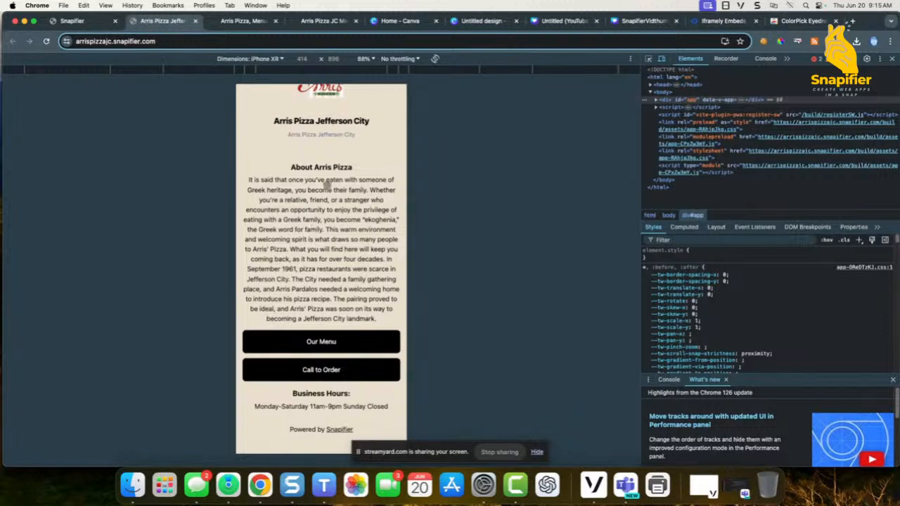
pyautogui.scroll(2, 309, 137)
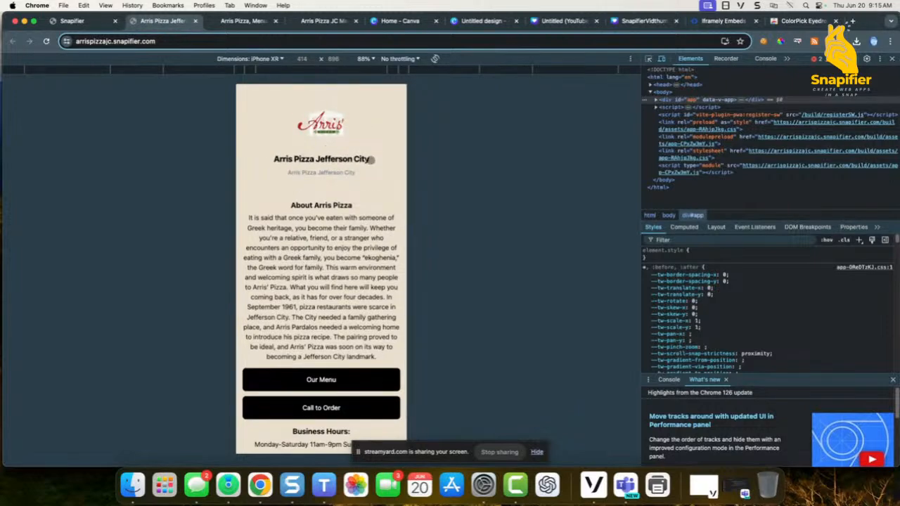
pyautogui.scroll(-2, 299, 254)
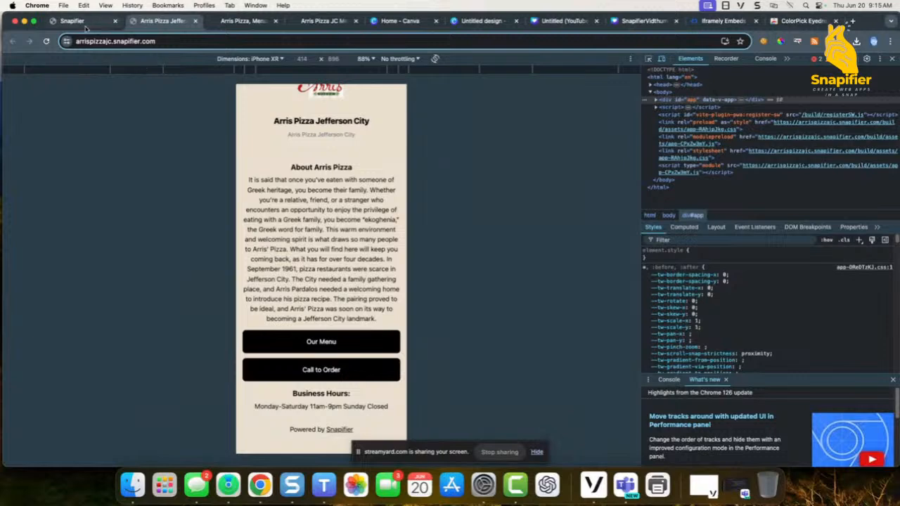
# - Copy the image address of the black-and-white dough-tossing photo on the Arris Pizza menus page
pyautogui.click(239, 21)
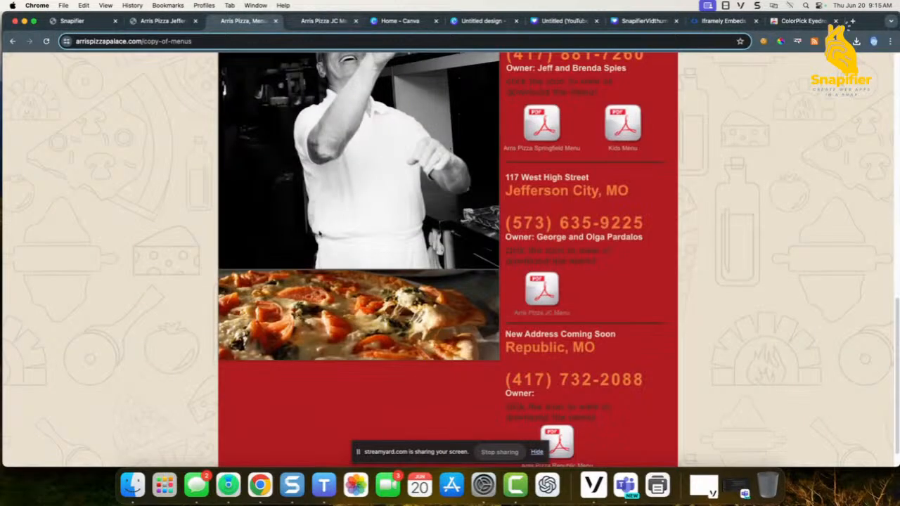
pyautogui.scroll(4, 211, 189)
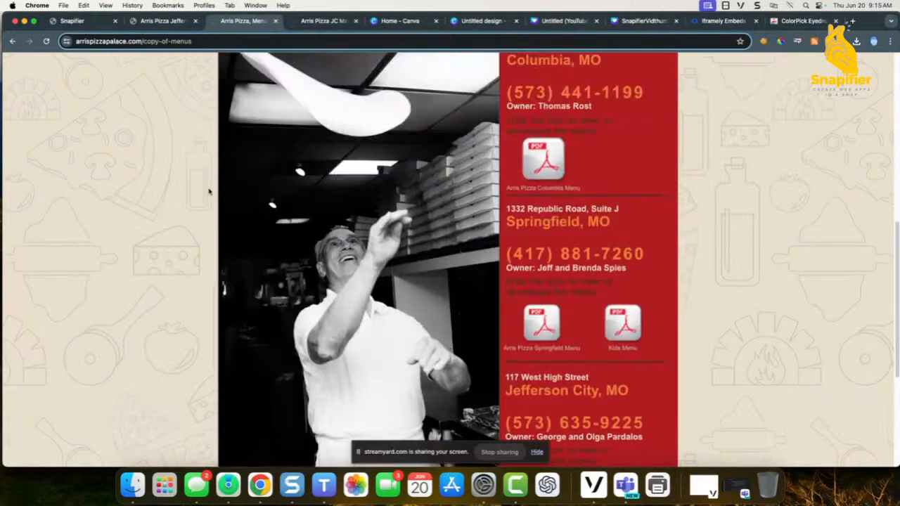
pyautogui.scroll(-2, 209, 191)
pyautogui.scroll(-1, 209, 191)
pyautogui.rightClick(337, 160)
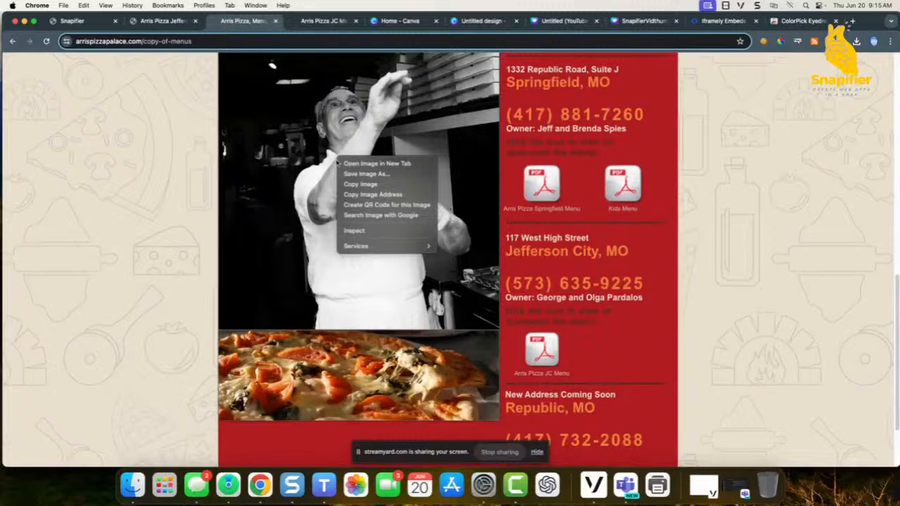
pyautogui.click(367, 195)
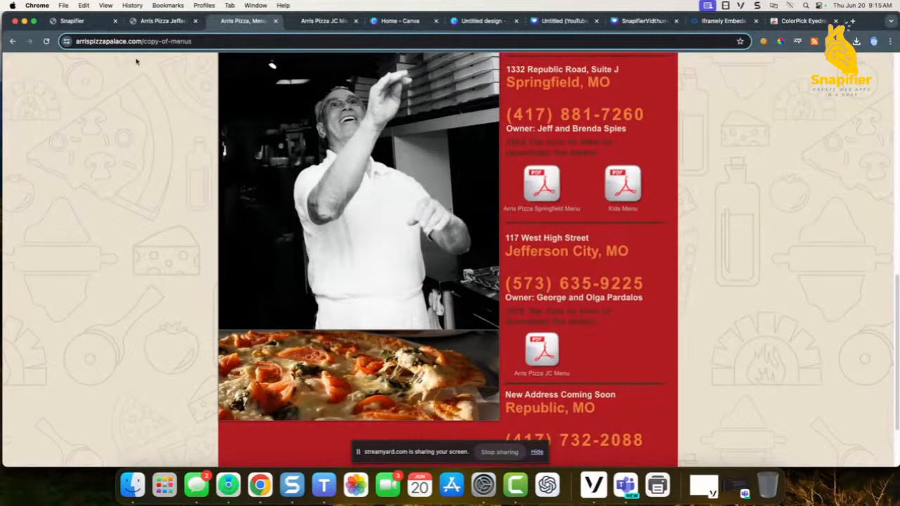
# - Start a new HTML Code page element in Snapifier and enter <a href=" followed by the copied photo address as its HTML
pyautogui.click(78, 21)
pyautogui.click(562, 165)
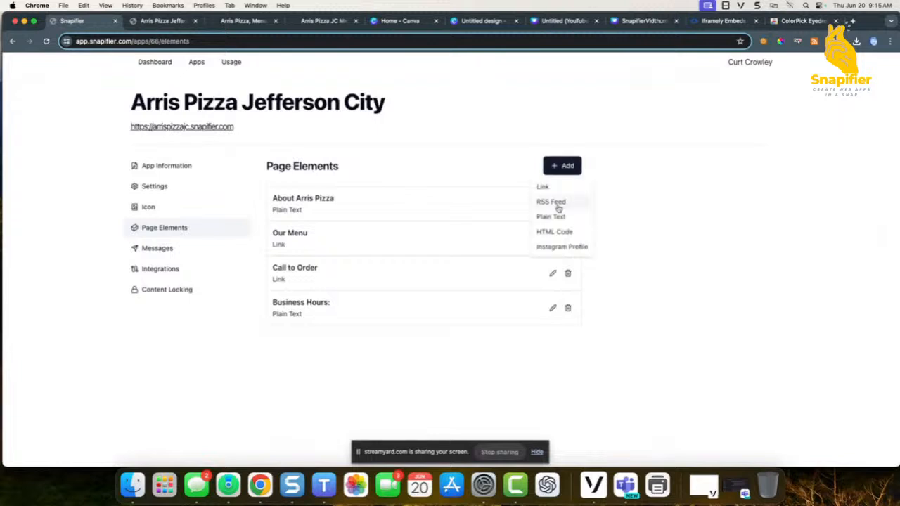
pyautogui.click(554, 231)
pyautogui.click(411, 251)
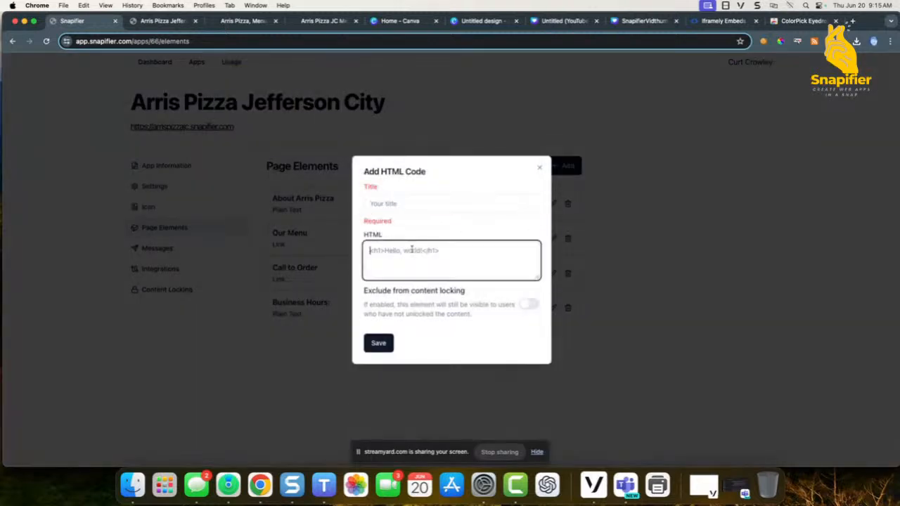
pyautogui.write('<a href="')
pyautogui.press('super+v')
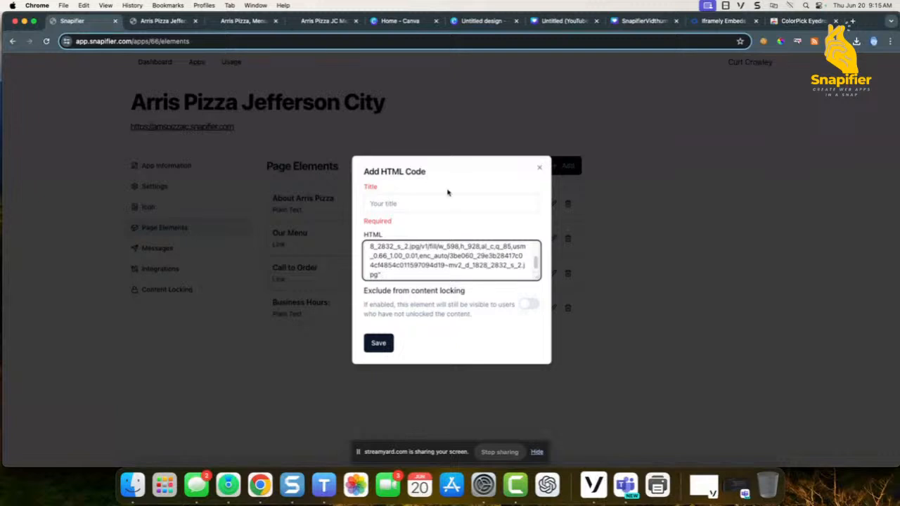
# - Rewrite the HTML as an image tag, with <img src= before the photo address and > closing it
pyautogui.scroll(3, 385, 259)
pyautogui.moveTo(373, 251); pyautogui.dragTo(386, 260)
pyautogui.write('<img ')
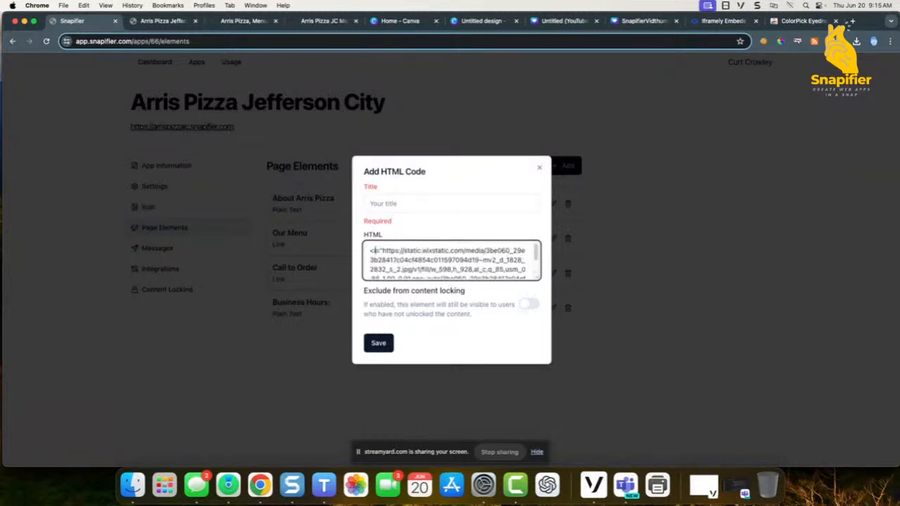
pyautogui.write('src=')
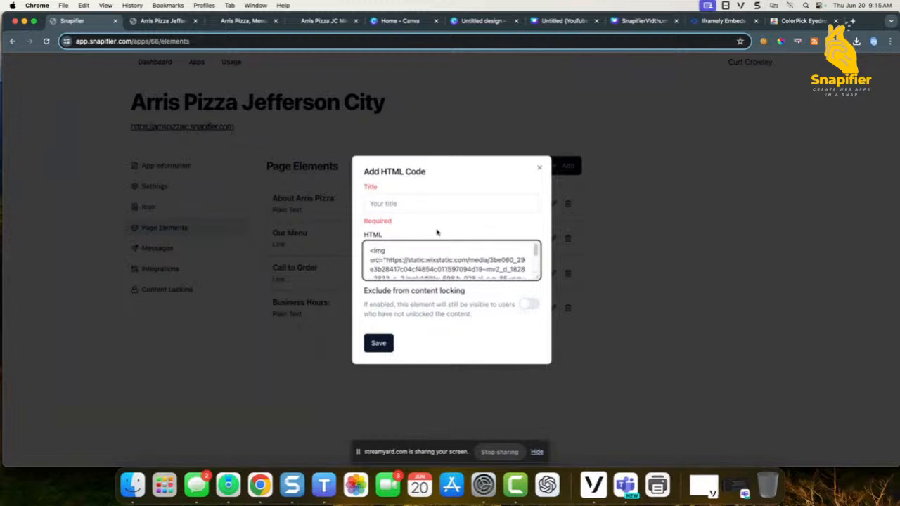
pyautogui.scroll(-5, 436, 262)
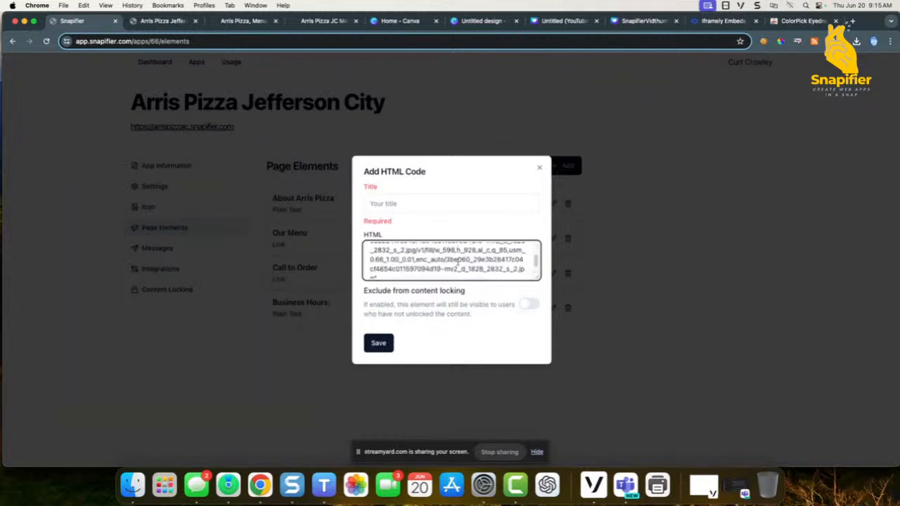
pyautogui.click(423, 275)
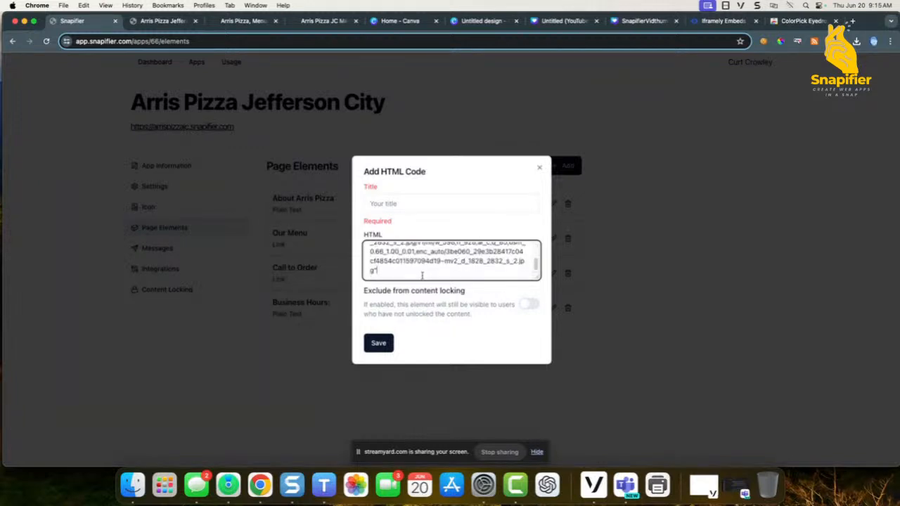
pyautogui.write('>')
# - Title the HTML element "Arris Making Pizza" and save it
pyautogui.click(409, 204)
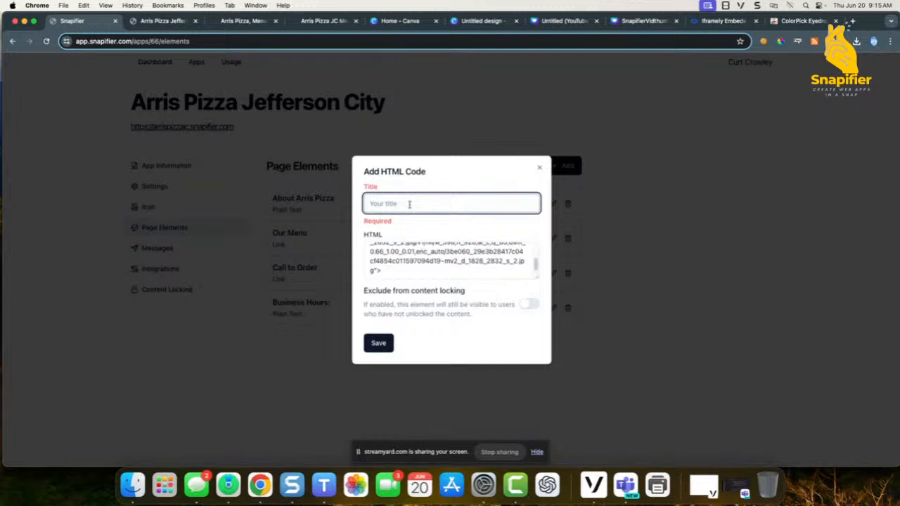
pyautogui.write('Arris Making Pizza')
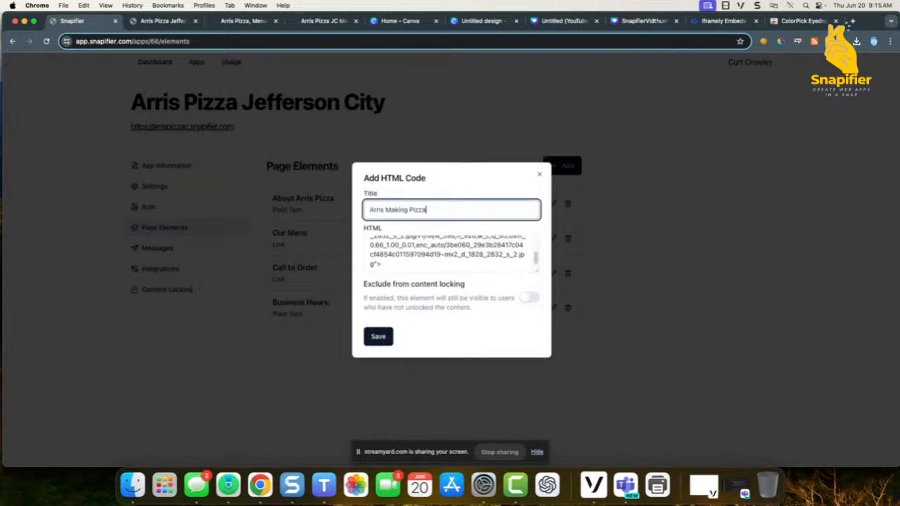
pyautogui.click(383, 338)
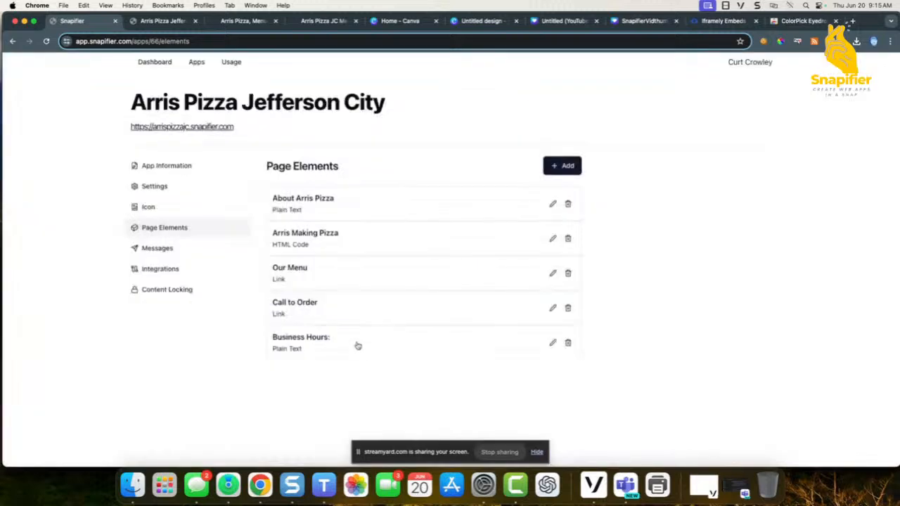
# - Reload the live app page and check the new photo element in the iPhone XR preview
pyautogui.click(161, 21)
pyautogui.click(46, 42)
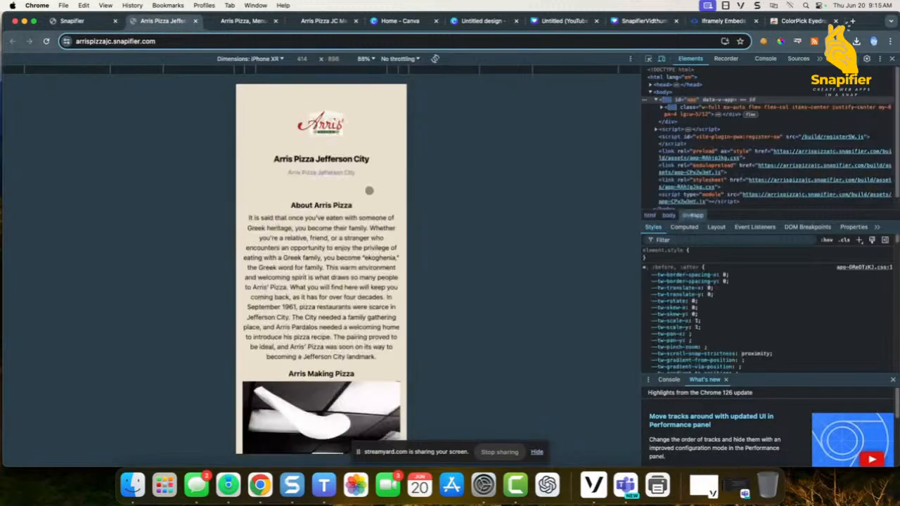
pyautogui.scroll(-1, 319, 202)
pyautogui.scroll(-5, 319, 202)
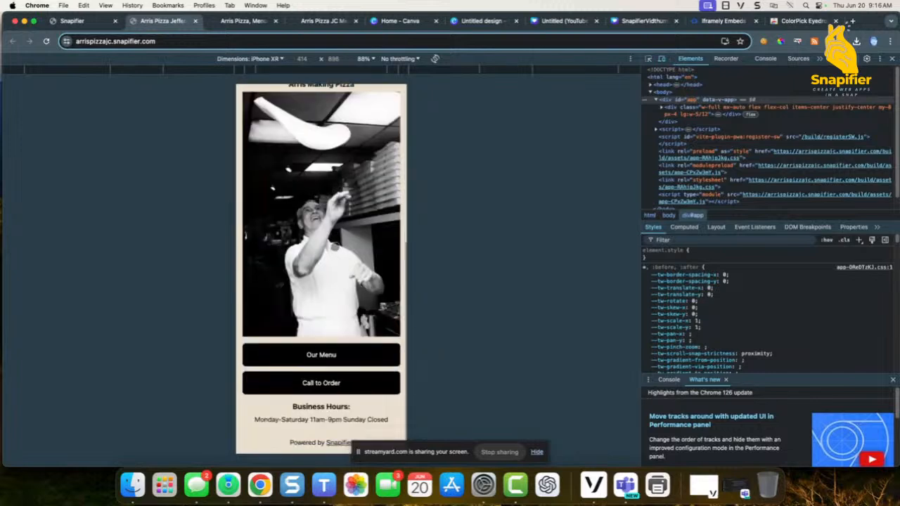
pyautogui.scroll(-1, 342, 341)
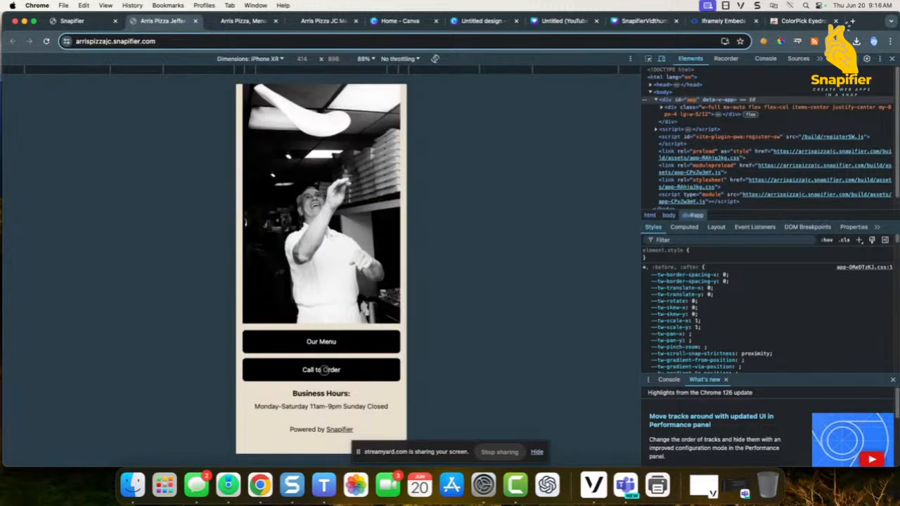
pyautogui.scroll(5, 353, 262)
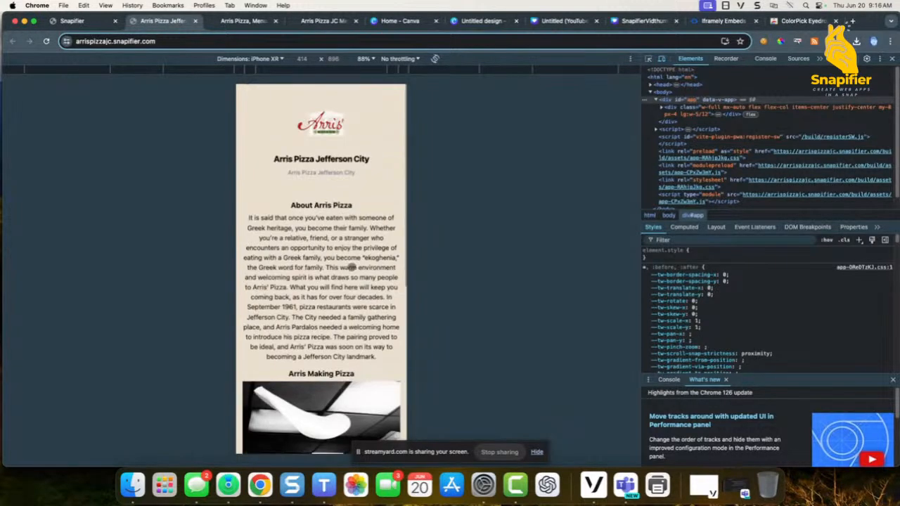
pyautogui.scroll(-5, 353, 266)
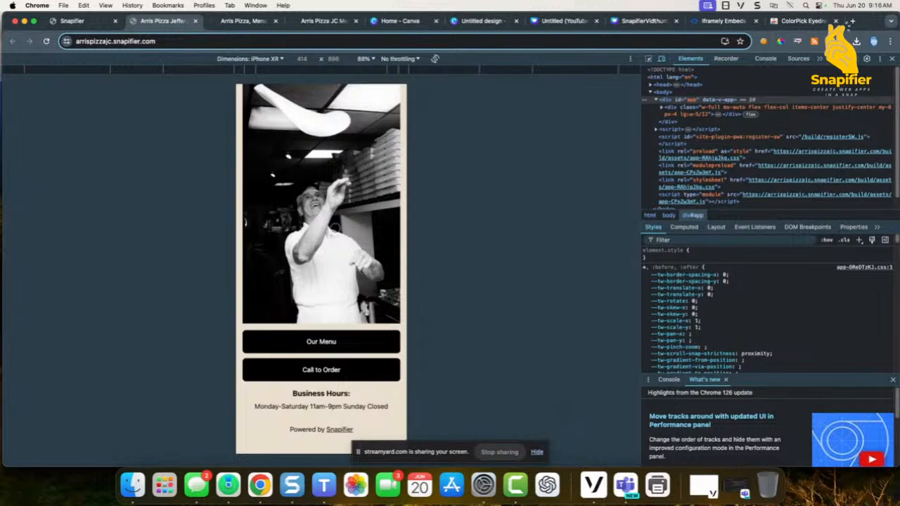
pyautogui.scroll(5, 335, 228)
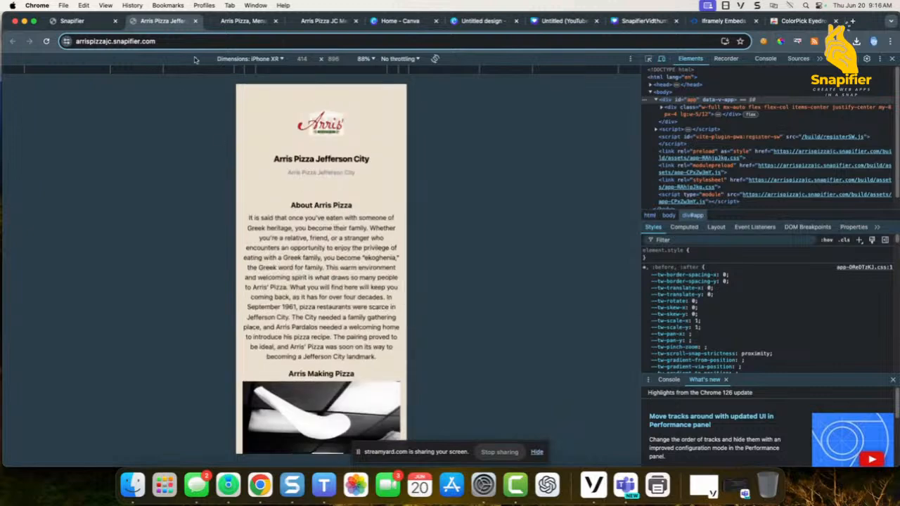
# - Close the developer tools and check the photo's alignment at desktop width
pyautogui.click(891, 59)
pyautogui.scroll(-4, 492, 131)
pyautogui.scroll(-3, 499, 134)
pyautogui.scroll(4, 496, 135)
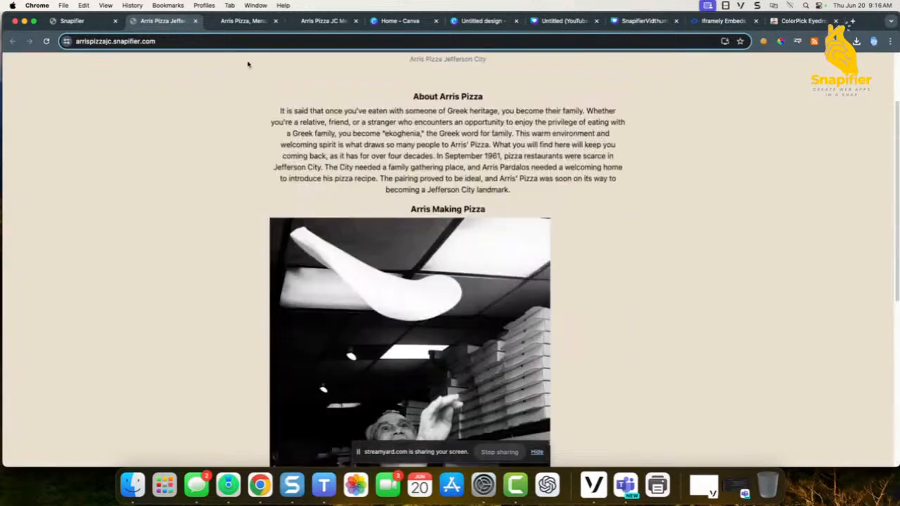
# - Wrap the Arris Making Pizza element's image tag in <center> and </center>, and save the element
pyautogui.click(72, 20)
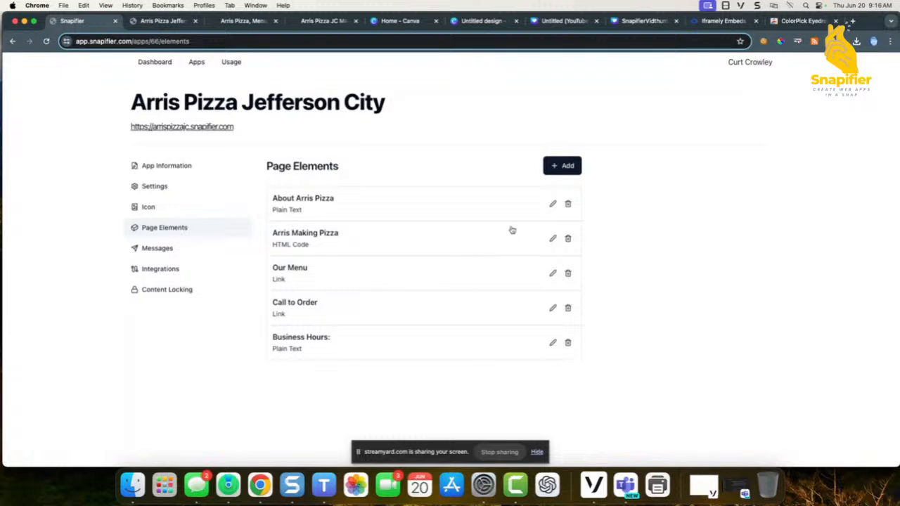
pyautogui.click(552, 239)
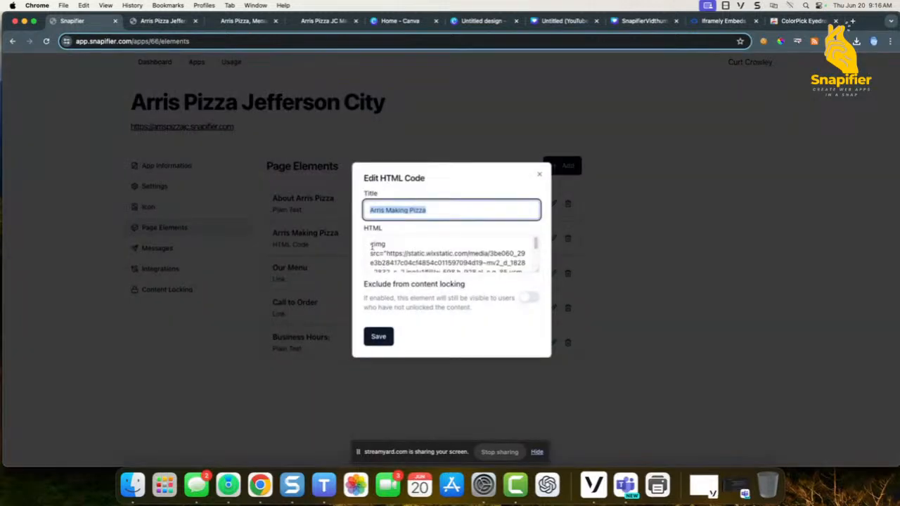
pyautogui.click(372, 246)
pyautogui.write('<center>')
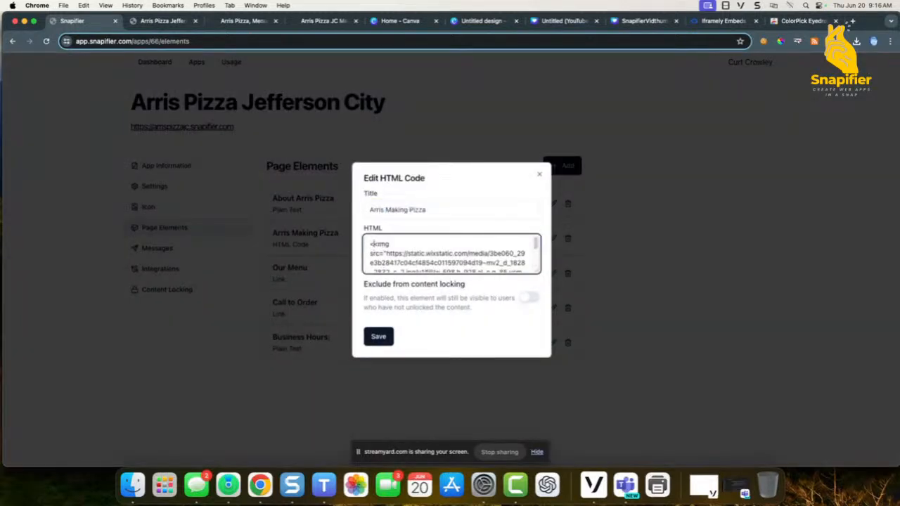
pyautogui.scroll(-3, 432, 243)
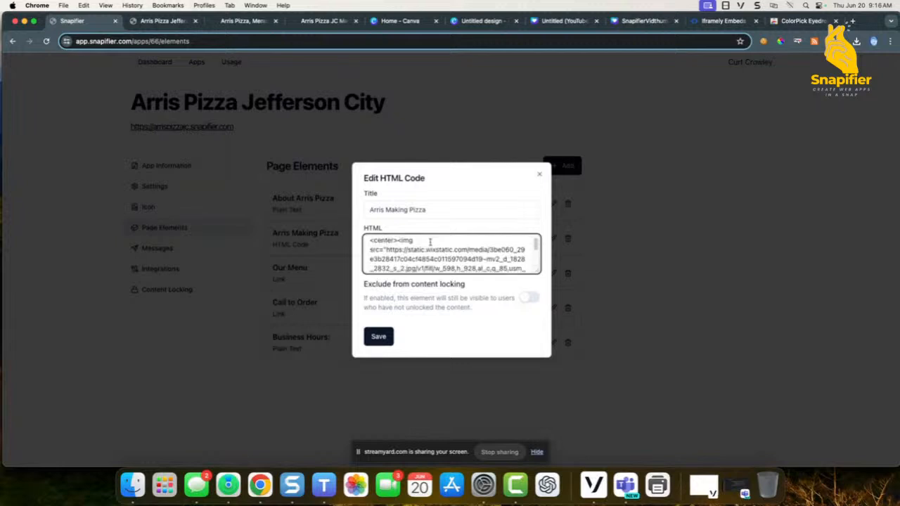
pyautogui.click(406, 268)
pyautogui.write('</cent')
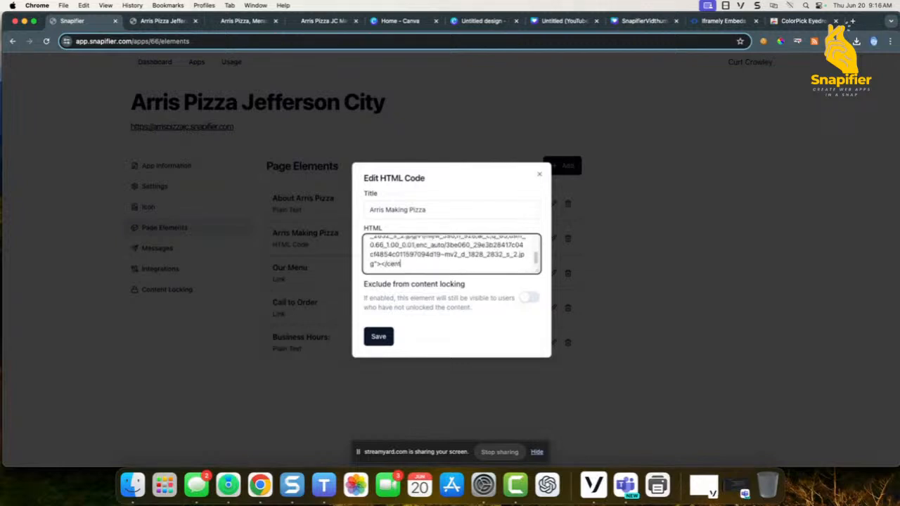
pyautogui.write('er>')
pyautogui.click(378, 336)
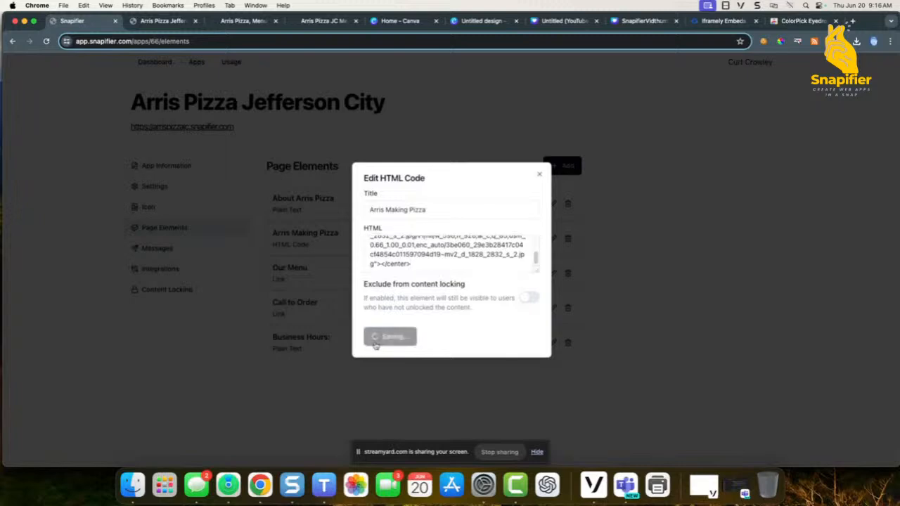
# - Reload the live app page and review it at desktop width from the logo to the business hours
pyautogui.click(161, 21)
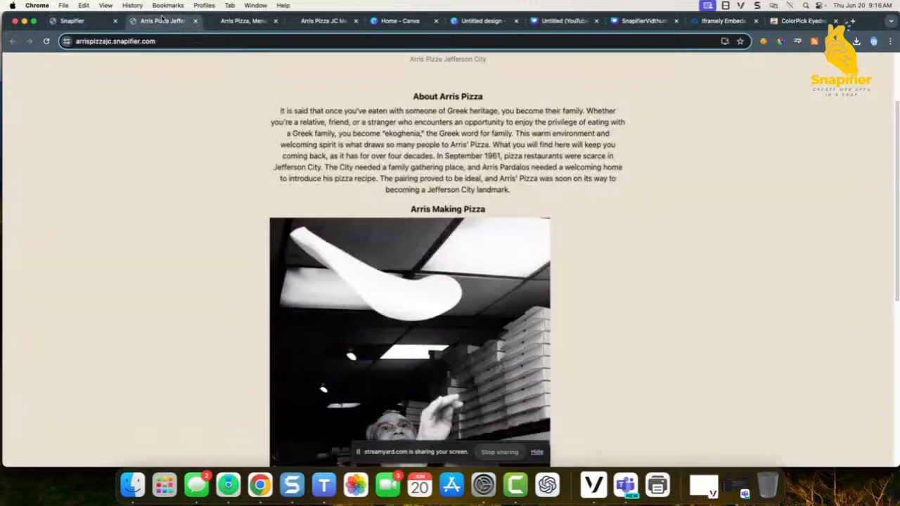
pyautogui.click(47, 40)
pyautogui.scroll(-8, 233, 157)
pyautogui.scroll(-3, 233, 157)
pyautogui.scroll(10, 235, 158)
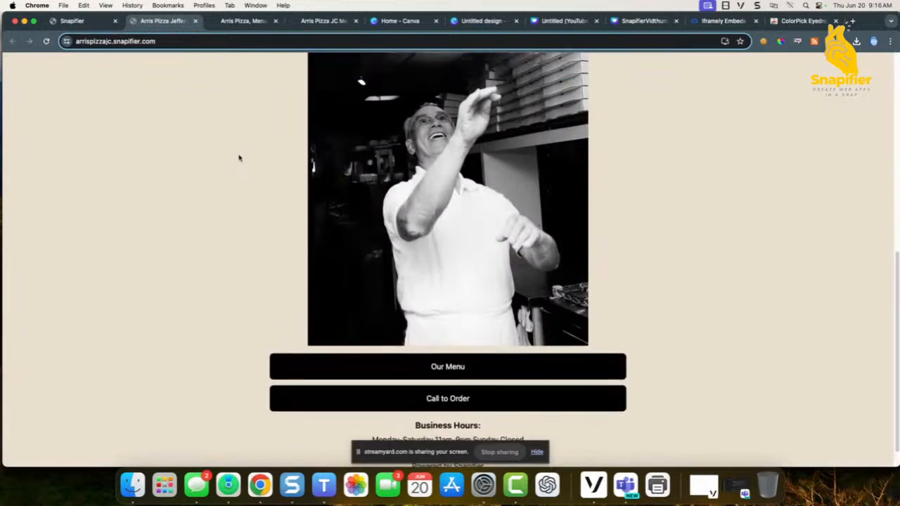
pyautogui.scroll(-5, 239, 157)
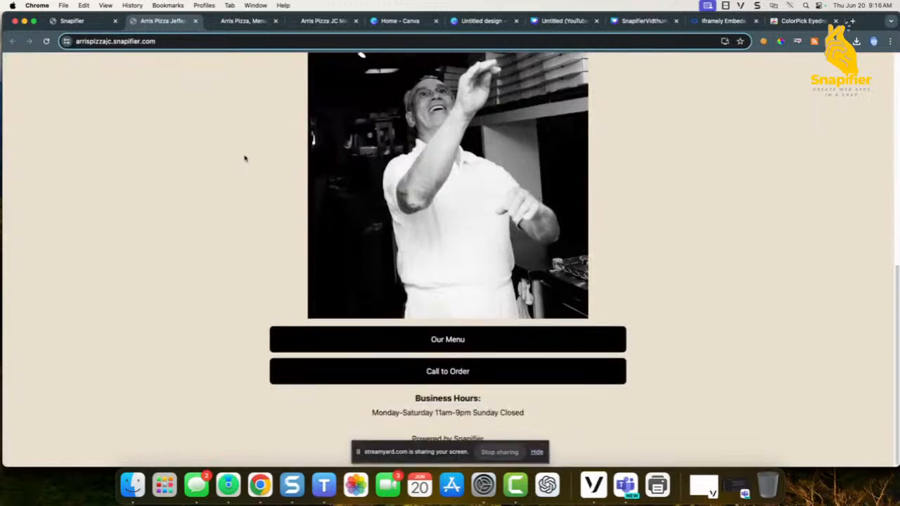
pyautogui.scroll(6, 244, 161)
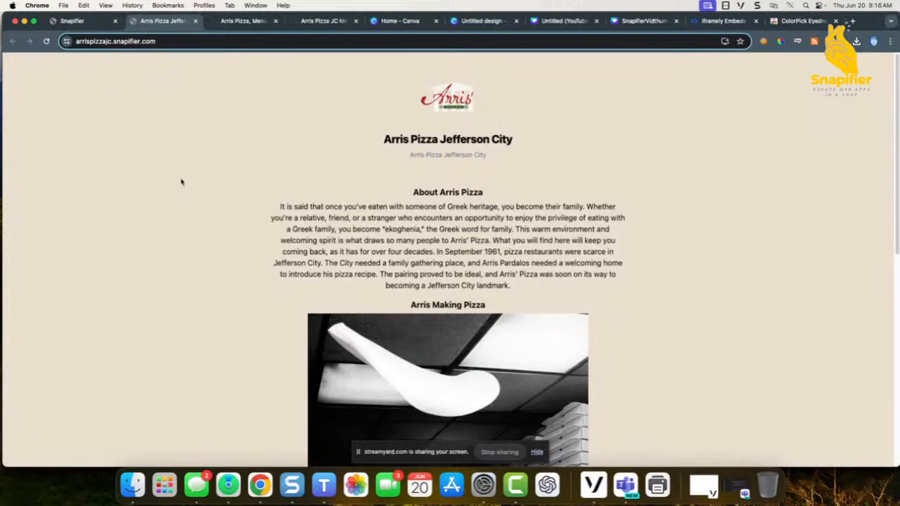
pyautogui.scroll(-5, 239, 200)
pyautogui.scroll(-2, 242, 206)
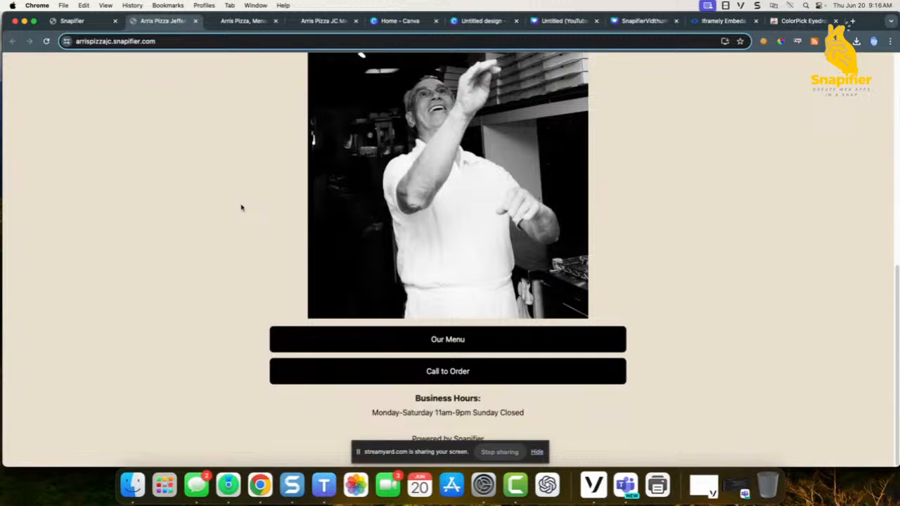
# - Open the Our Menu link on the live app page to check the menu PDF, and close it again
pyautogui.click(454, 340)
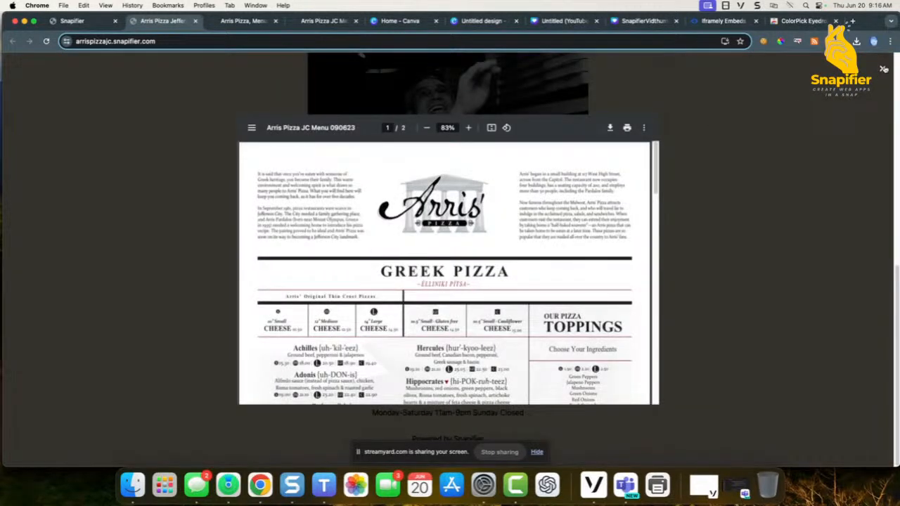
pyautogui.click(881, 70)
pyautogui.scroll(4, 588, 179)
pyautogui.scroll(3, 585, 217)
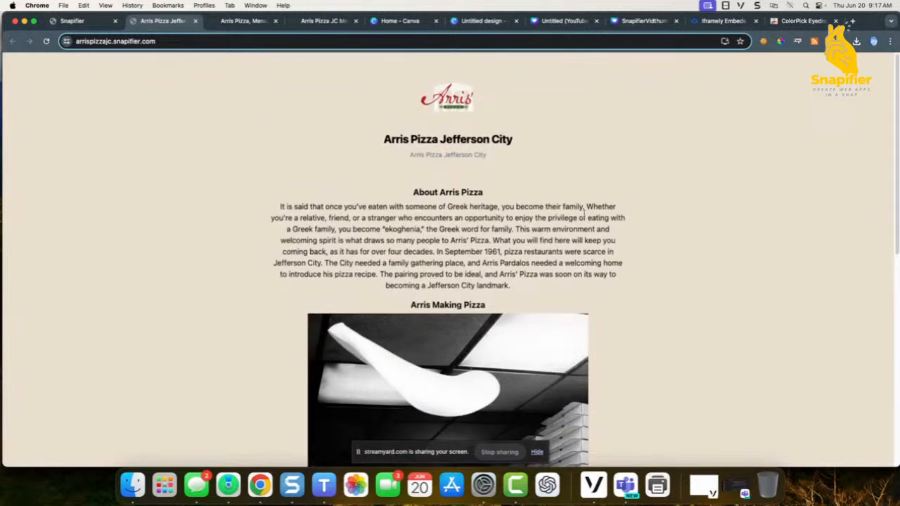
# - Look over the menus page of the original arrispizzapalace.com website for comparison with the app
pyautogui.click(239, 21)
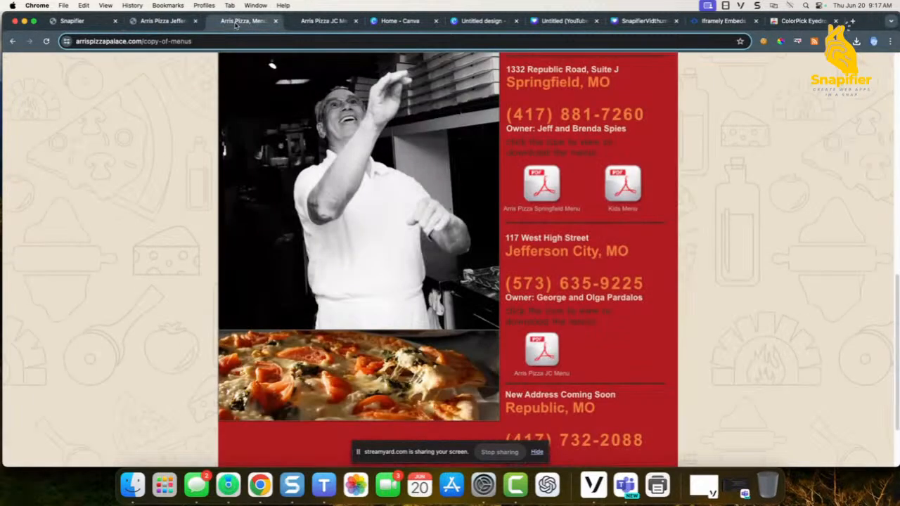
pyautogui.scroll(1, 294, 155)
pyautogui.scroll(8, 348, 208)
pyautogui.scroll(-8, 348, 209)
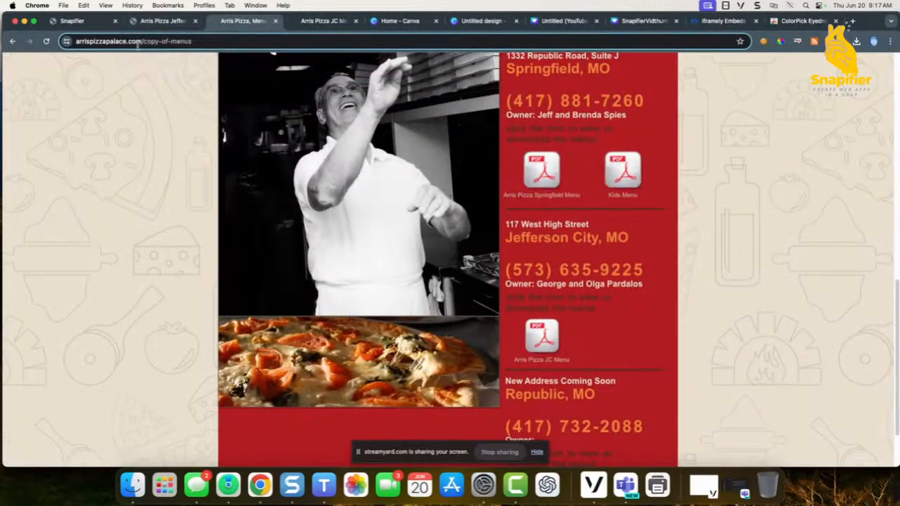
# - Copy the web address of the live Arris Pizza Jefferson City app page
pyautogui.click(155, 23)
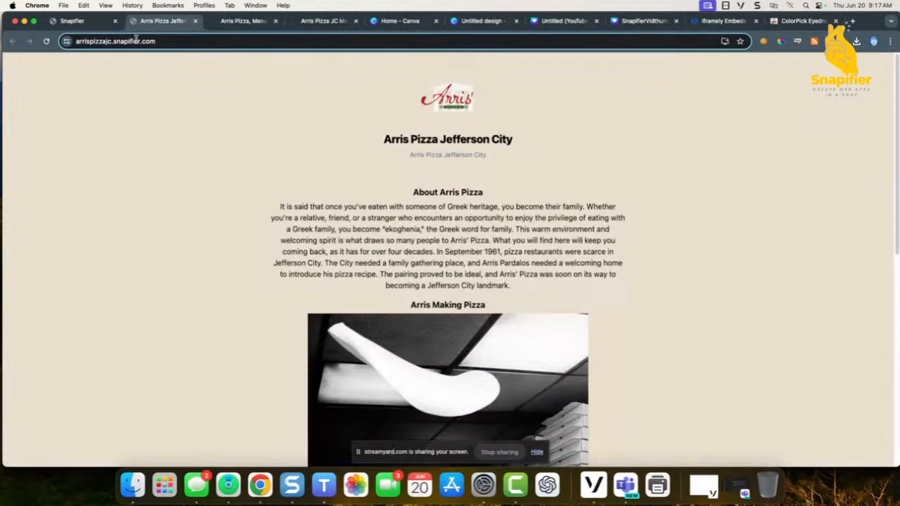
pyautogui.click(138, 41)
pyautogui.rightClick(139, 43)
pyautogui.click(173, 121)
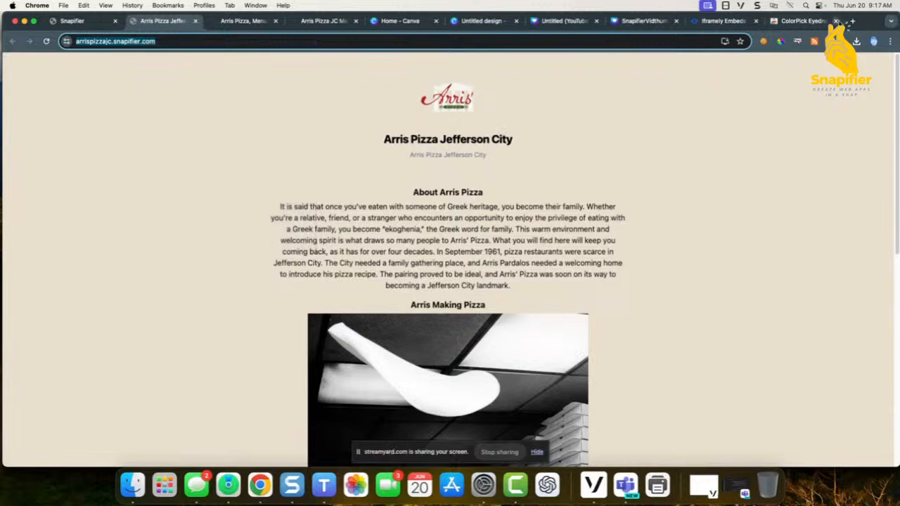
# - Search the web for "facebook debugger" in a new tab and open Meta's Sharing Debugger
pyautogui.click(852, 21)
pyautogui.write('faceb')
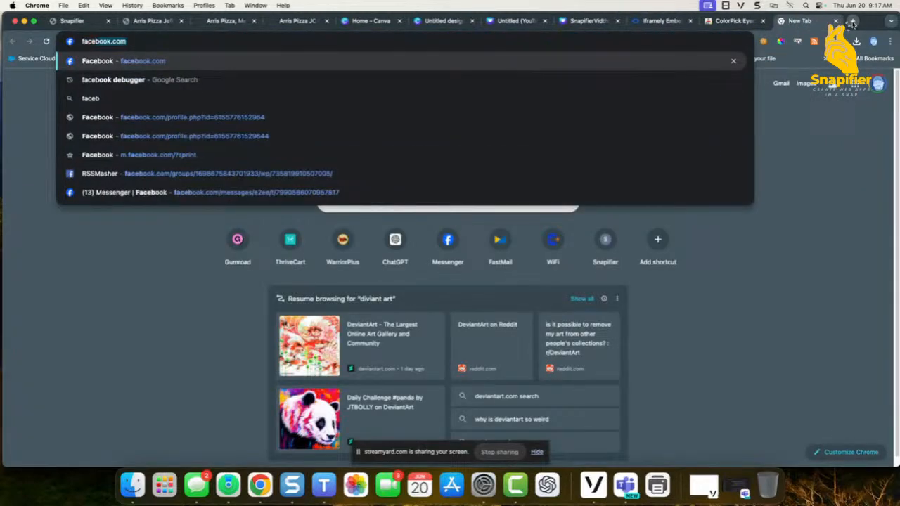
pyautogui.write('ook debugger')
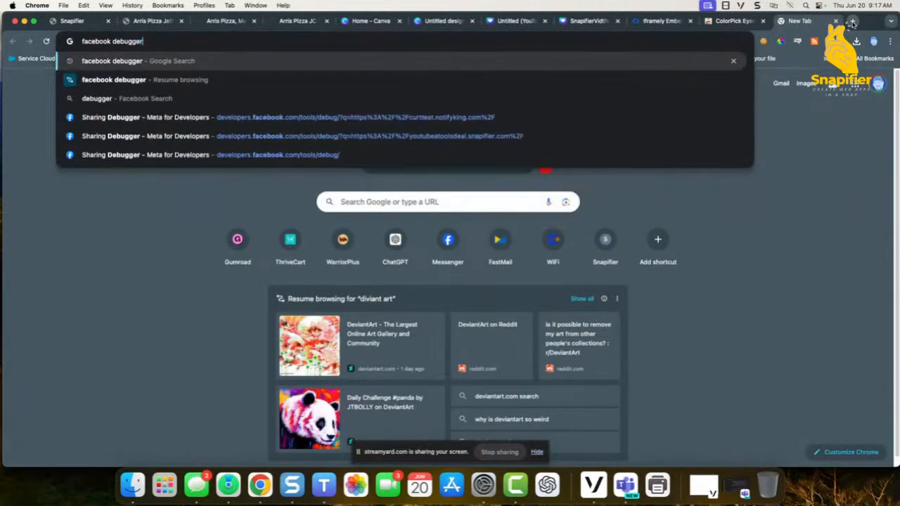
pyautogui.press('Return')
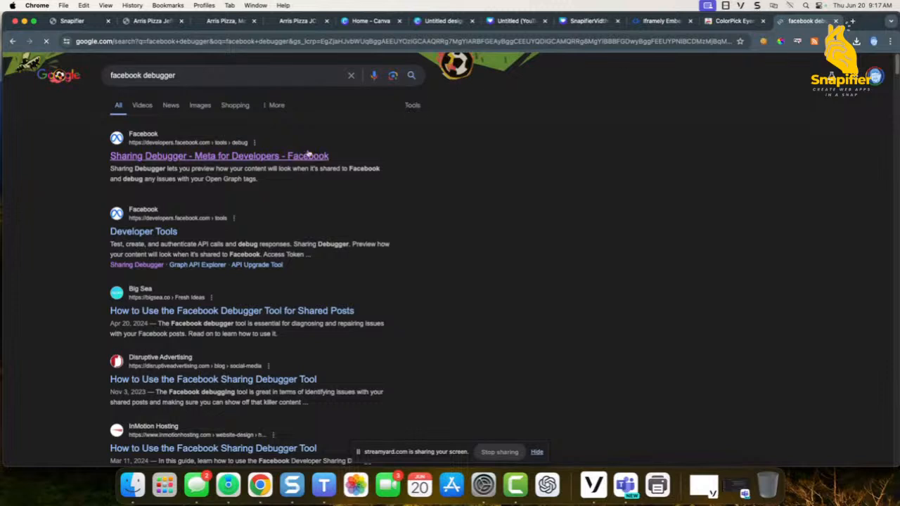
pyautogui.click(227, 156)
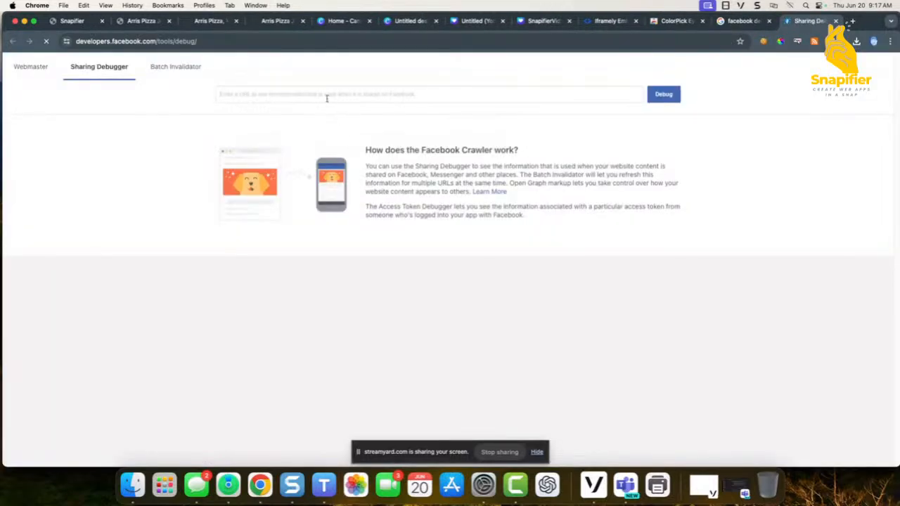
pyautogui.rightClick(326, 94)
pyautogui.click(350, 163)
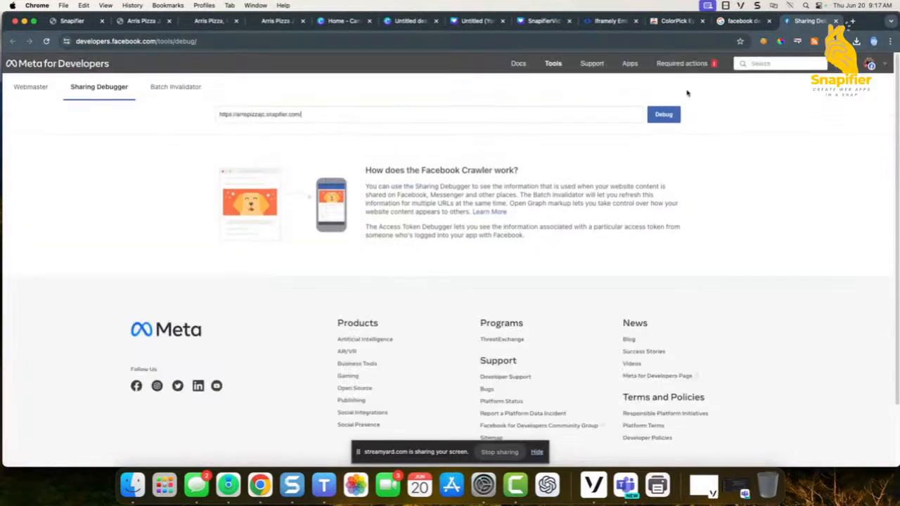
pyautogui.click(668, 115)
pyautogui.click(454, 139)
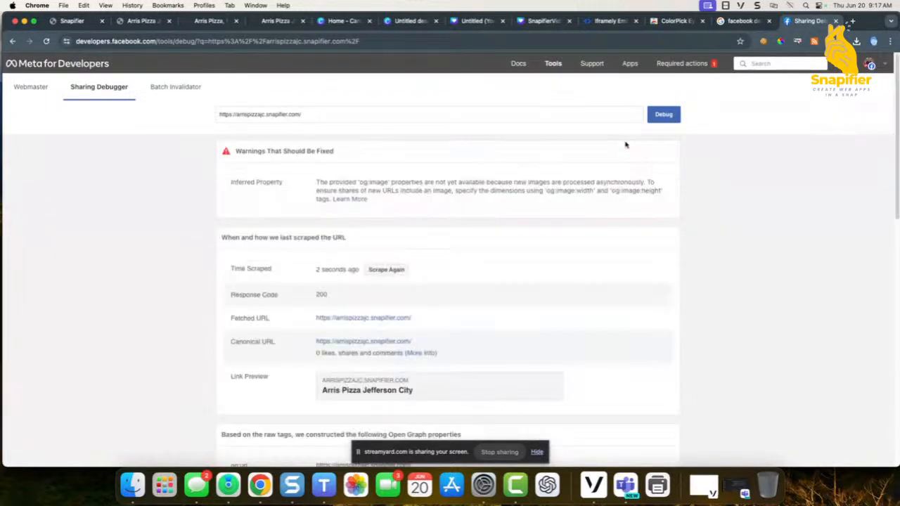
pyautogui.scroll(-2, 423, 223)
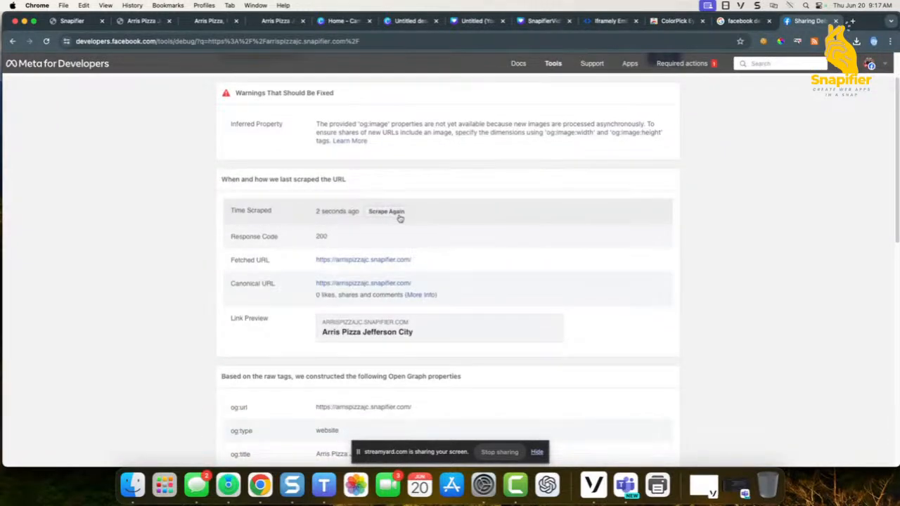
# - In the Snapifier app's SEO settings, enter the description "Order from a family the best pizza in Jefferson City MO"
pyautogui.click(130, 23)
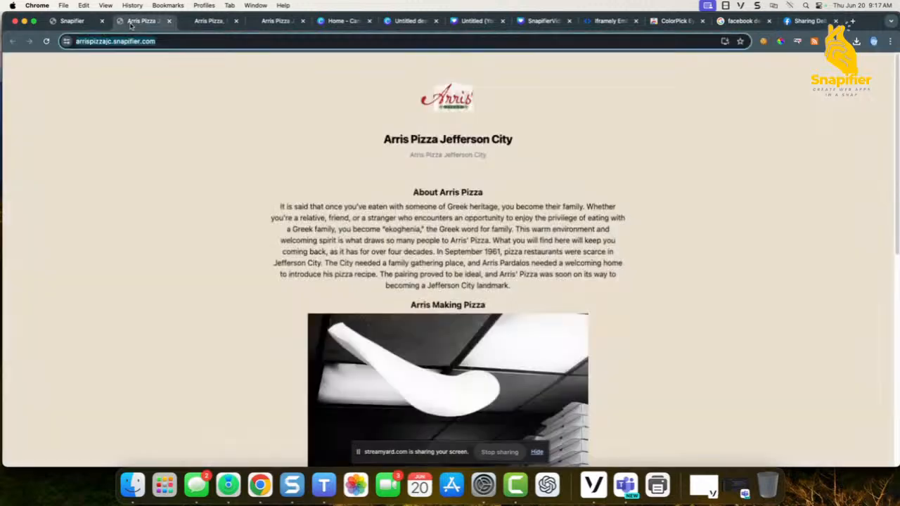
pyautogui.click(76, 24)
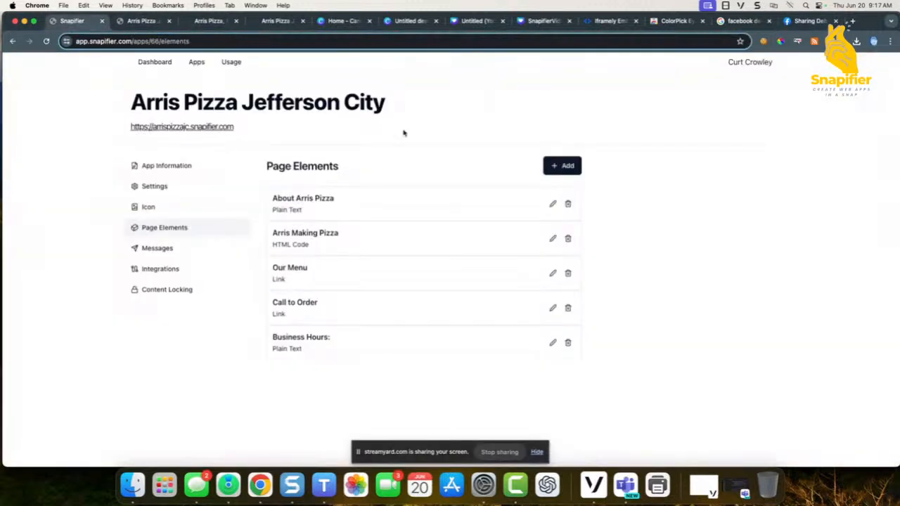
pyautogui.click(158, 186)
pyautogui.click(399, 188)
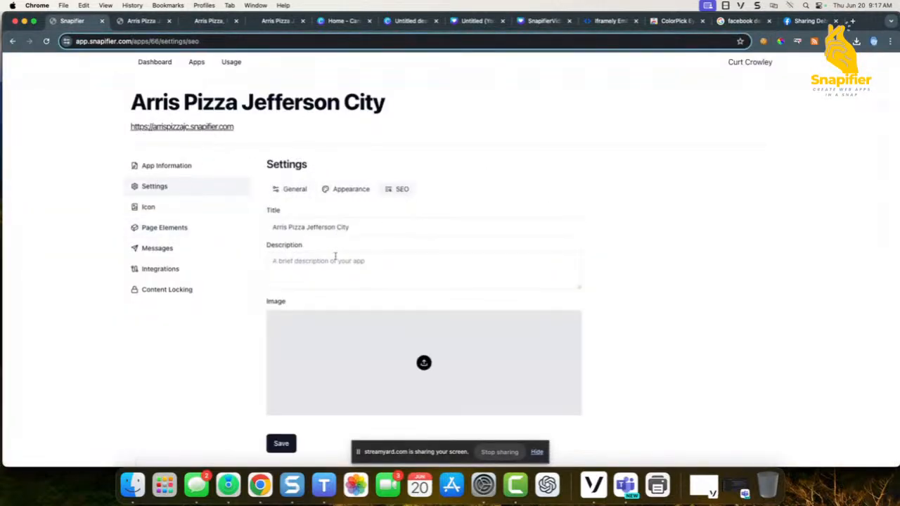
pyautogui.click(329, 262)
pyautogui.write('Orde')
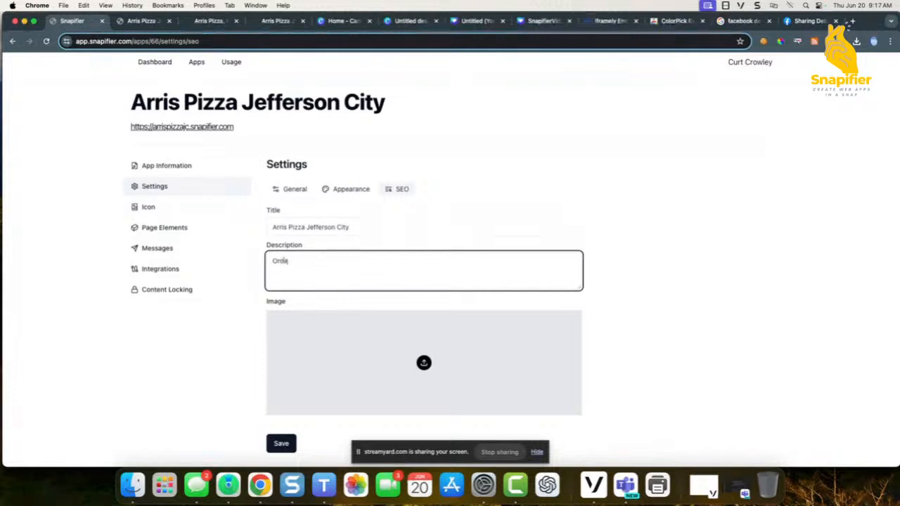
pyautogui.write('r from a family the best ')
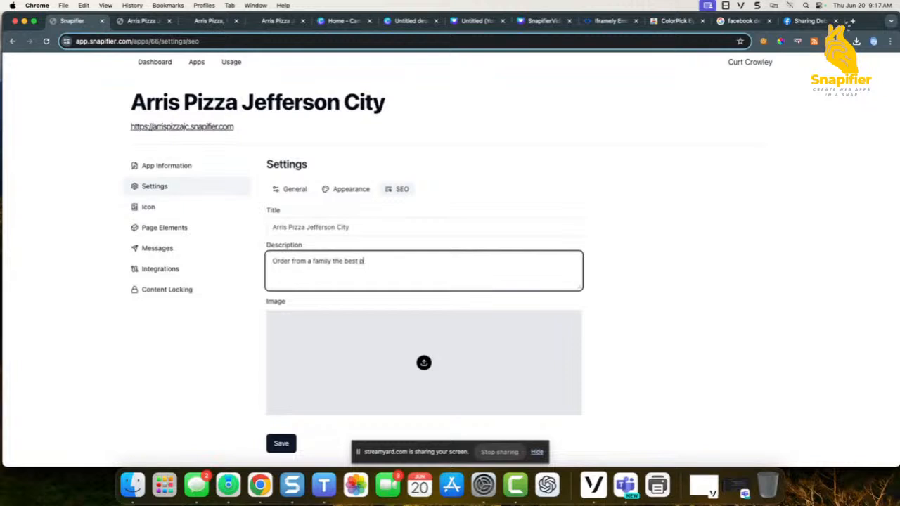
pyautogui.write('piuzza in Jefferson City MO')
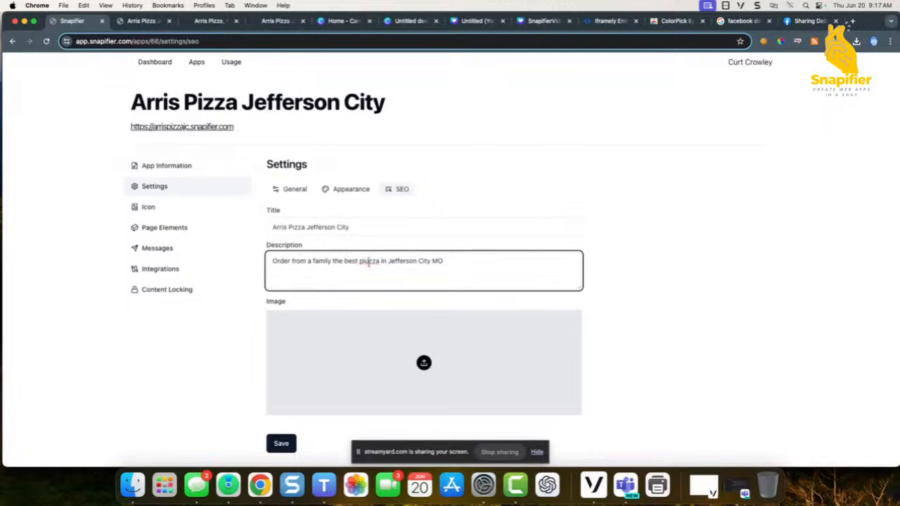
# - Upload "Untitled (YouTube Thumbnail).png" from Downloads as the SEO image and save the settings
pyautogui.click(424, 363)
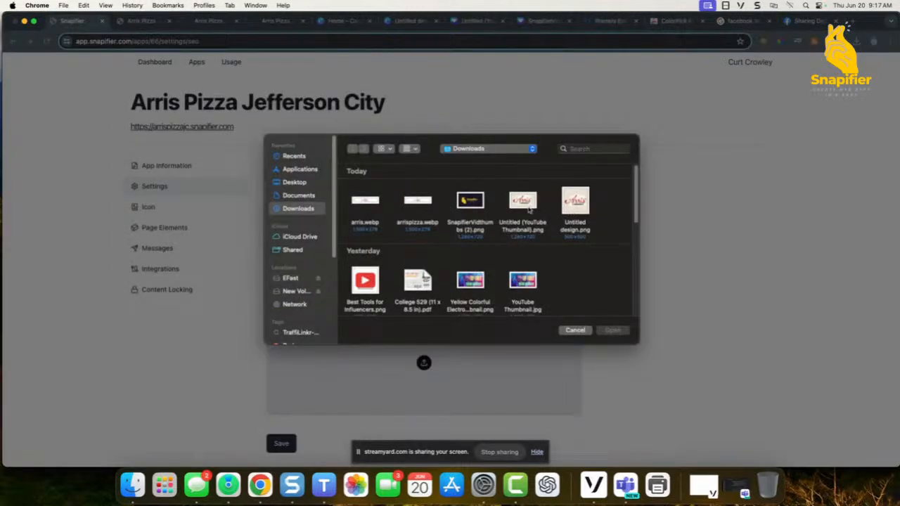
pyautogui.doubleClick(529, 209)
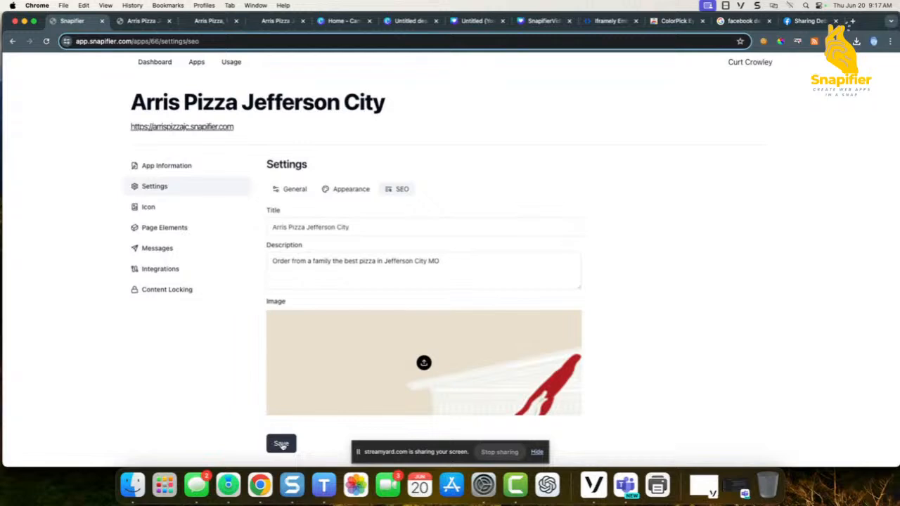
pyautogui.click(282, 444)
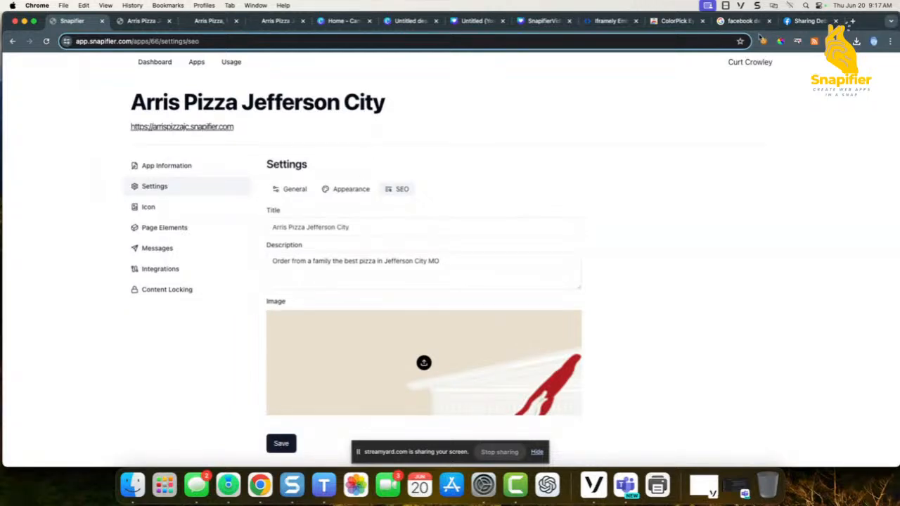
# - Scrape the app URL again in the Sharing Debugger and review the link preview's image and description
pyautogui.click(792, 26)
pyautogui.click(389, 212)
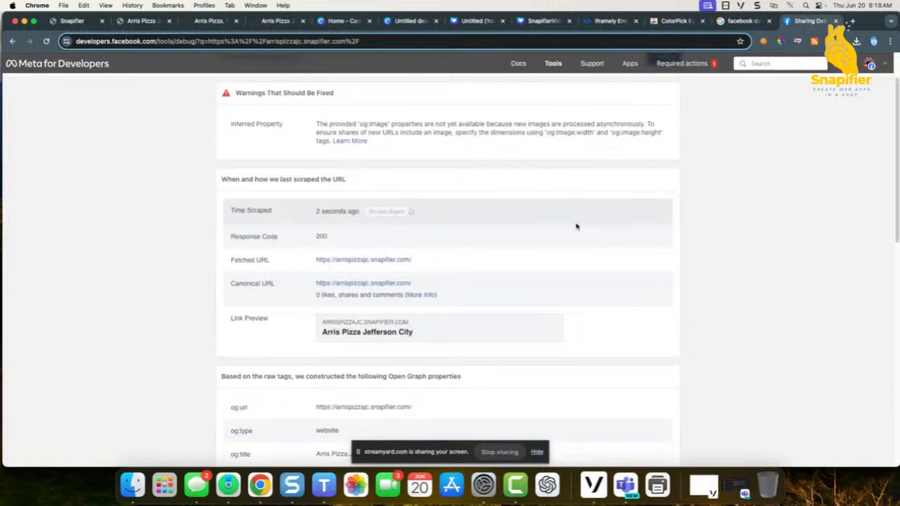
pyautogui.scroll(-5, 562, 264)
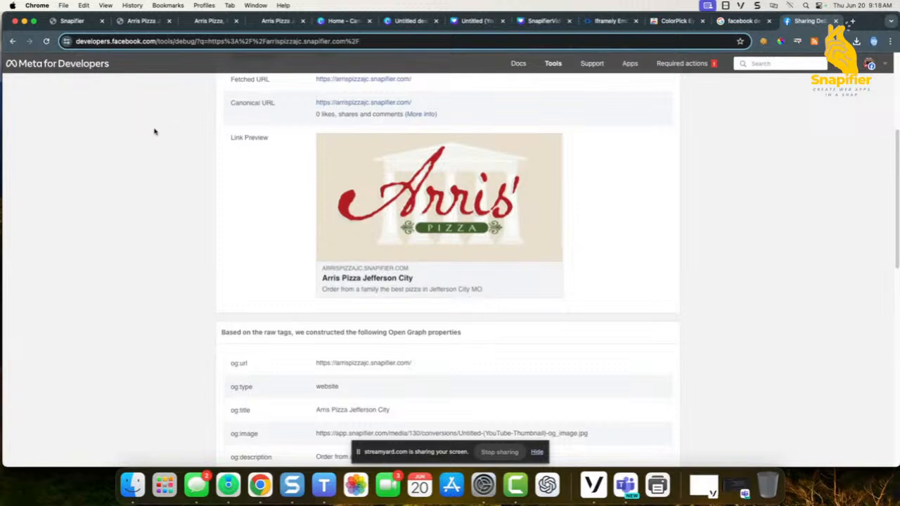
pyautogui.scroll(5, 172, 215)
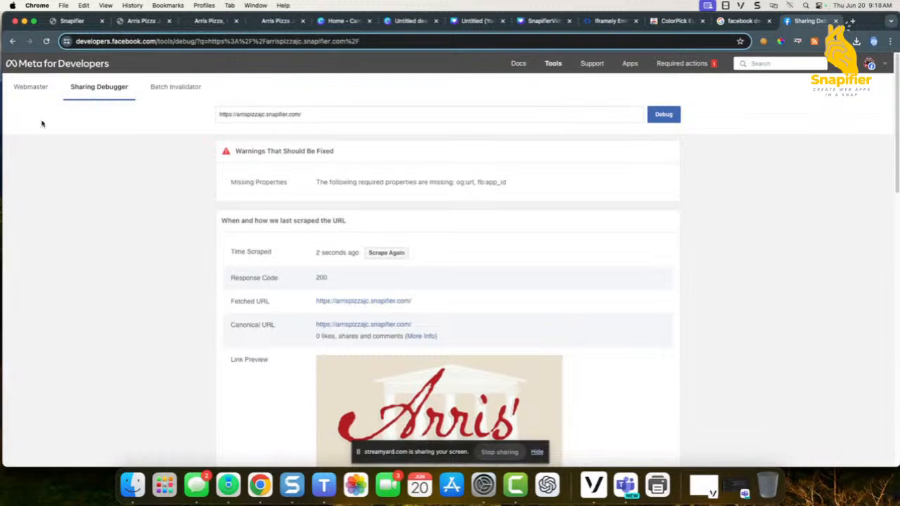
# - Return to the live Arris Pizza Jefferson City page and install it as a desktop app
pyautogui.click(144, 20)
pyautogui.scroll(-5, 216, 222)
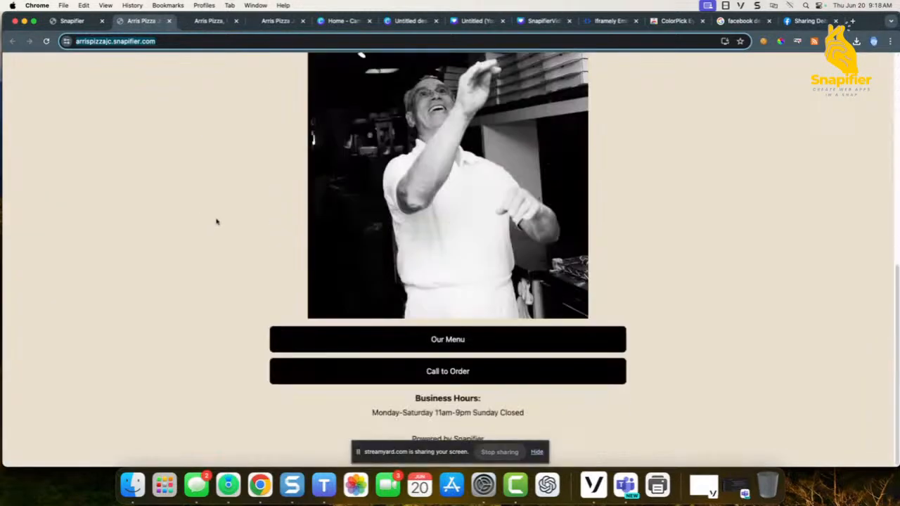
pyautogui.scroll(5, 215, 225)
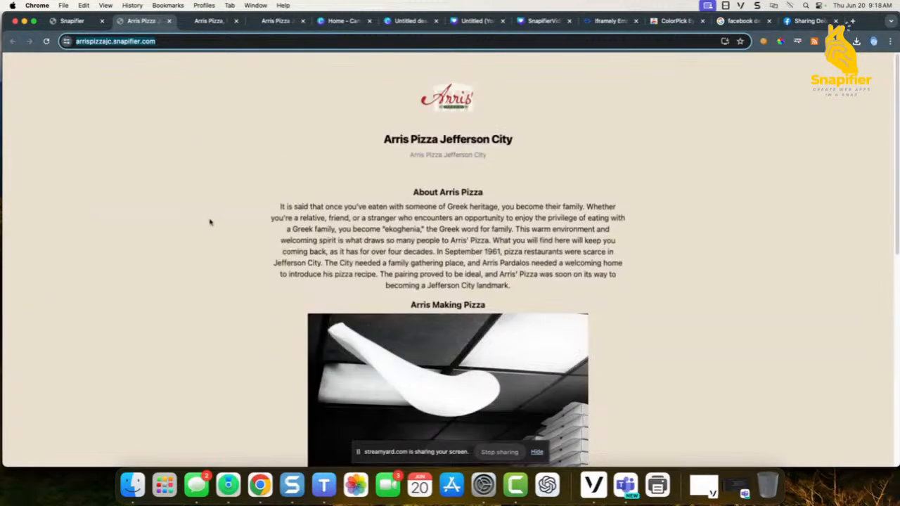
pyautogui.click(724, 42)
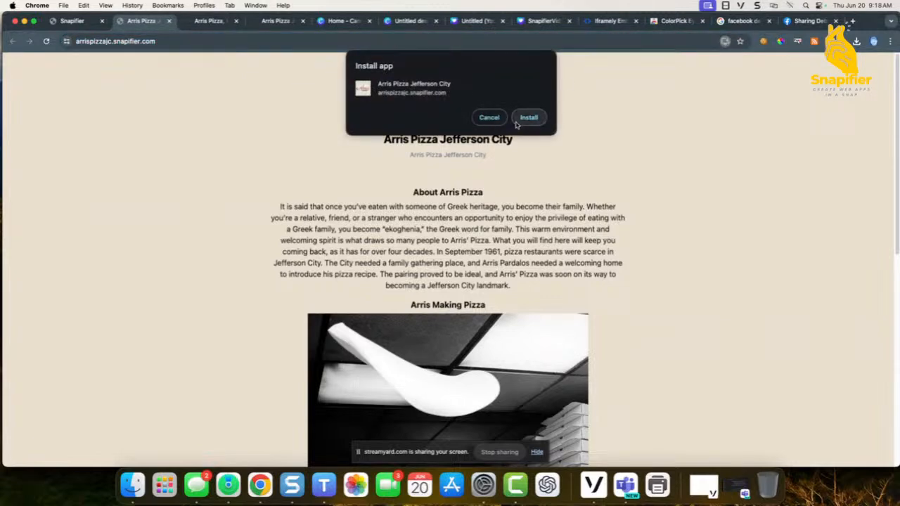
pyautogui.click(524, 118)
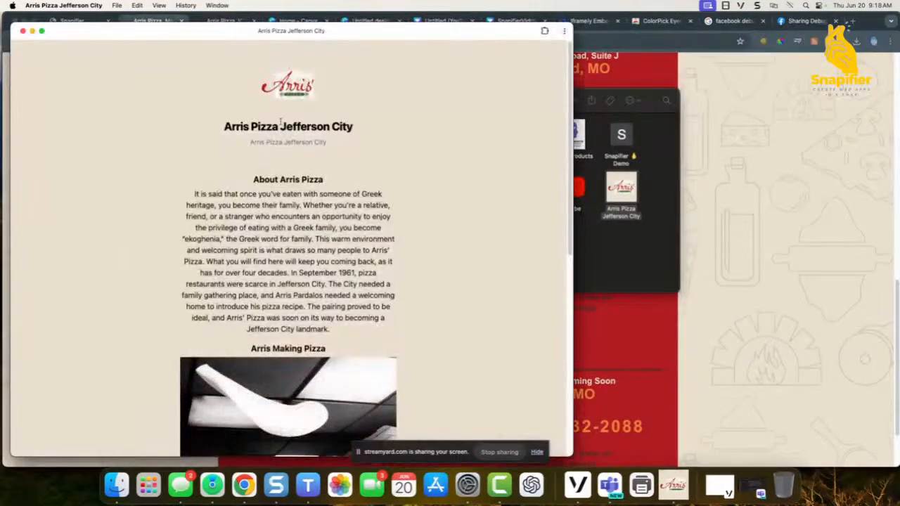
# - Review the installed app's window from the logo and About text to the link buttons and business hours
pyautogui.scroll(-6, 277, 175)
pyautogui.scroll(6, 276, 175)
pyautogui.scroll(-6, 277, 175)
pyautogui.scroll(5, 278, 170)
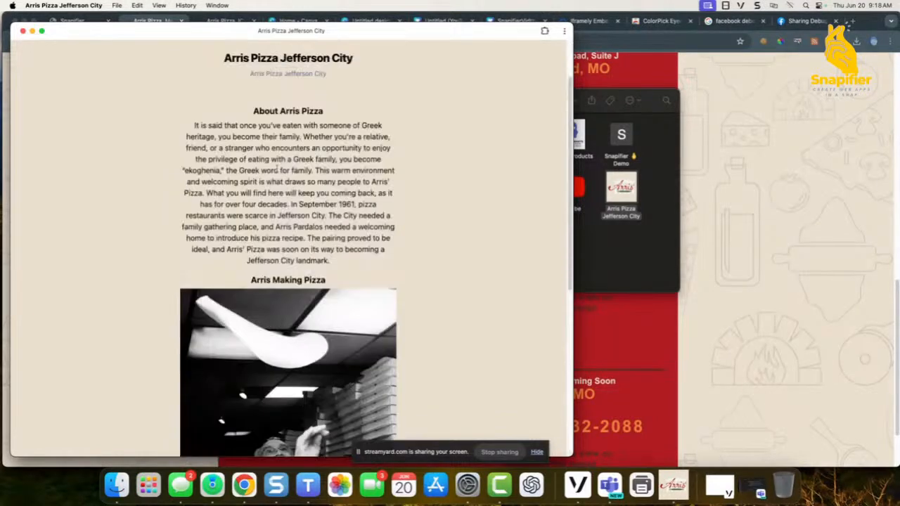
pyautogui.scroll(2, 278, 170)
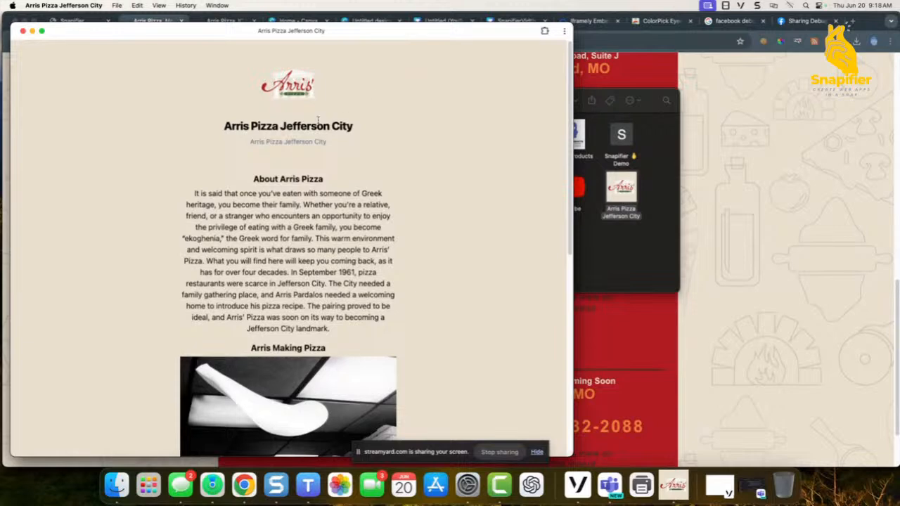
pyautogui.scroll(-6, 314, 141)
pyautogui.scroll(6, 312, 159)
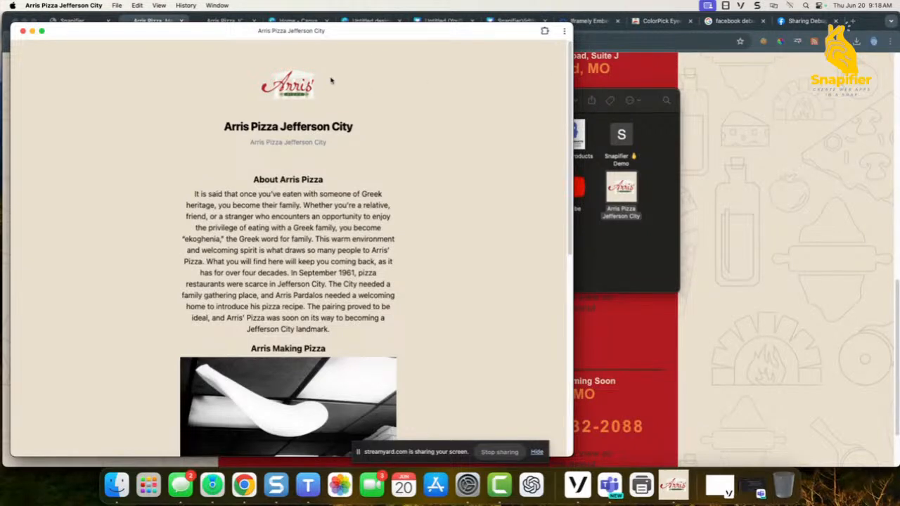
pyautogui.scroll(-6, 331, 82)
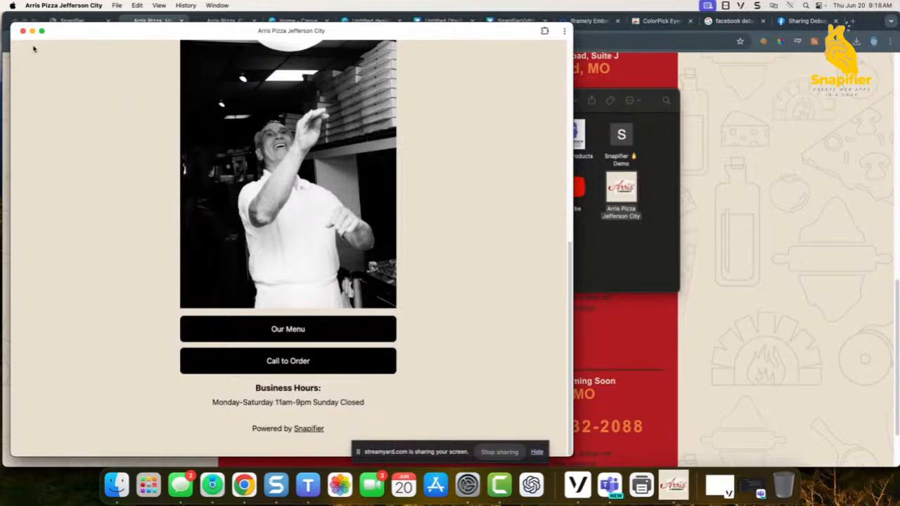
pyautogui.scroll(10, 105, 187)
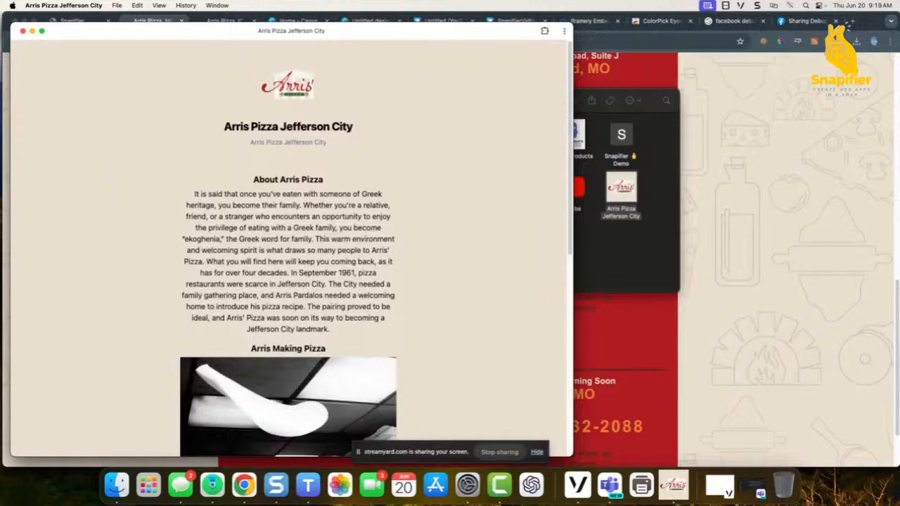